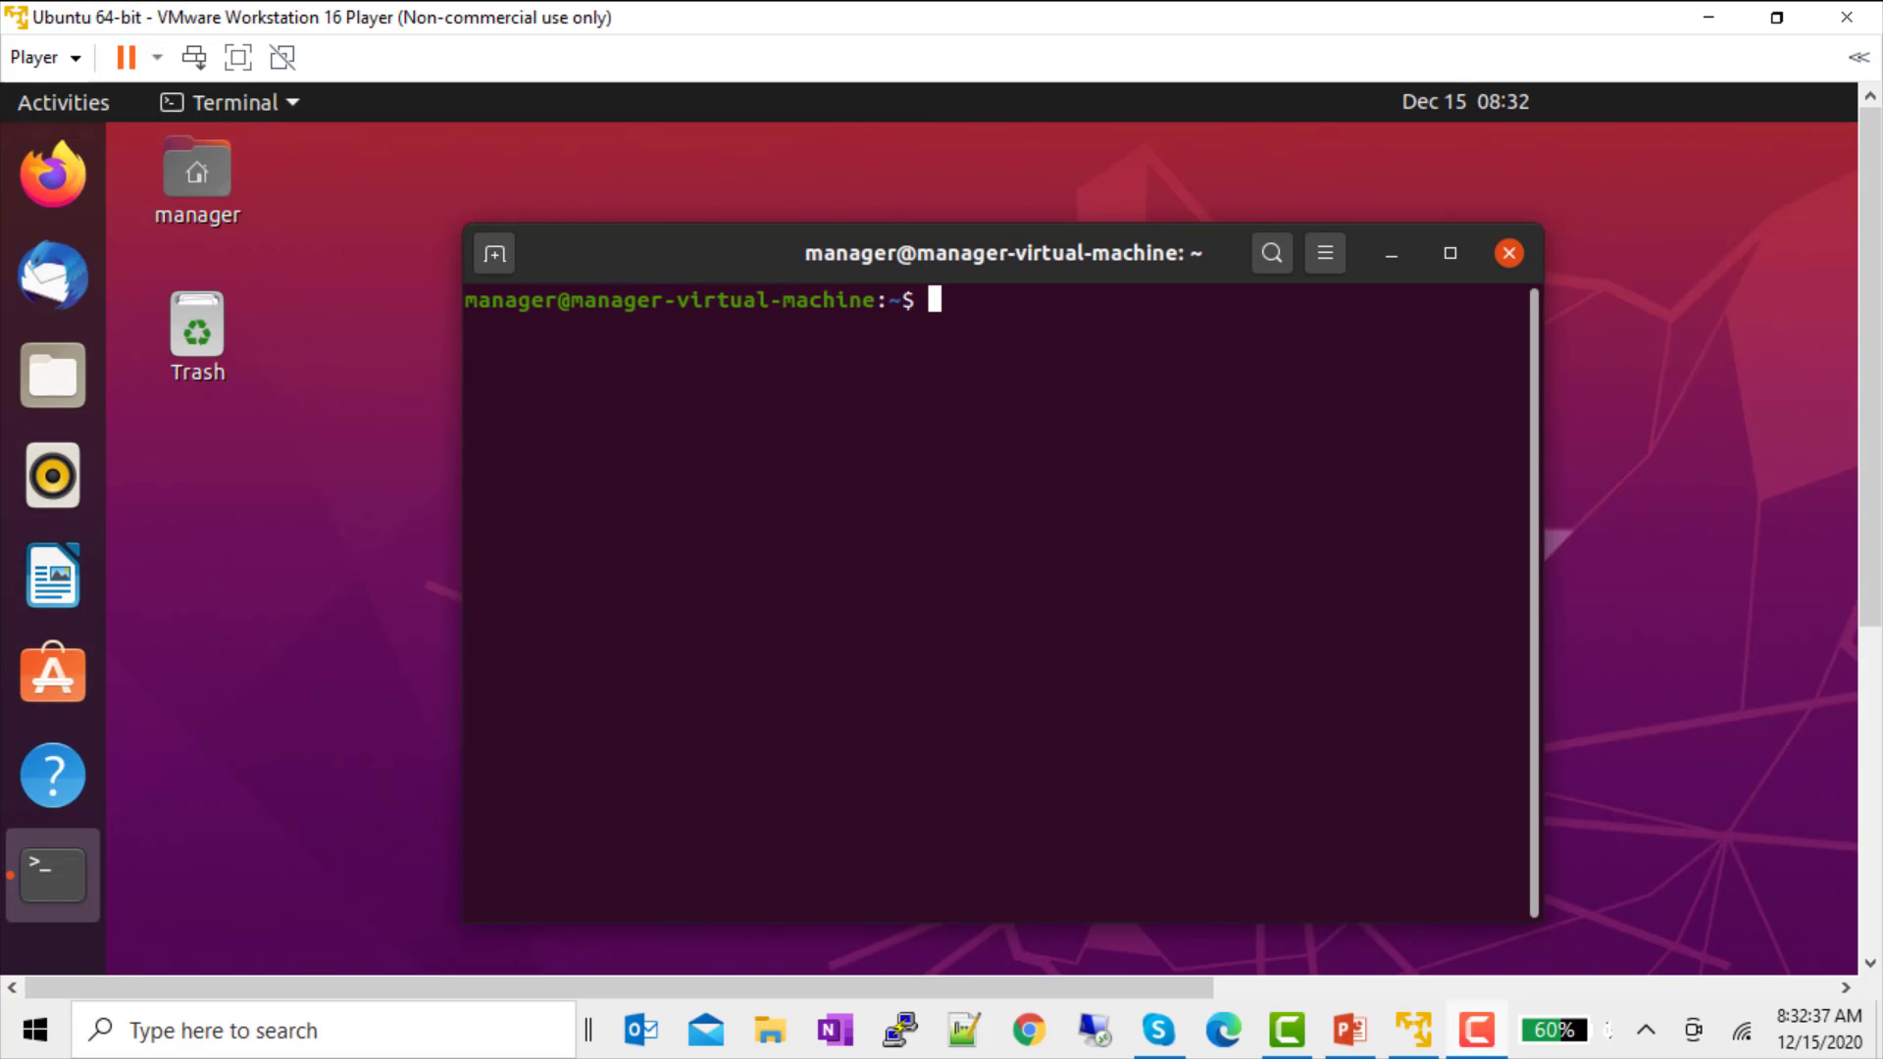
In the Ubuntu terminal, show the current directory /home/manager and list the data and xml folders.
left_click(1105, 684)
type("pwd")
key("Return")
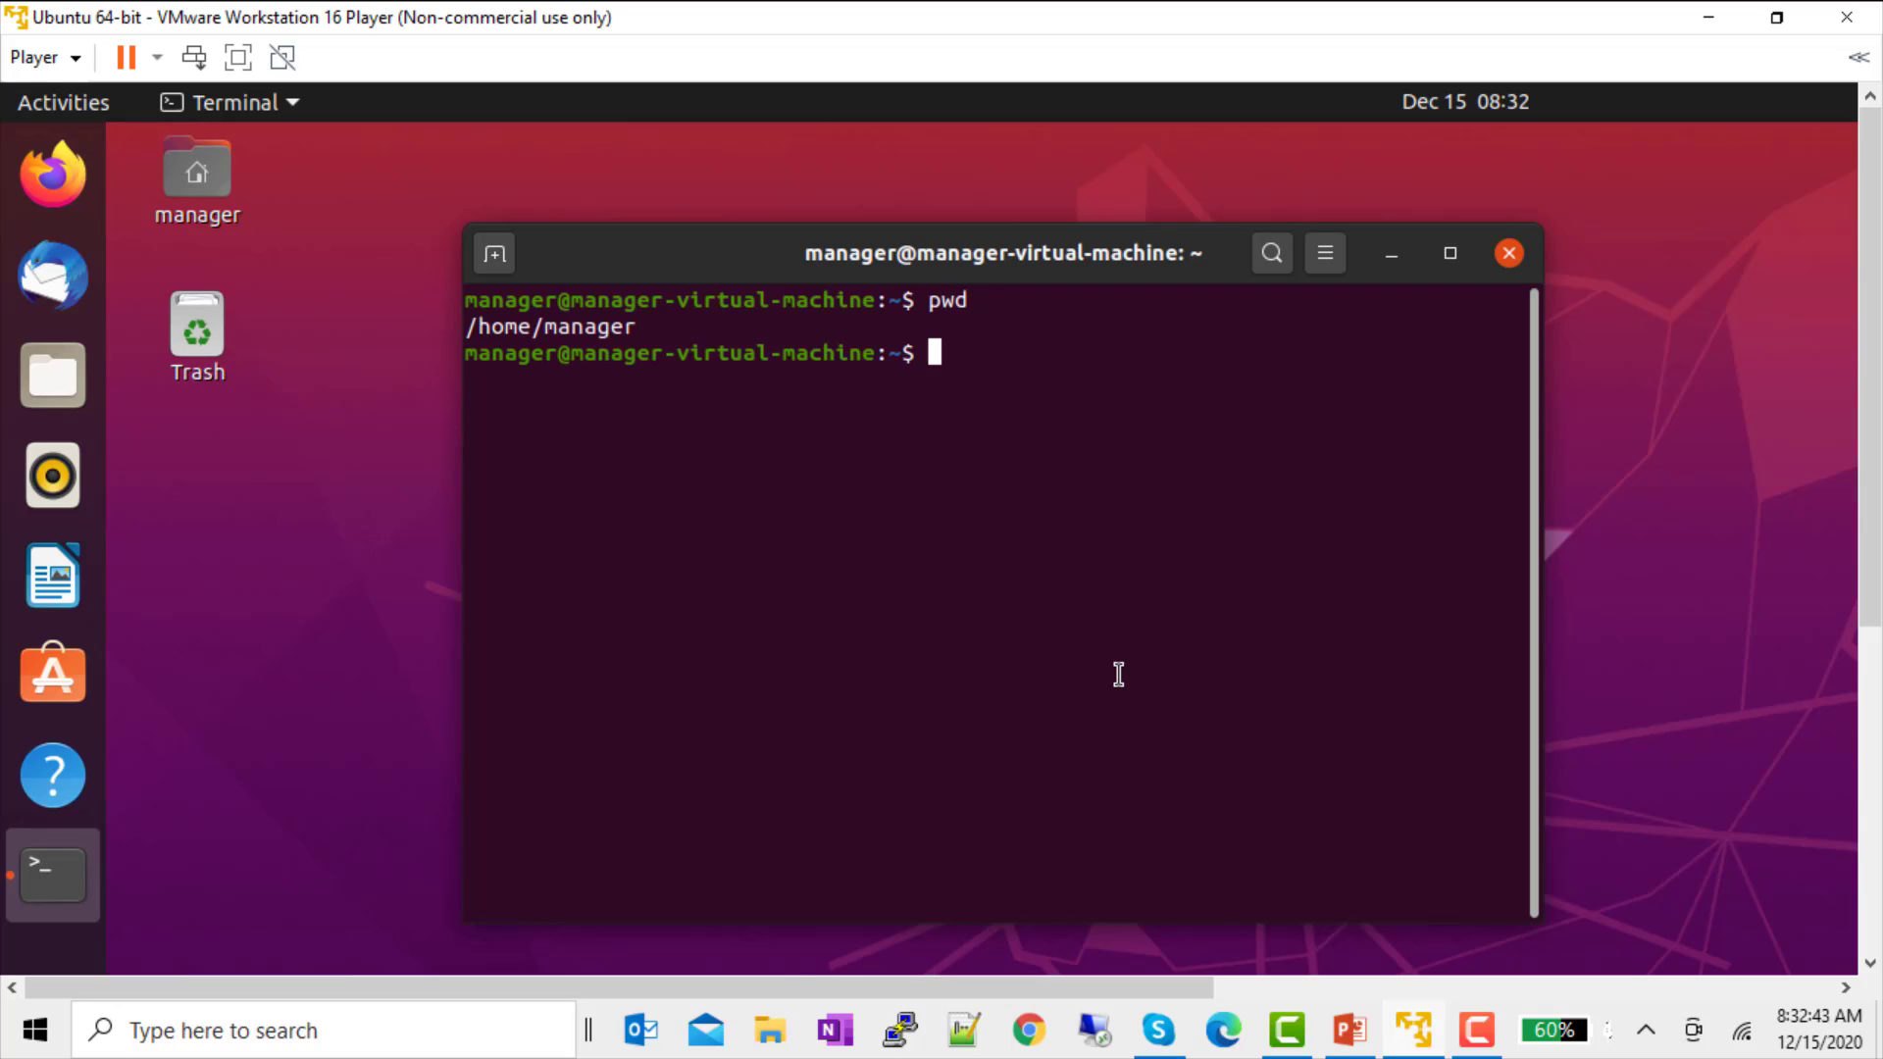
type("ls data")
key("Return")
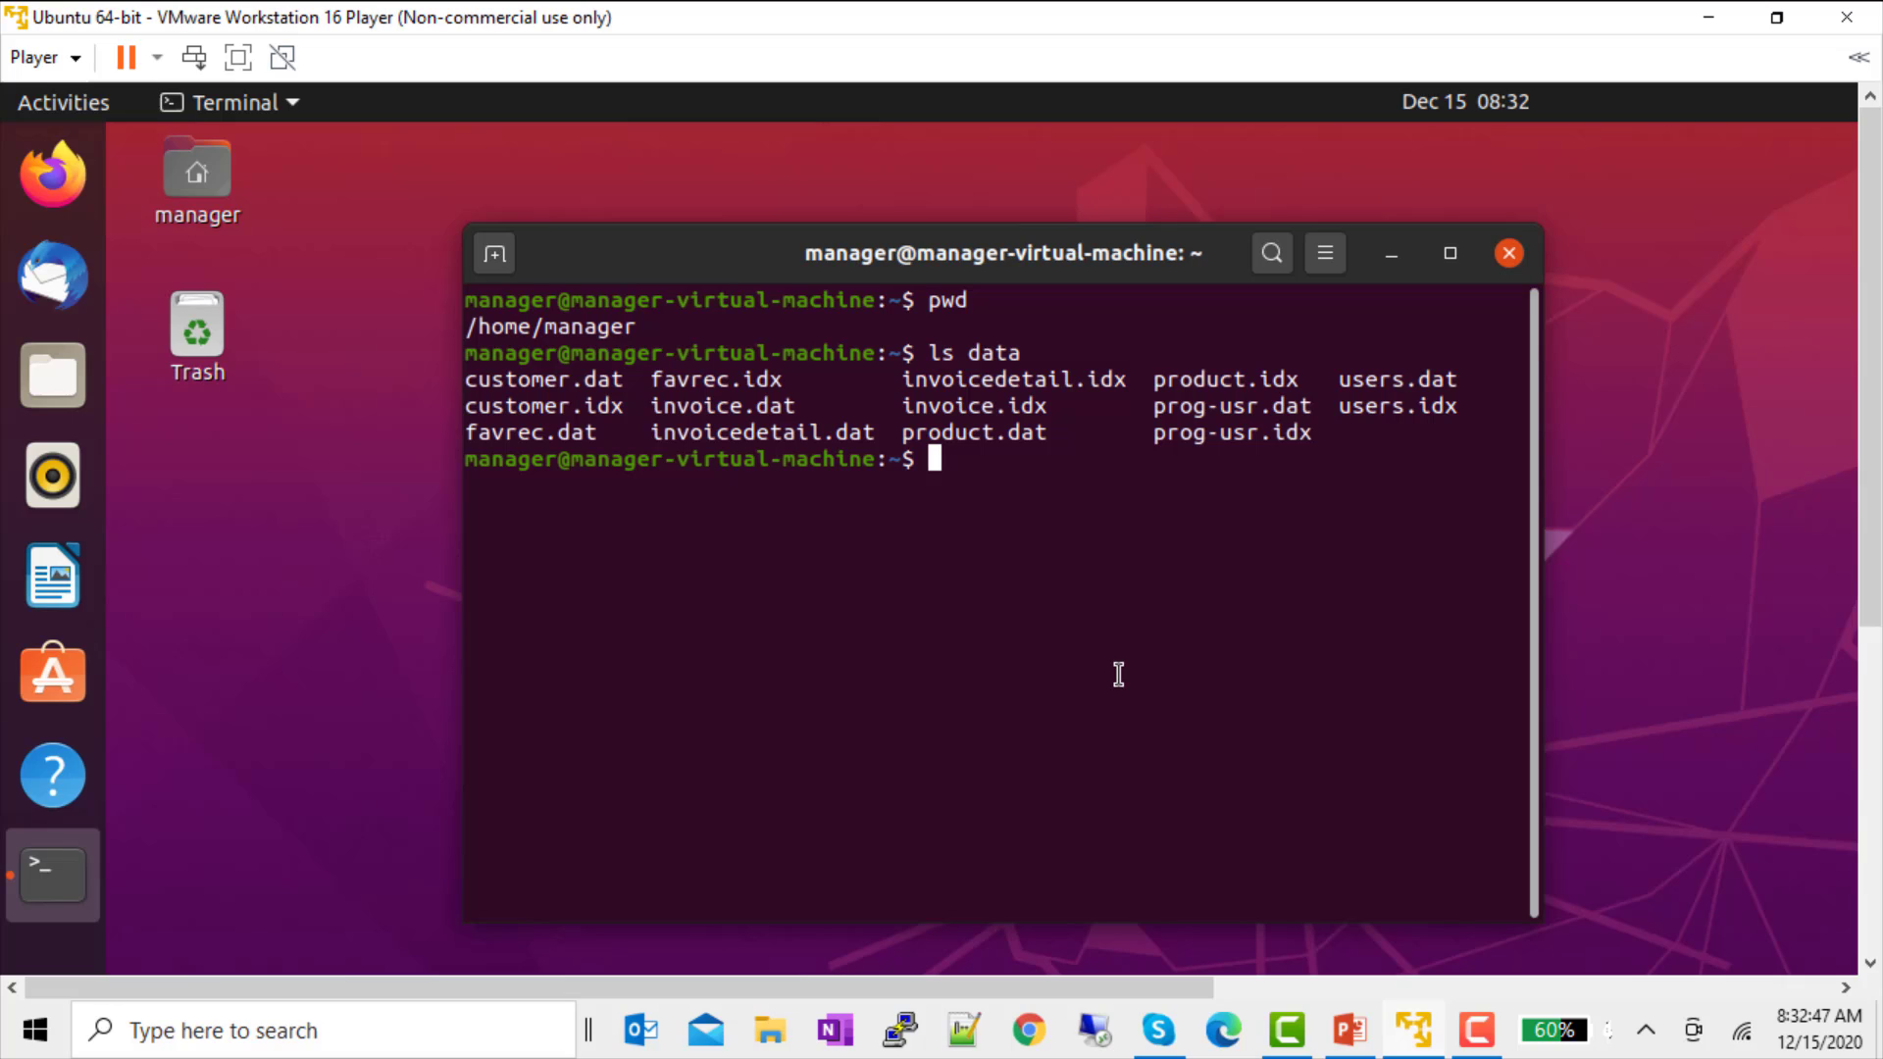
type("ls xml")
key("Return")
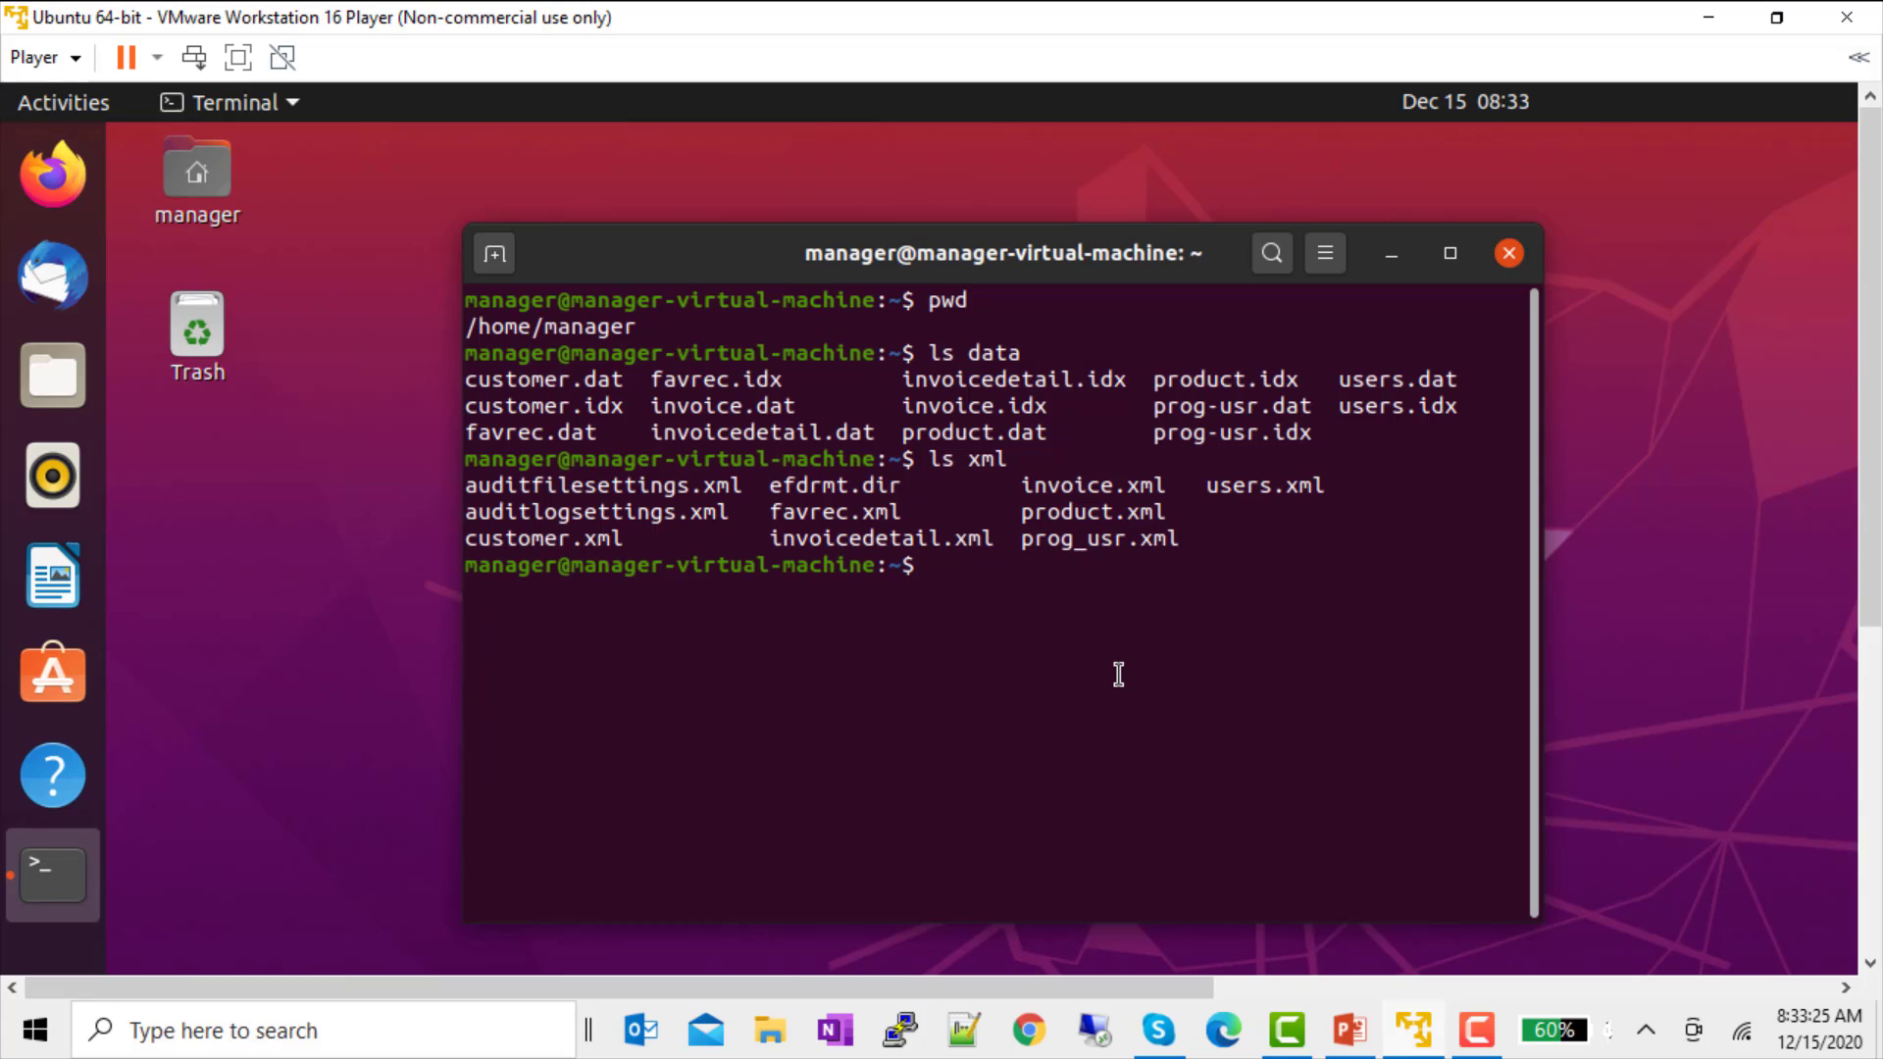
Display xml/efdrmt.dir, which lists customer.xml, product.xml and users.xml.
type("ca")
type("t xml/efdrmt.dir")
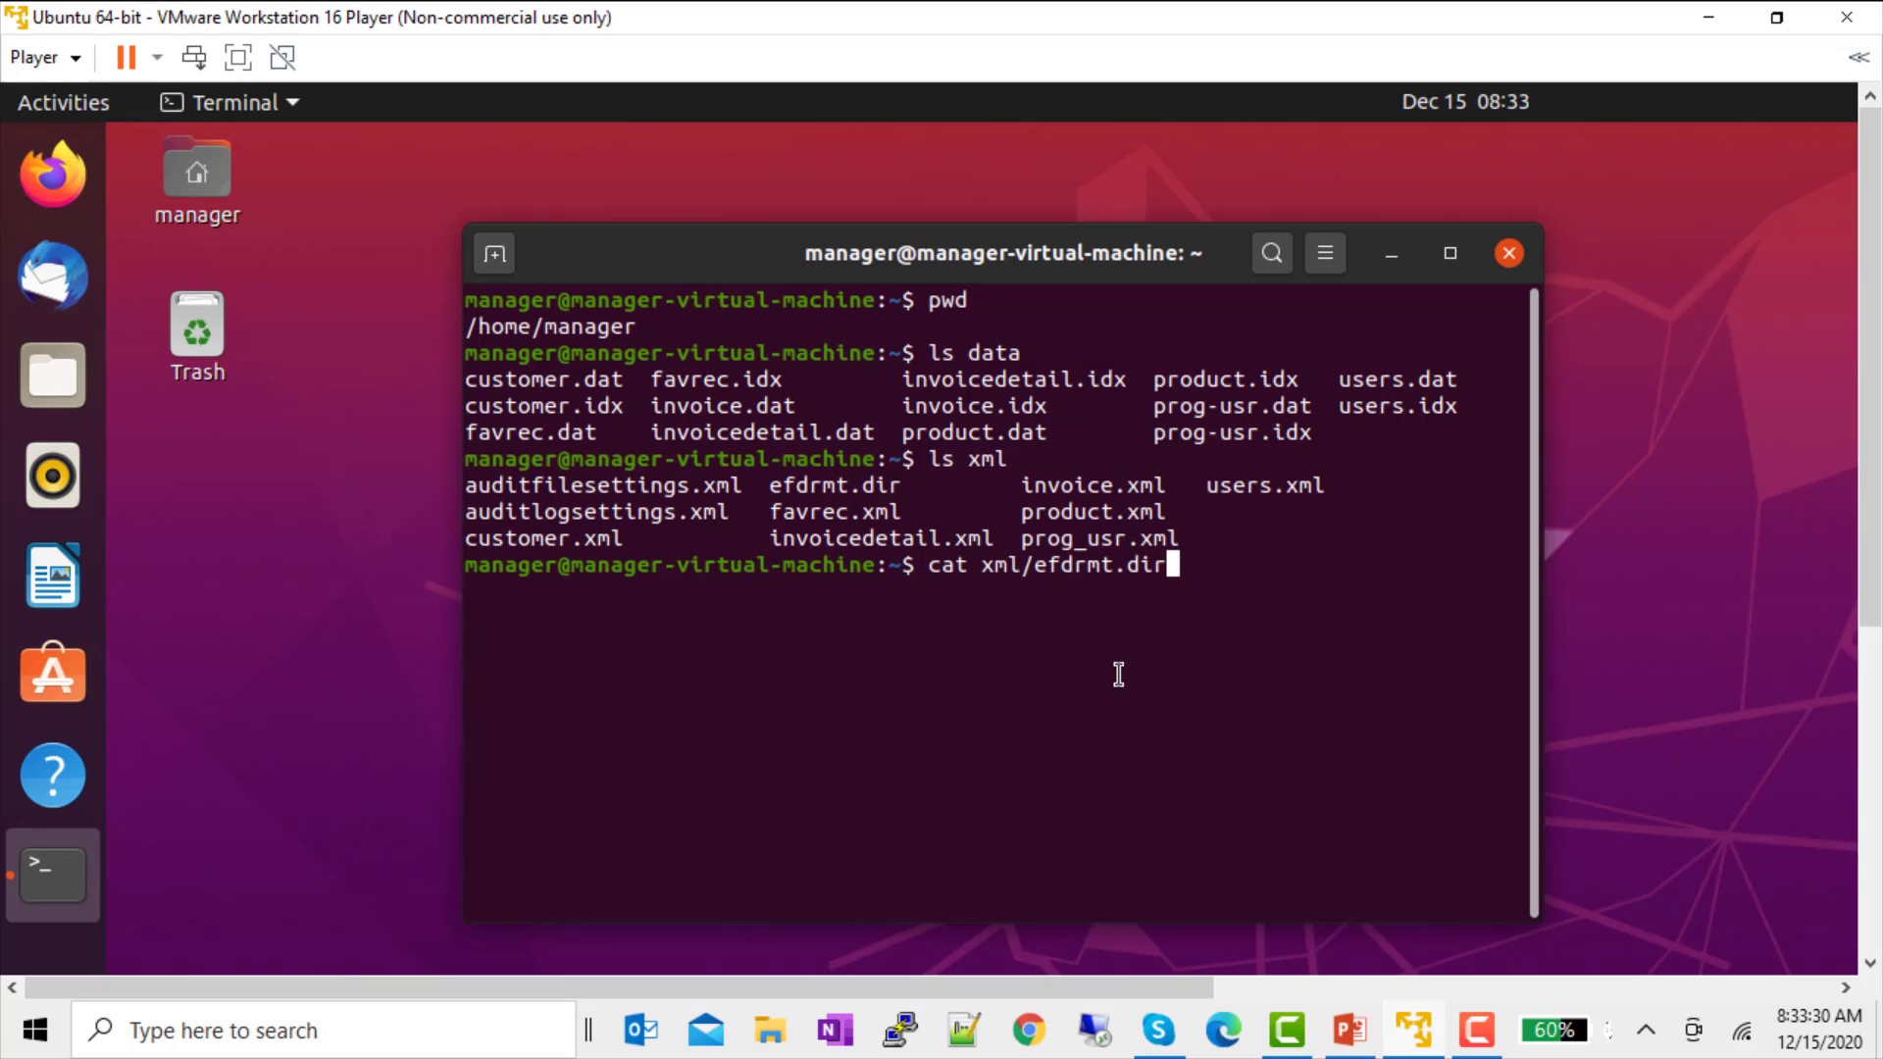
key("Return")
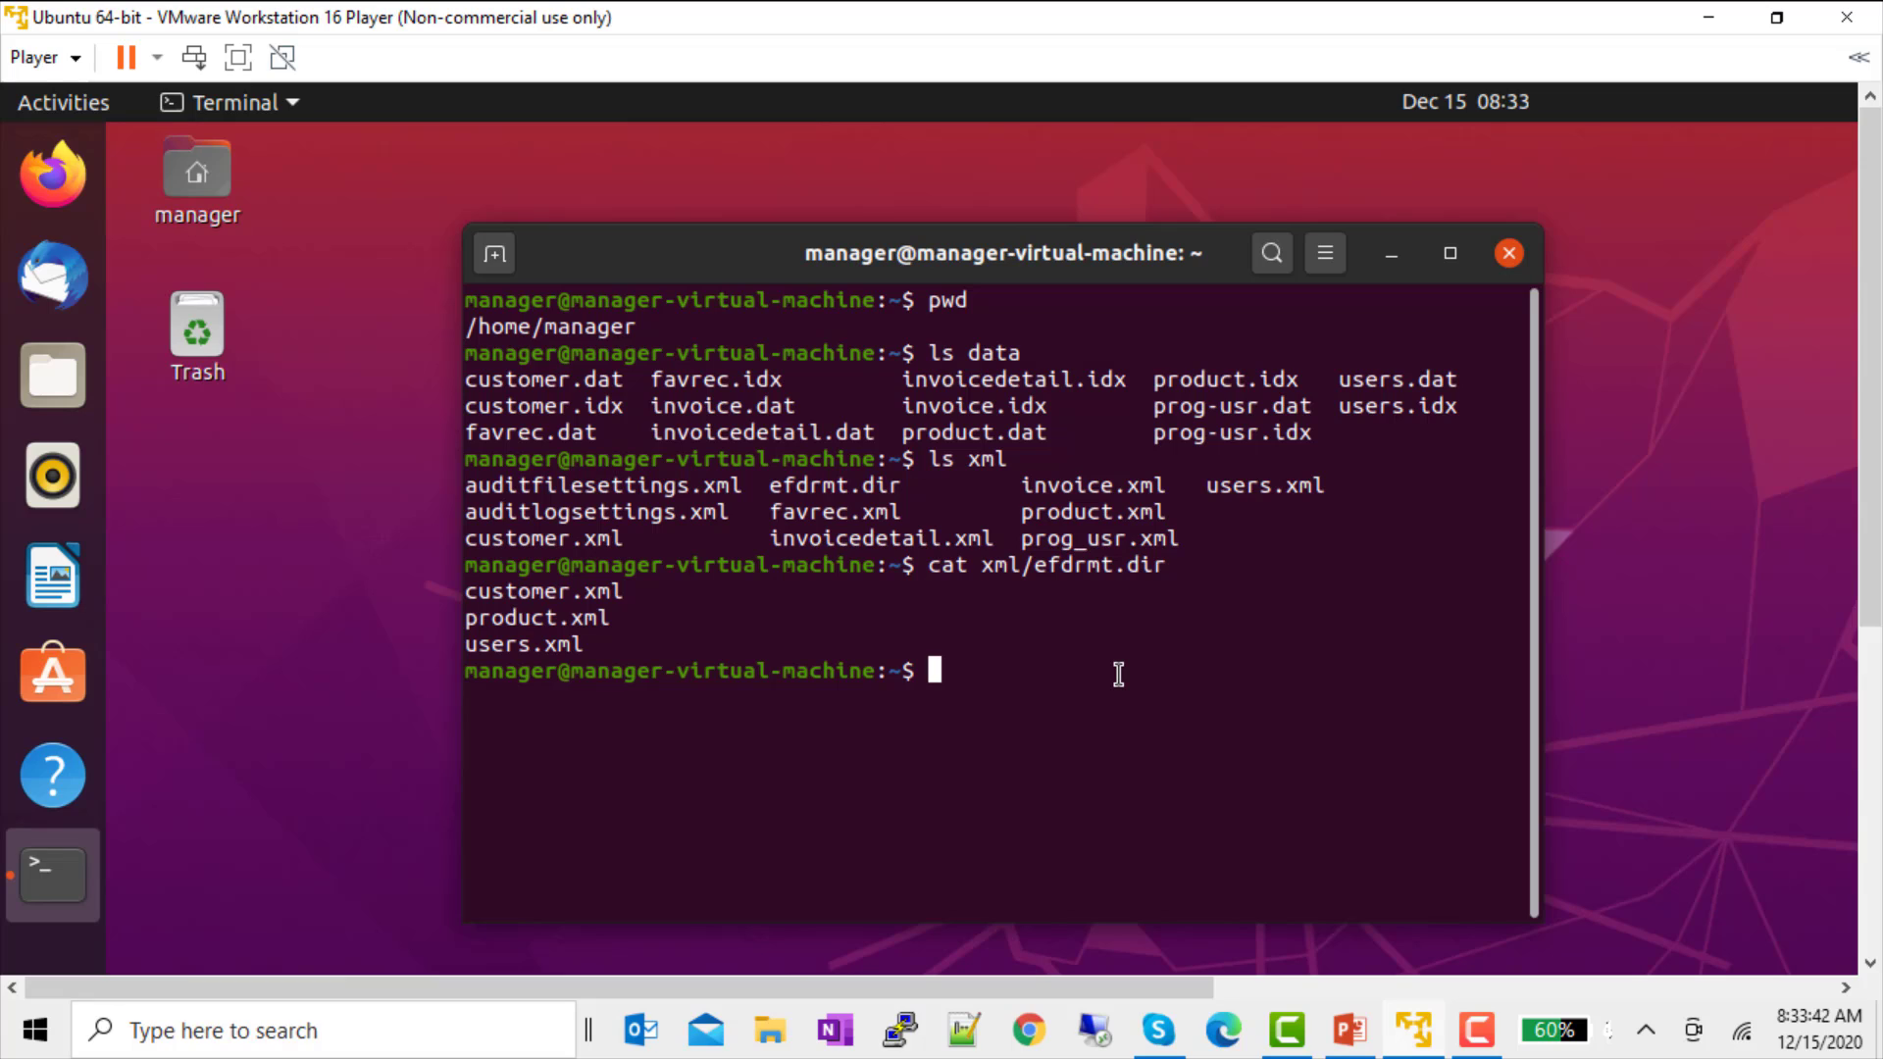
Inspect run-server.sh, note address 192.168.35.128, then start the file server on port 10997.
type("cat run-server.sh")
key("Return")
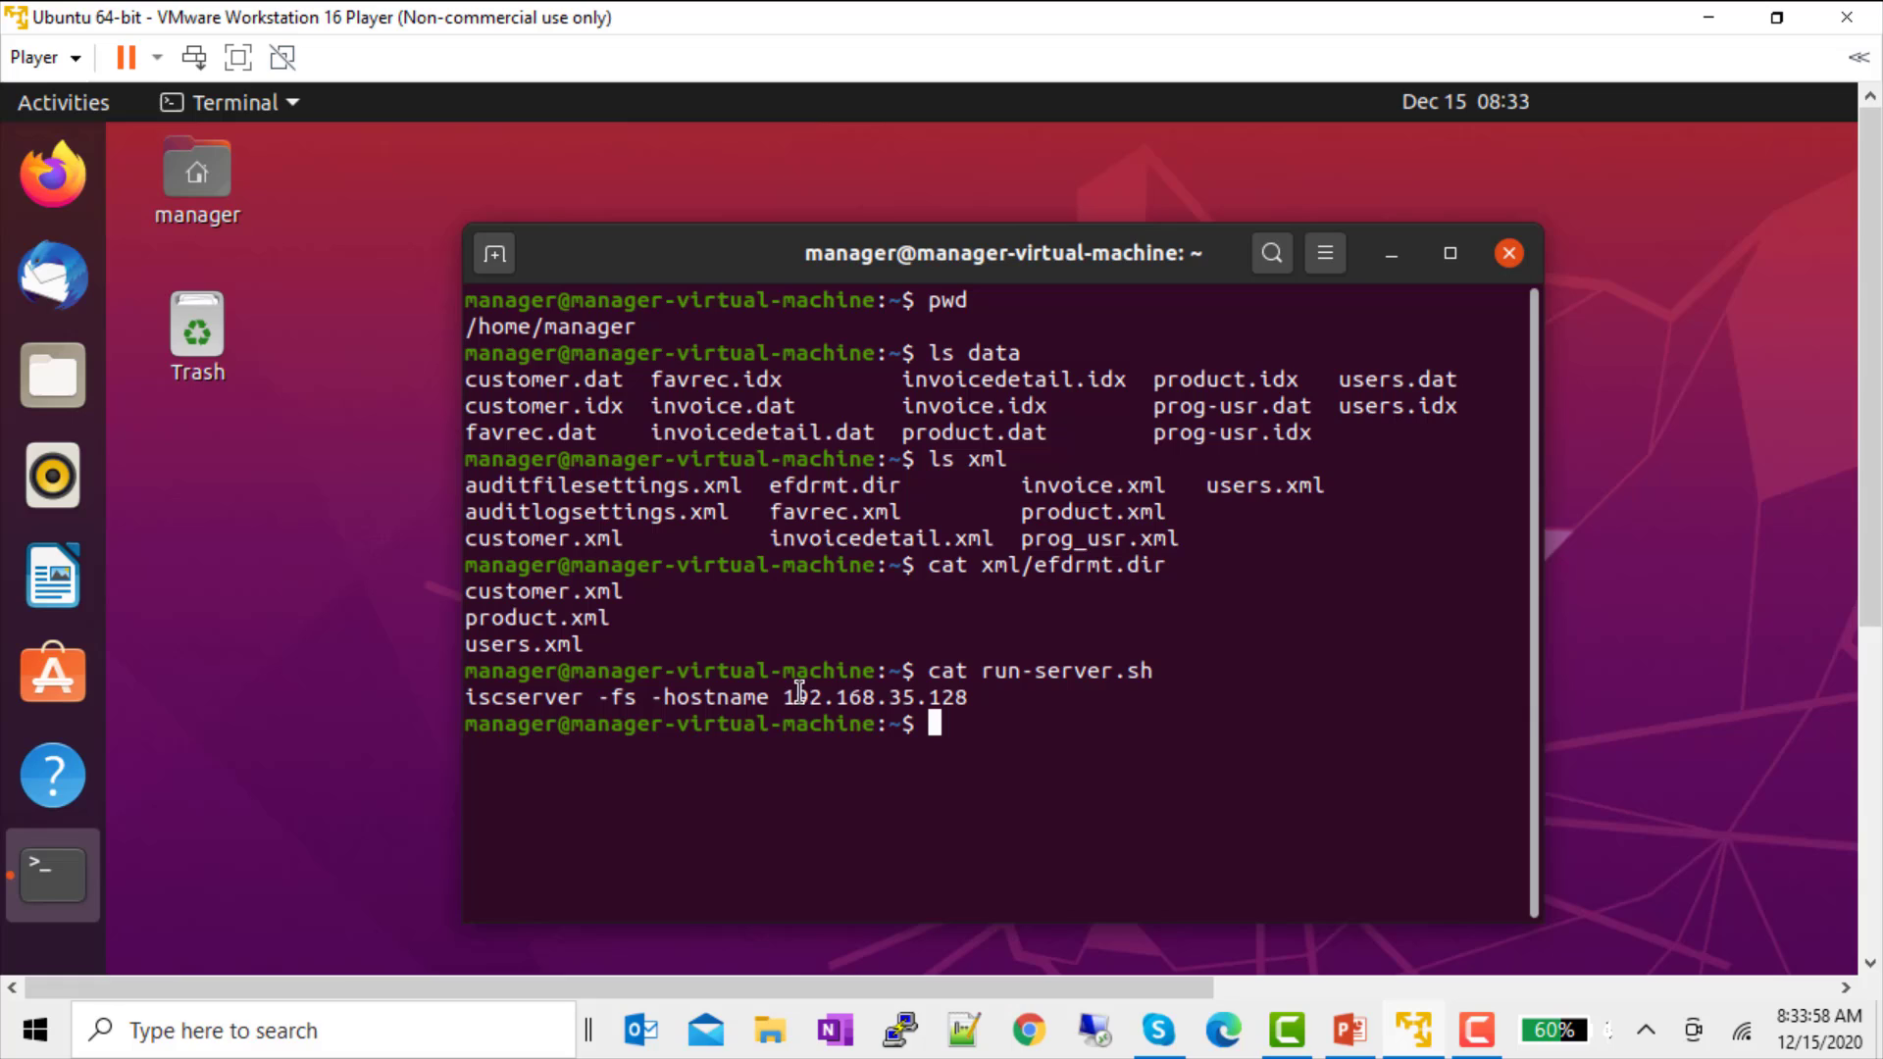
left_click_drag(785, 697, 972, 696)
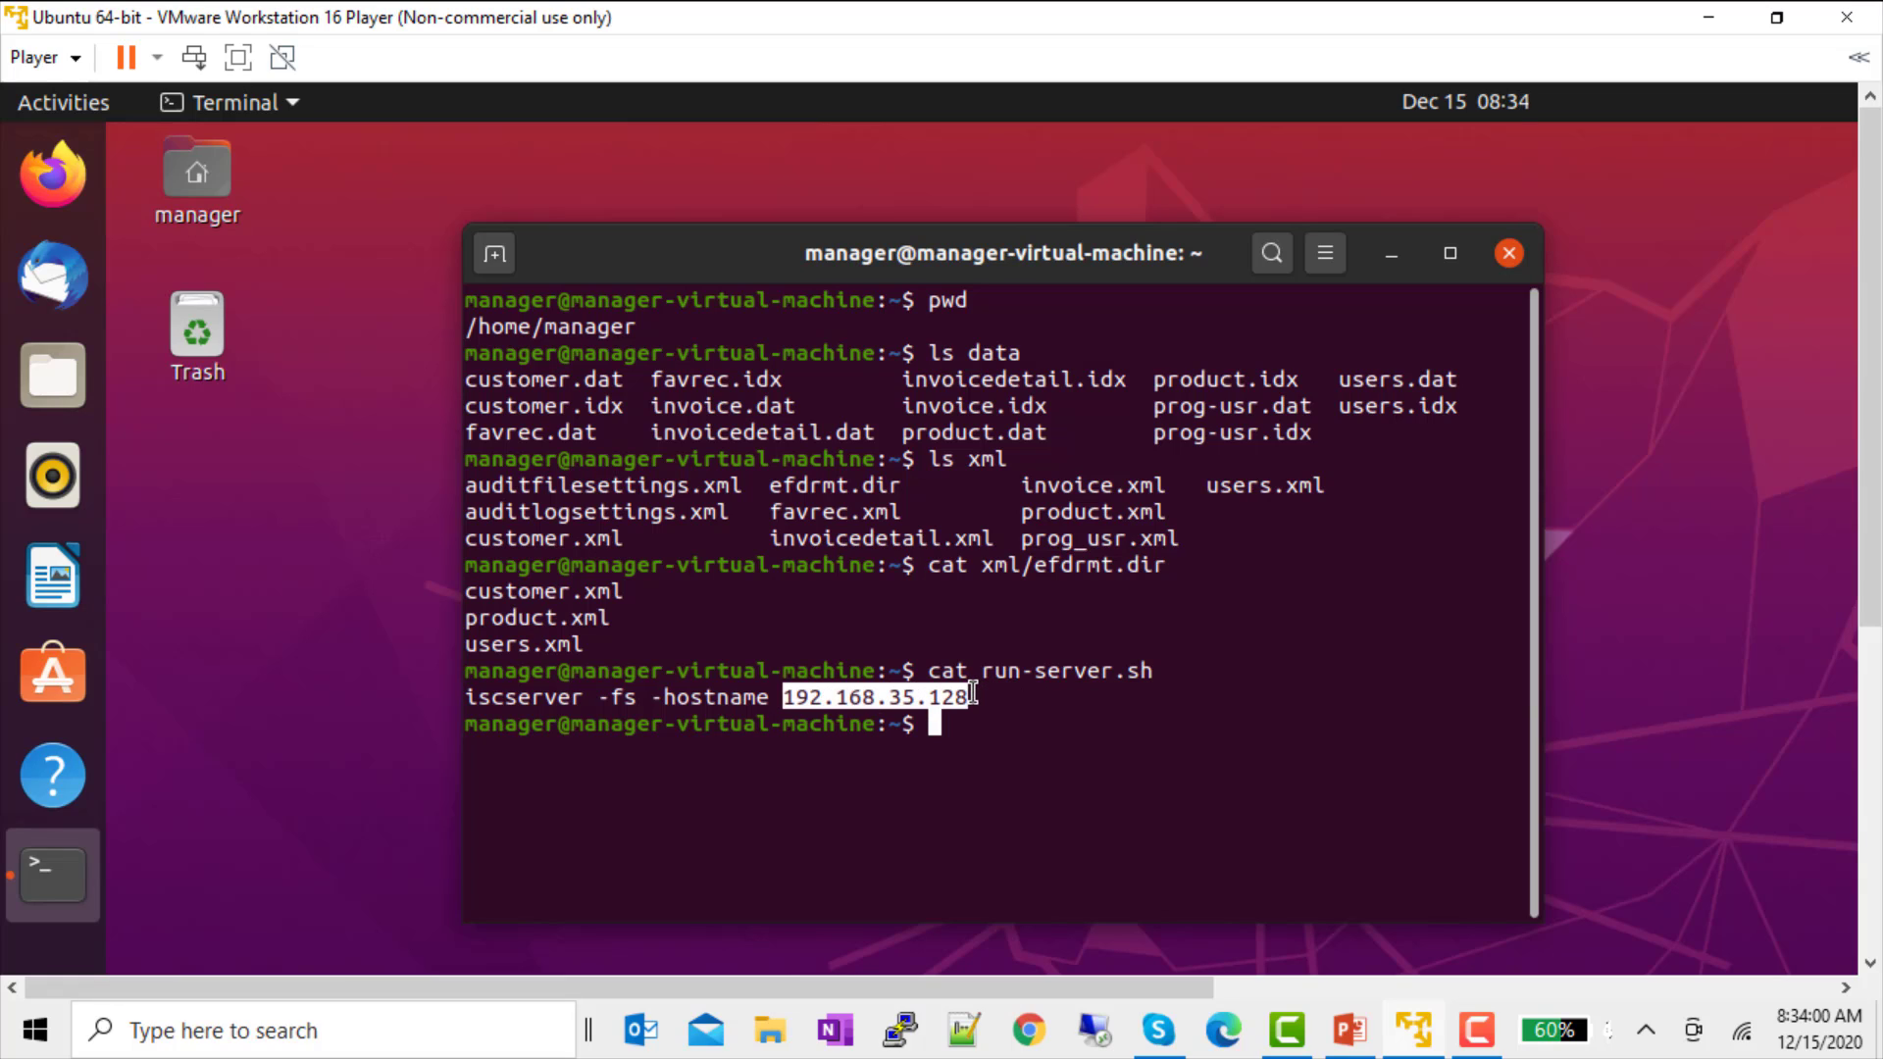
left_click(975, 723)
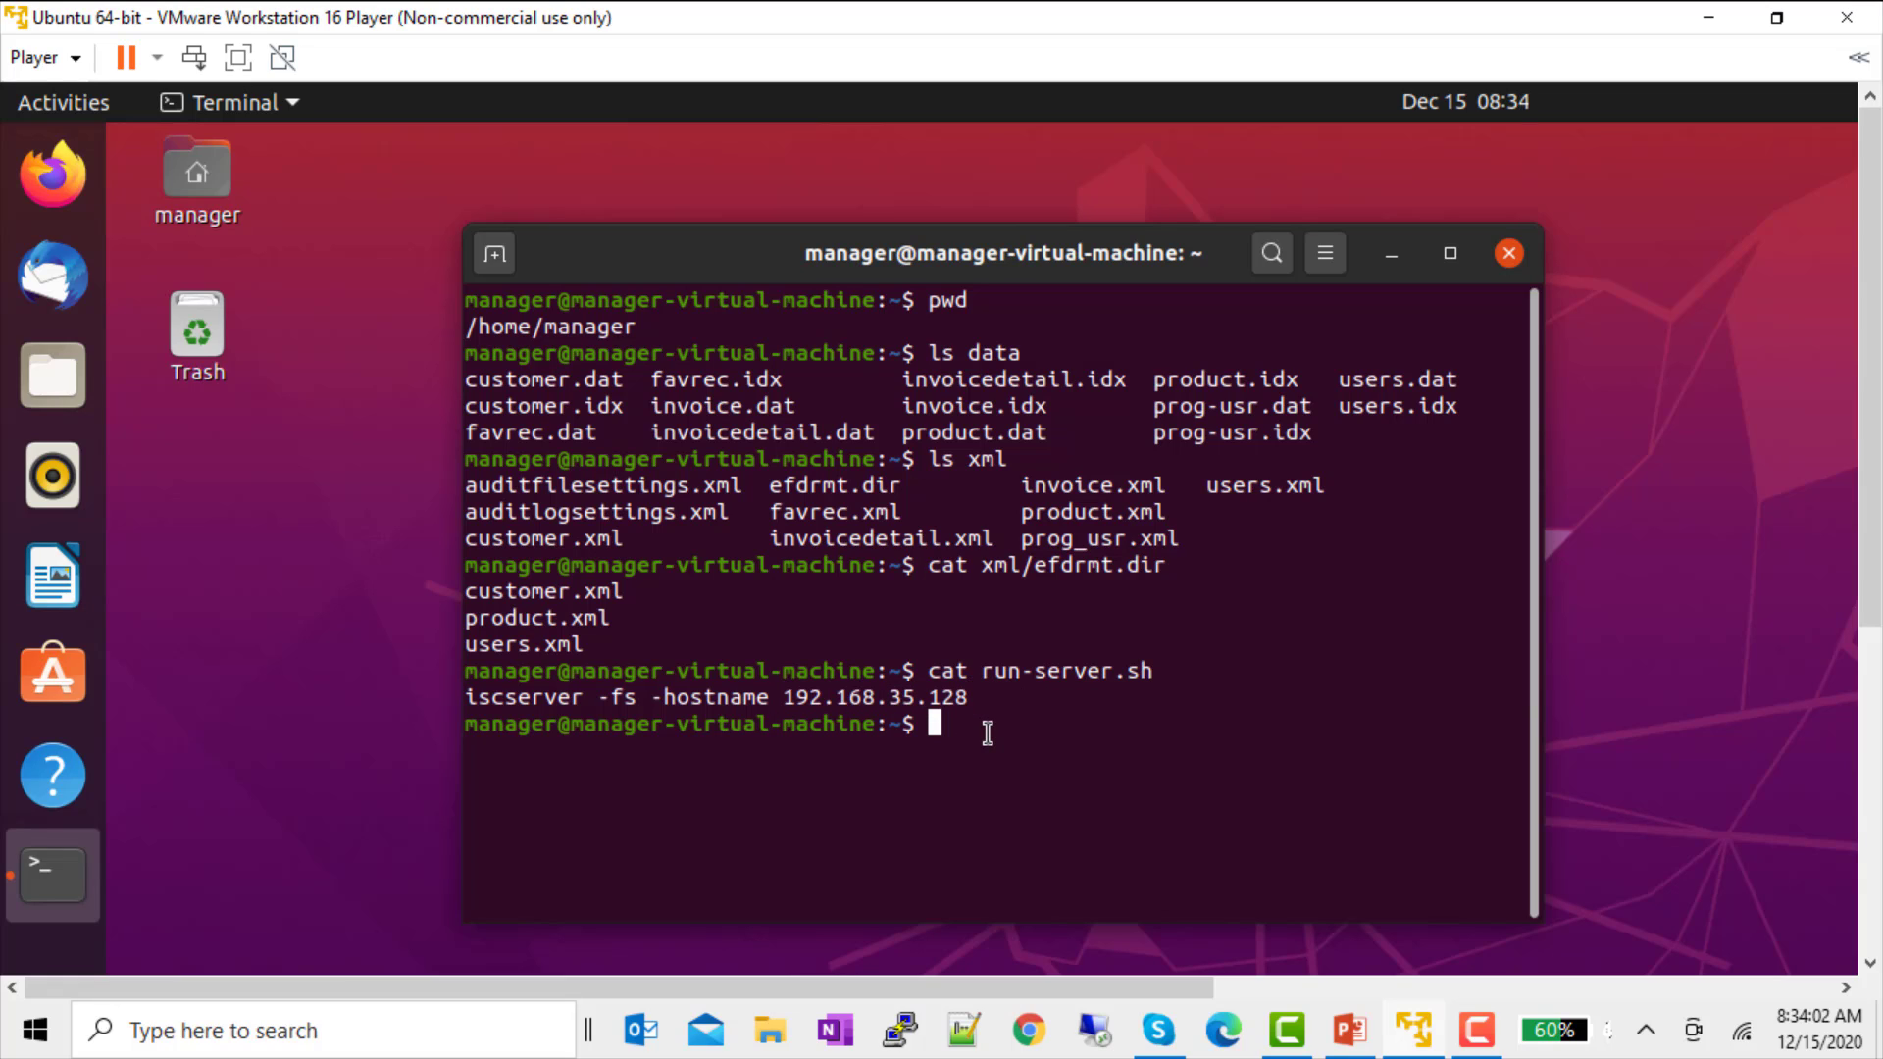
type(". run-server.sh")
key("Return")
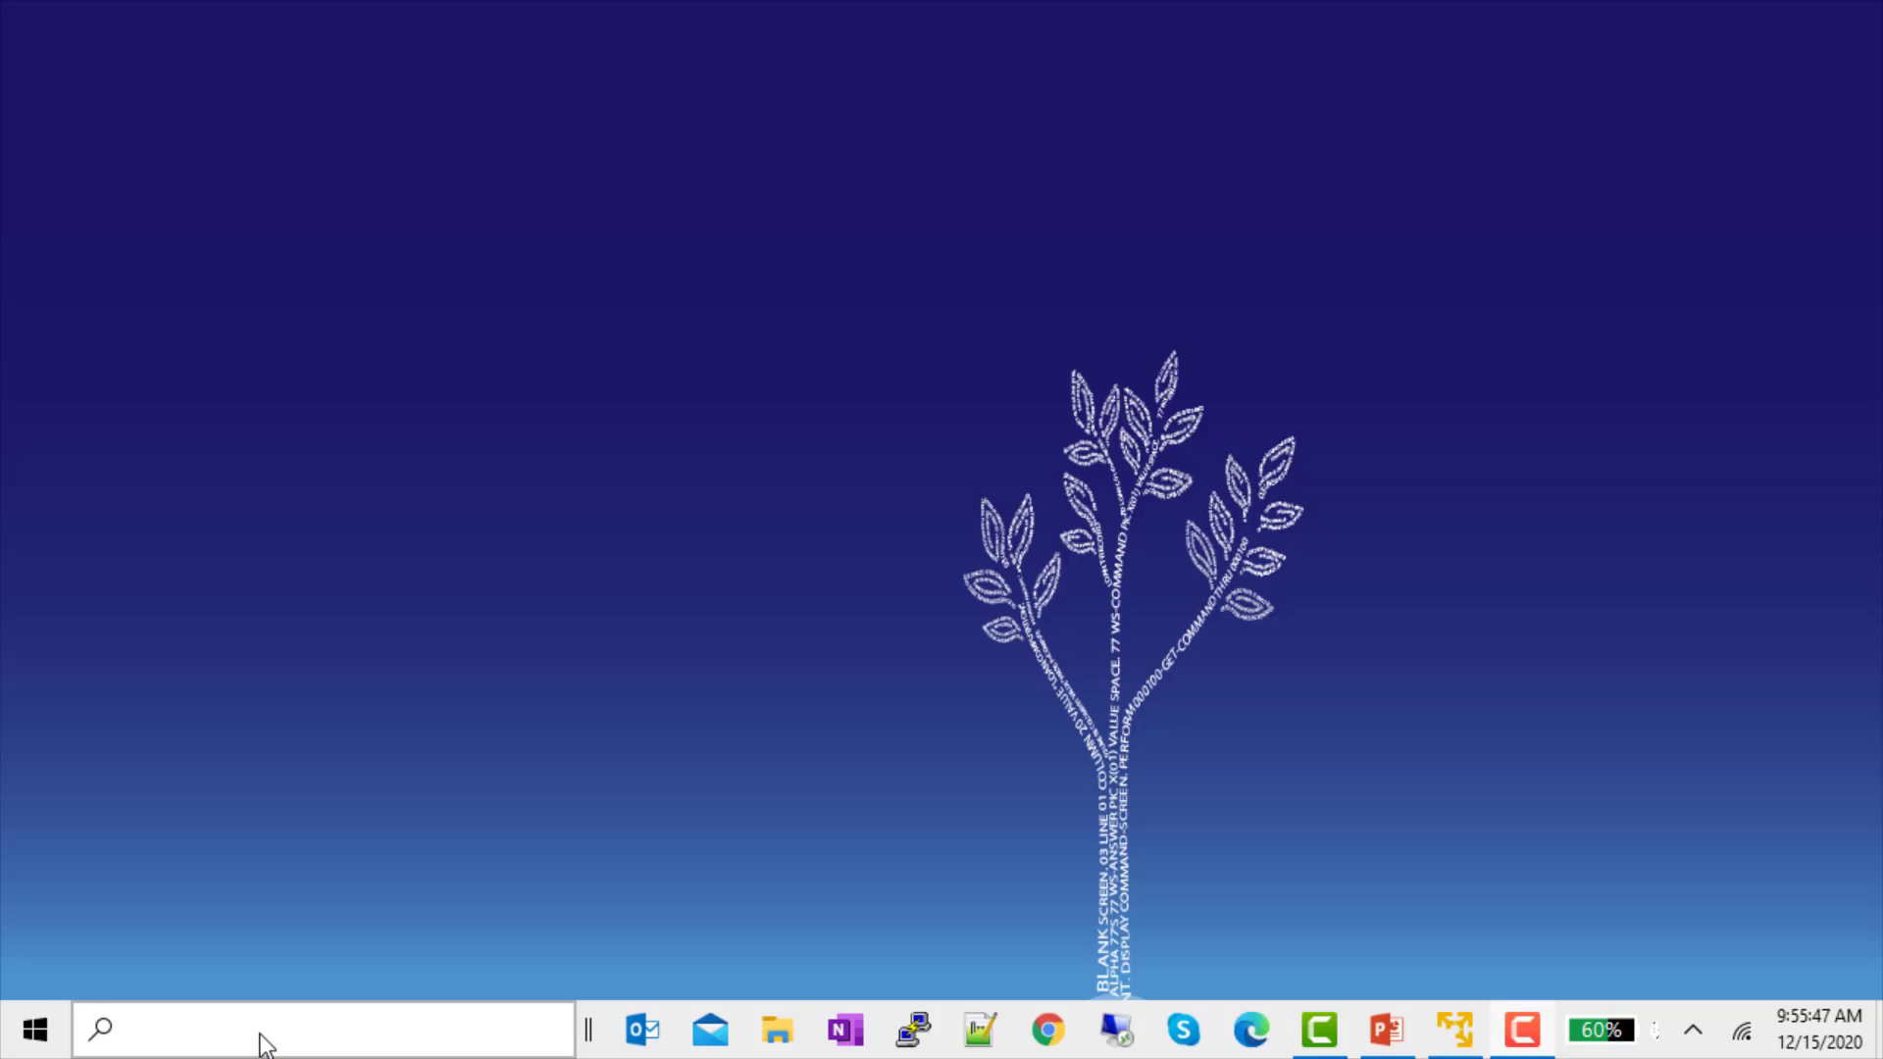
Search Windows for 'odbc' and launch ODBC Data Sources (64-bit).
left_click(262, 1032)
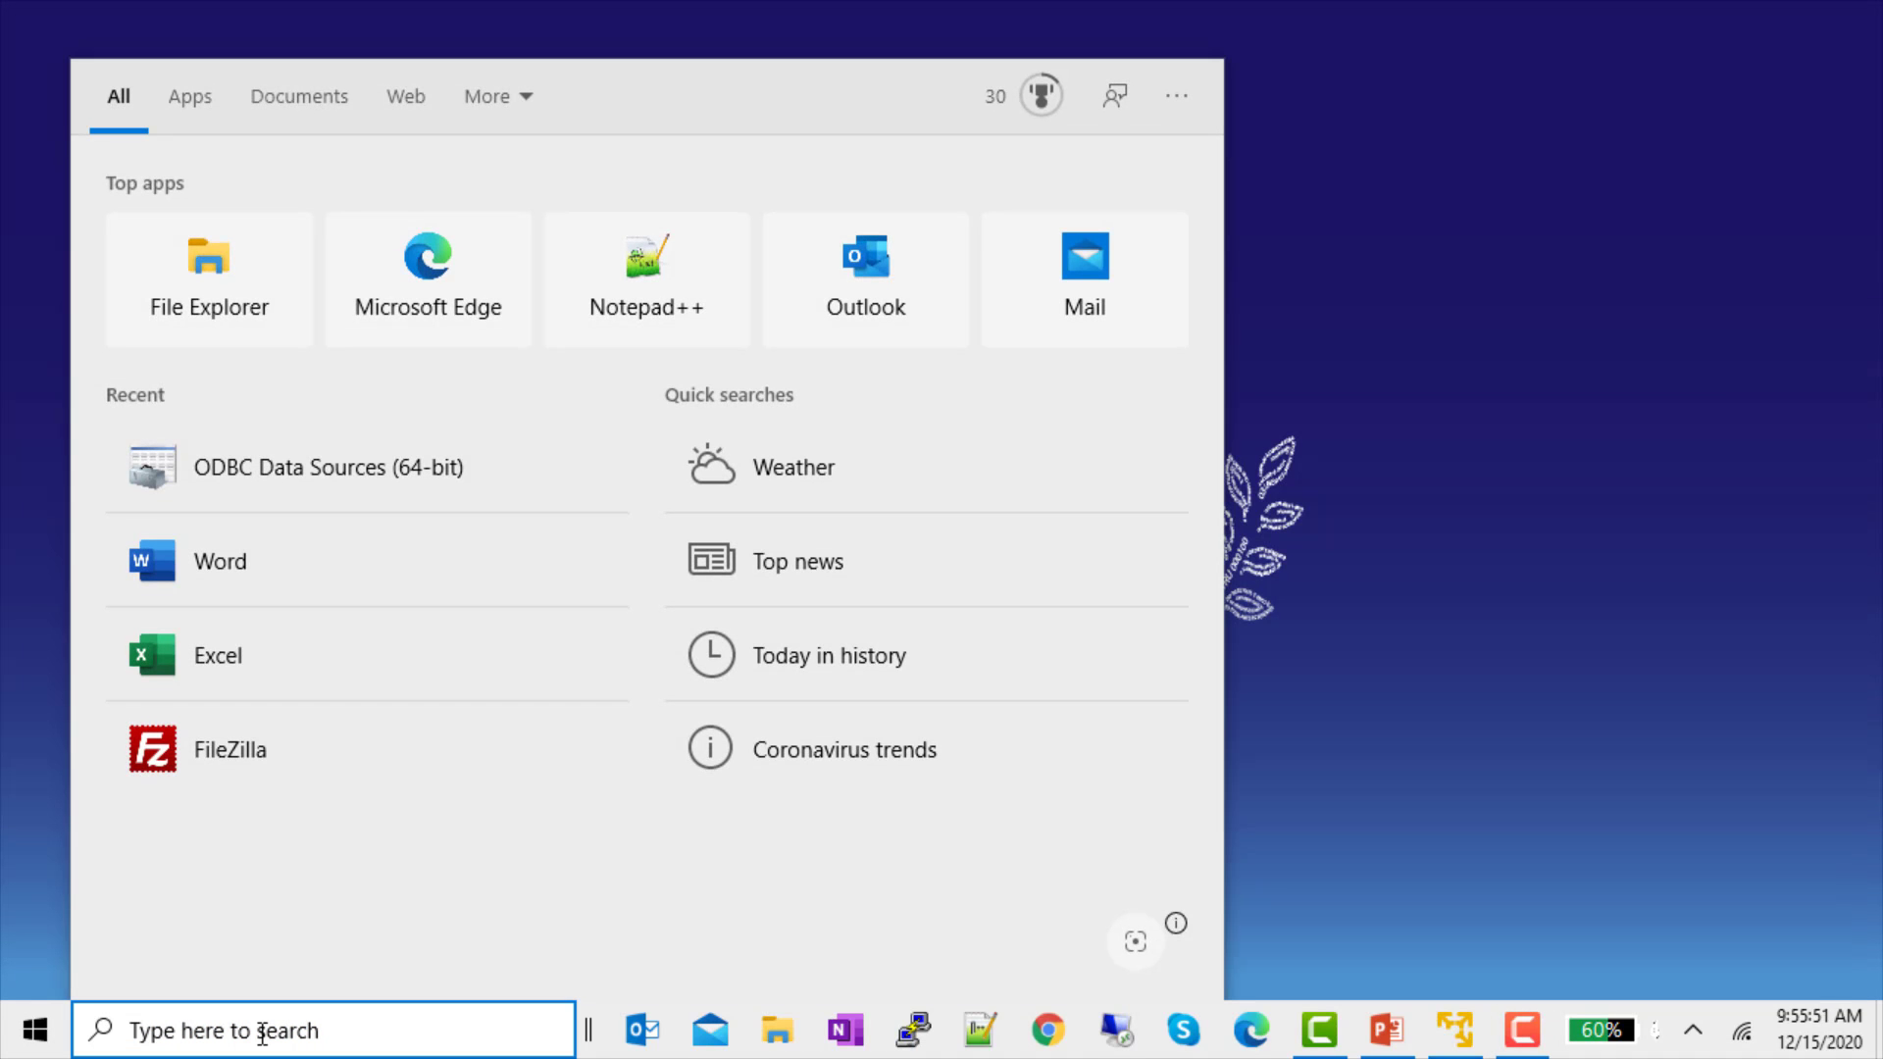
type("odbc")
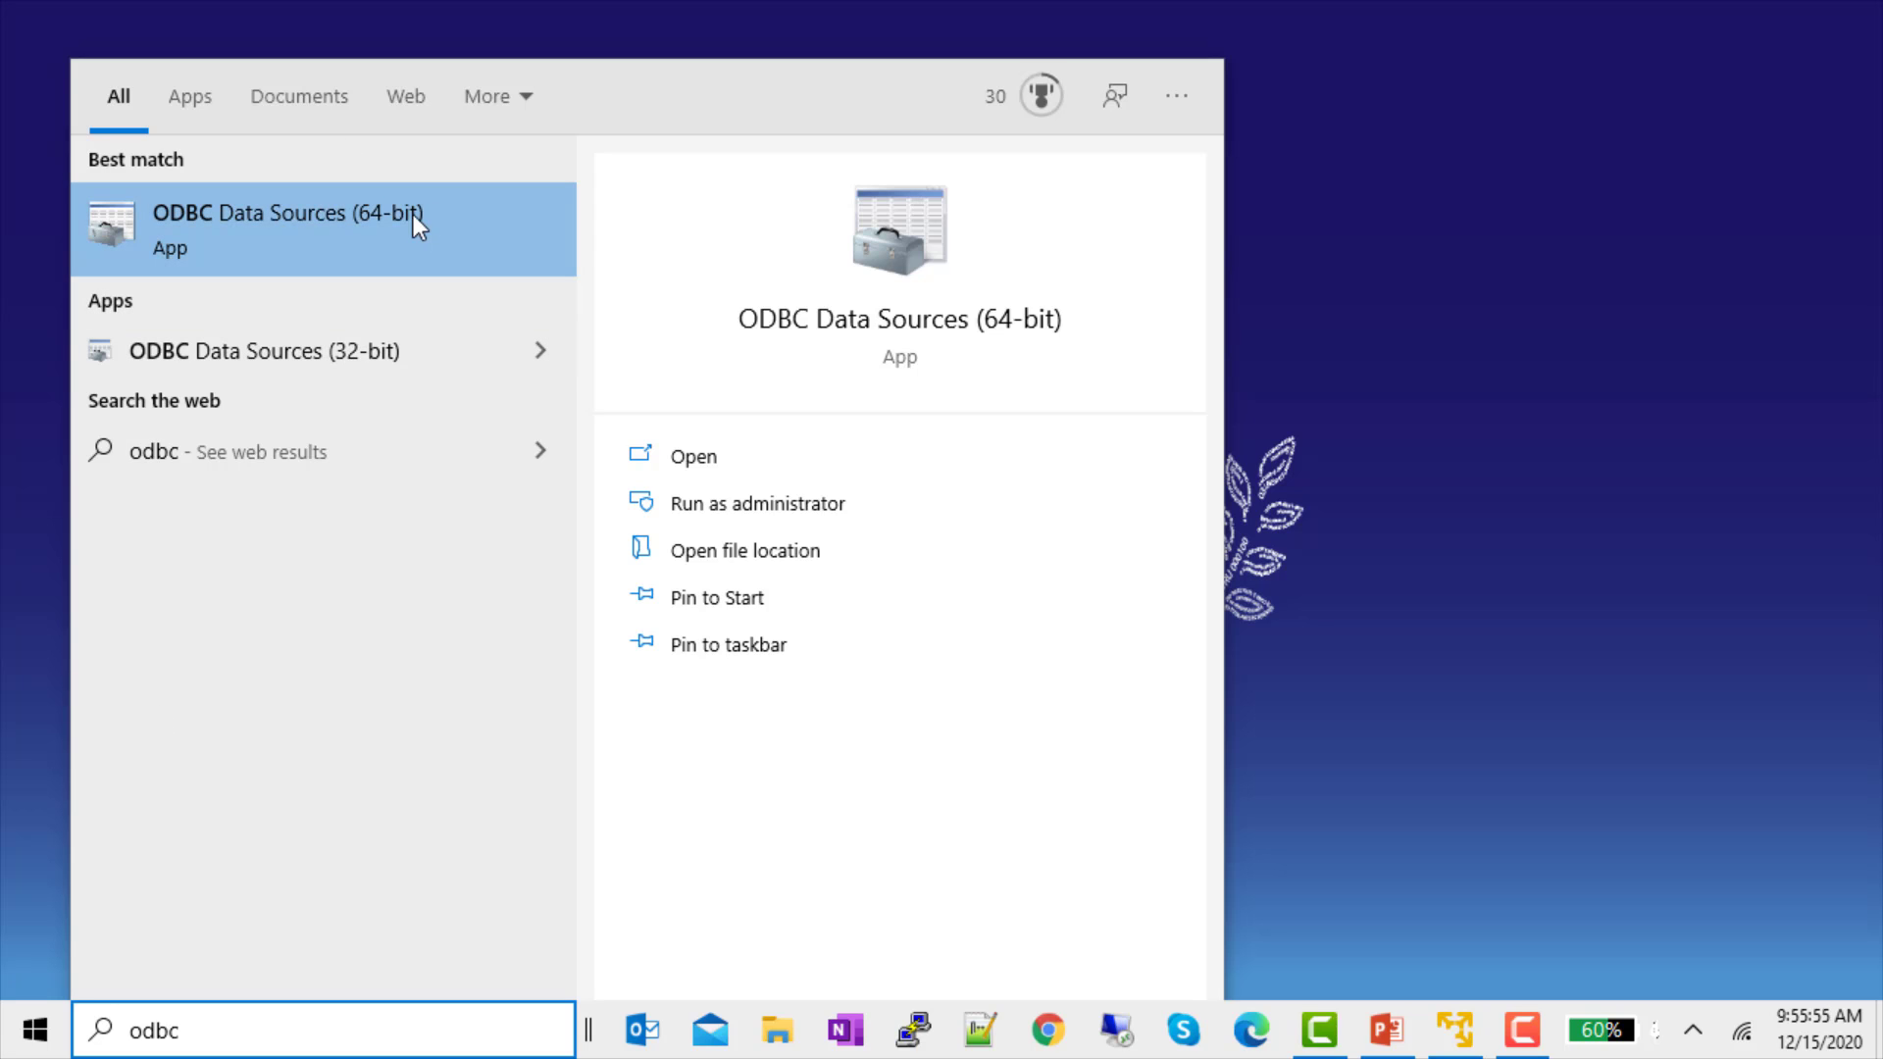
left_click(220, 213)
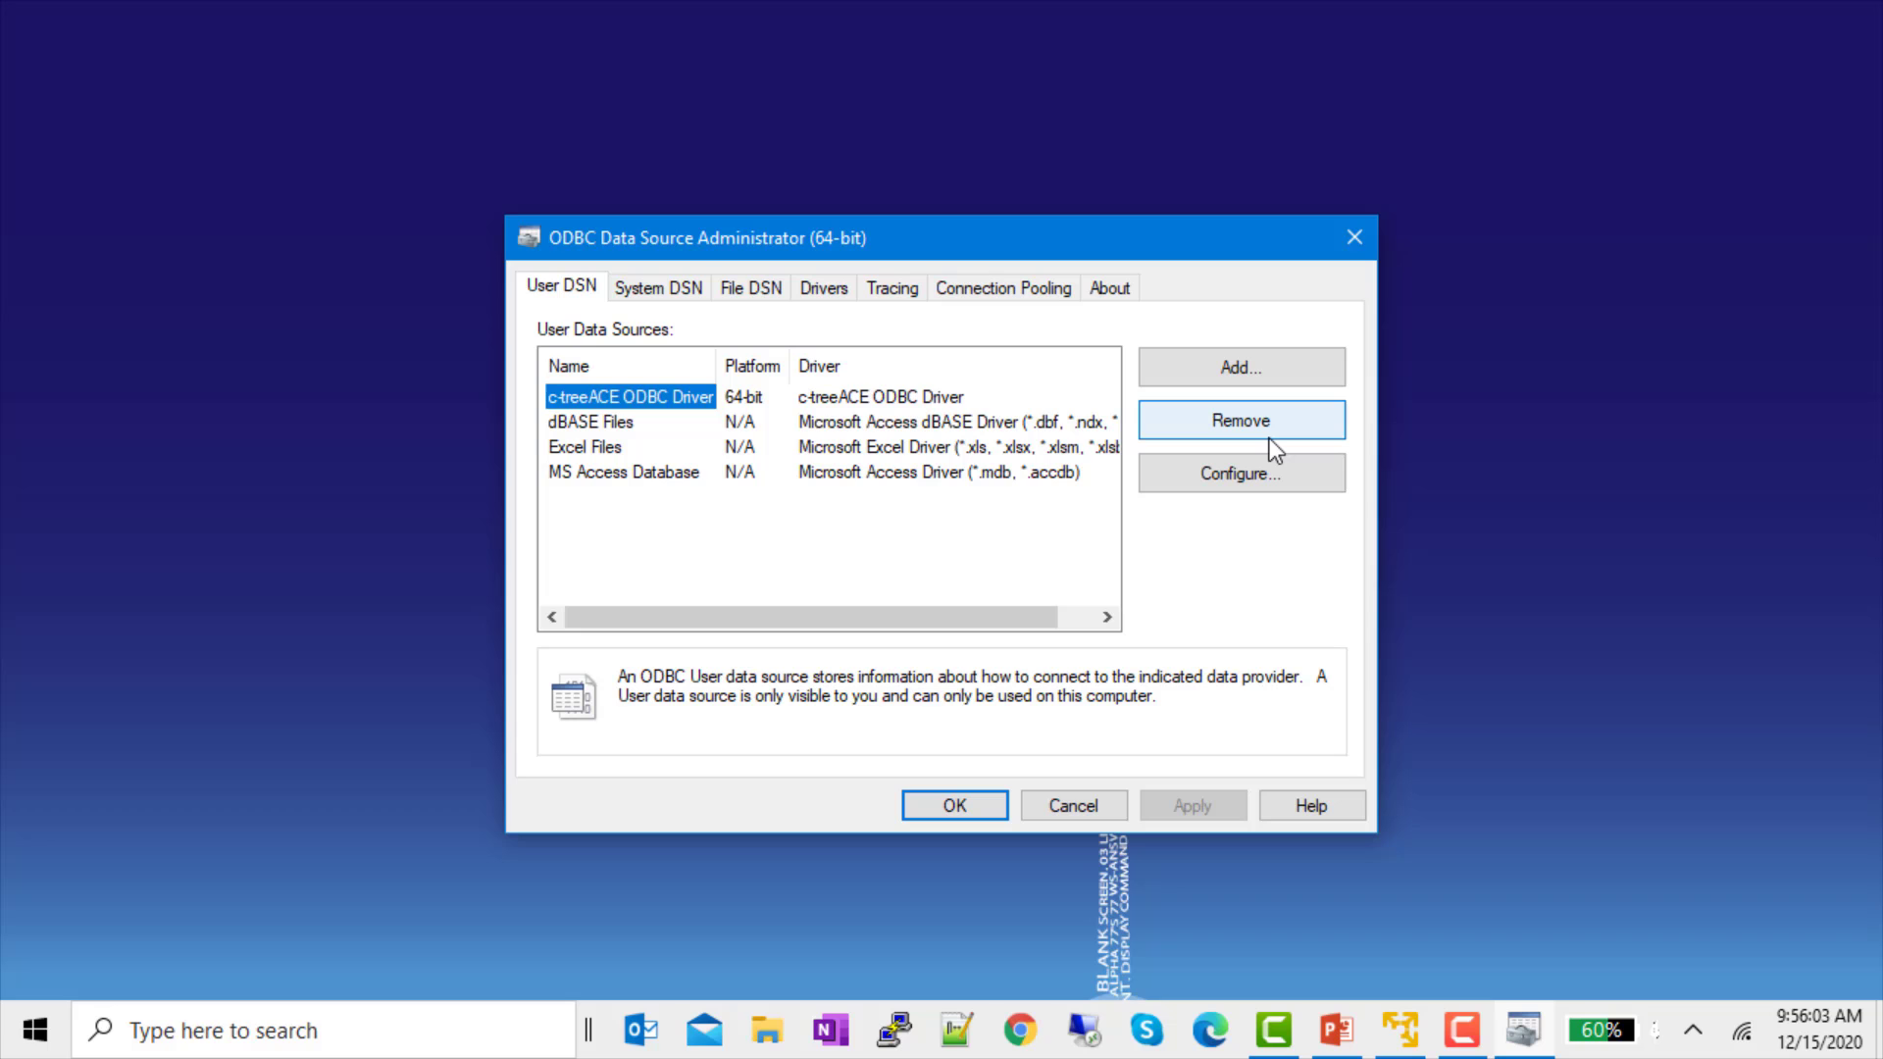
Add a user data source with the Veryant ODBC Driver for File Server, named iscobol-data.
left_click(1242, 373)
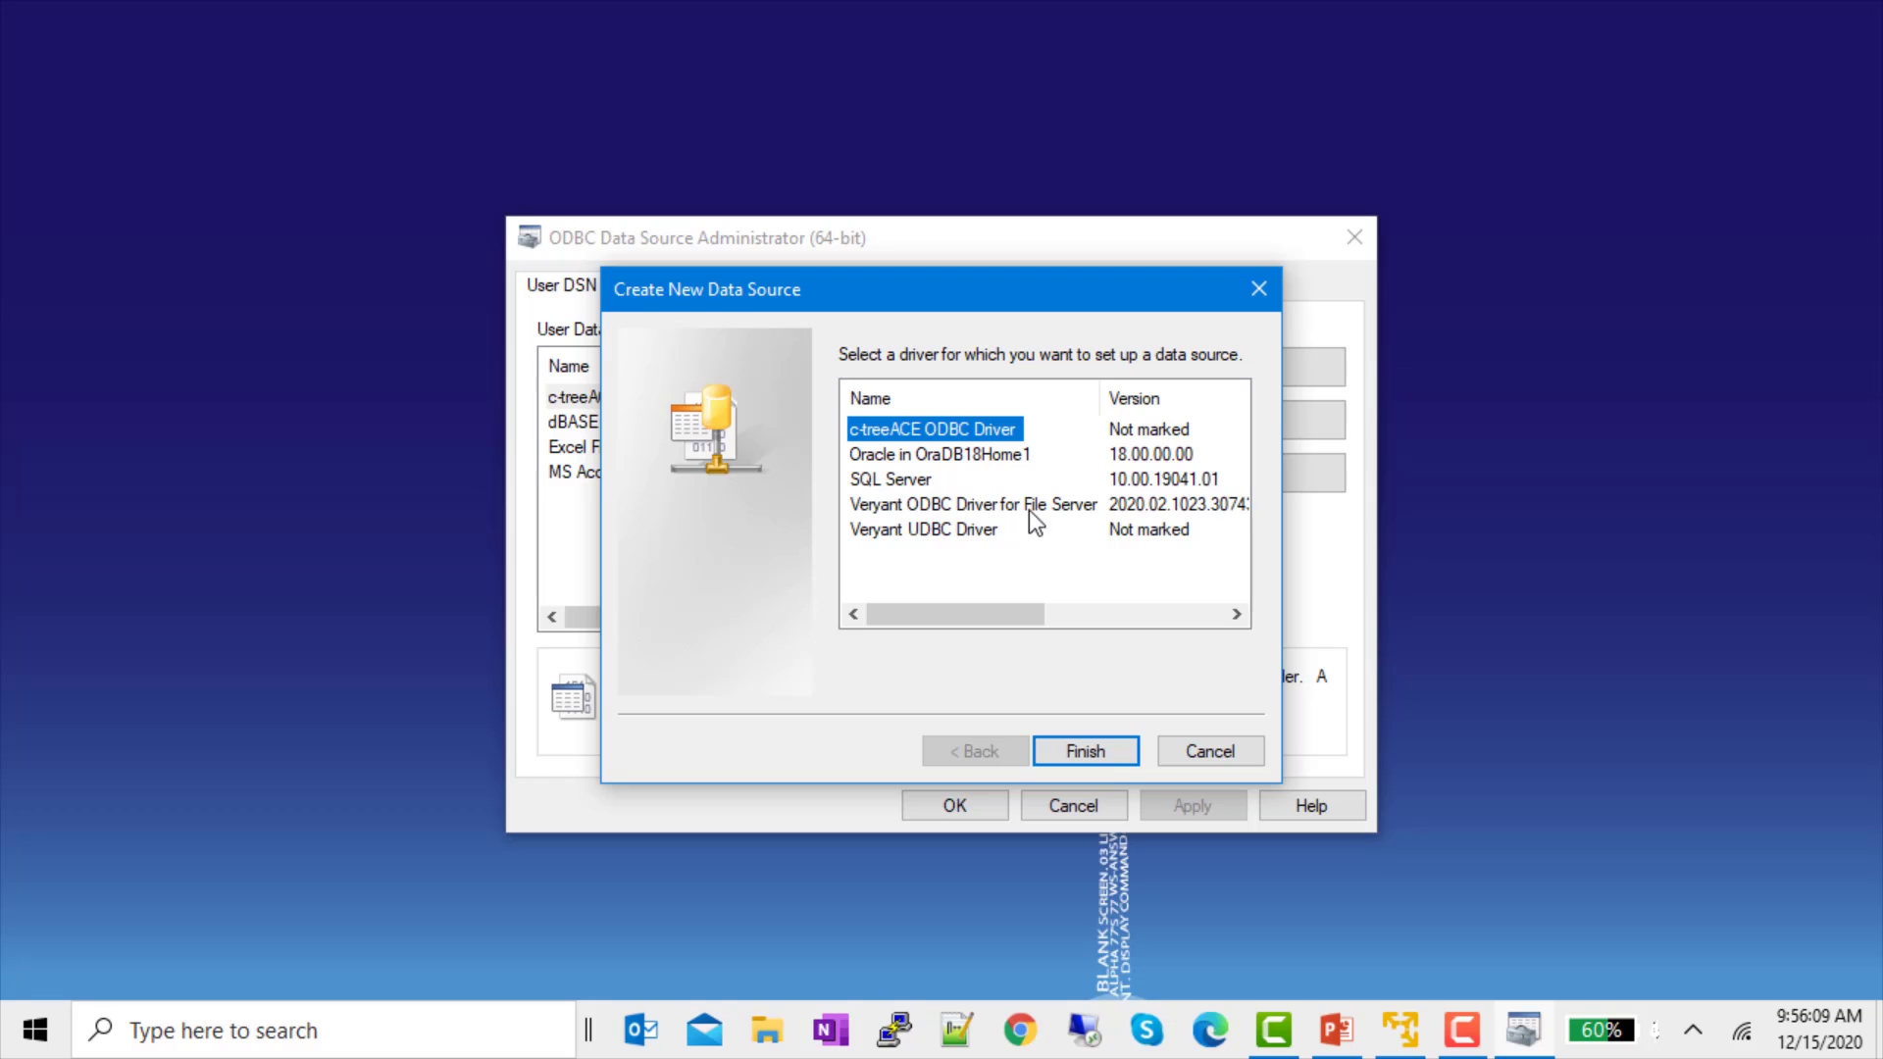
left_click(1073, 504)
left_click(1096, 756)
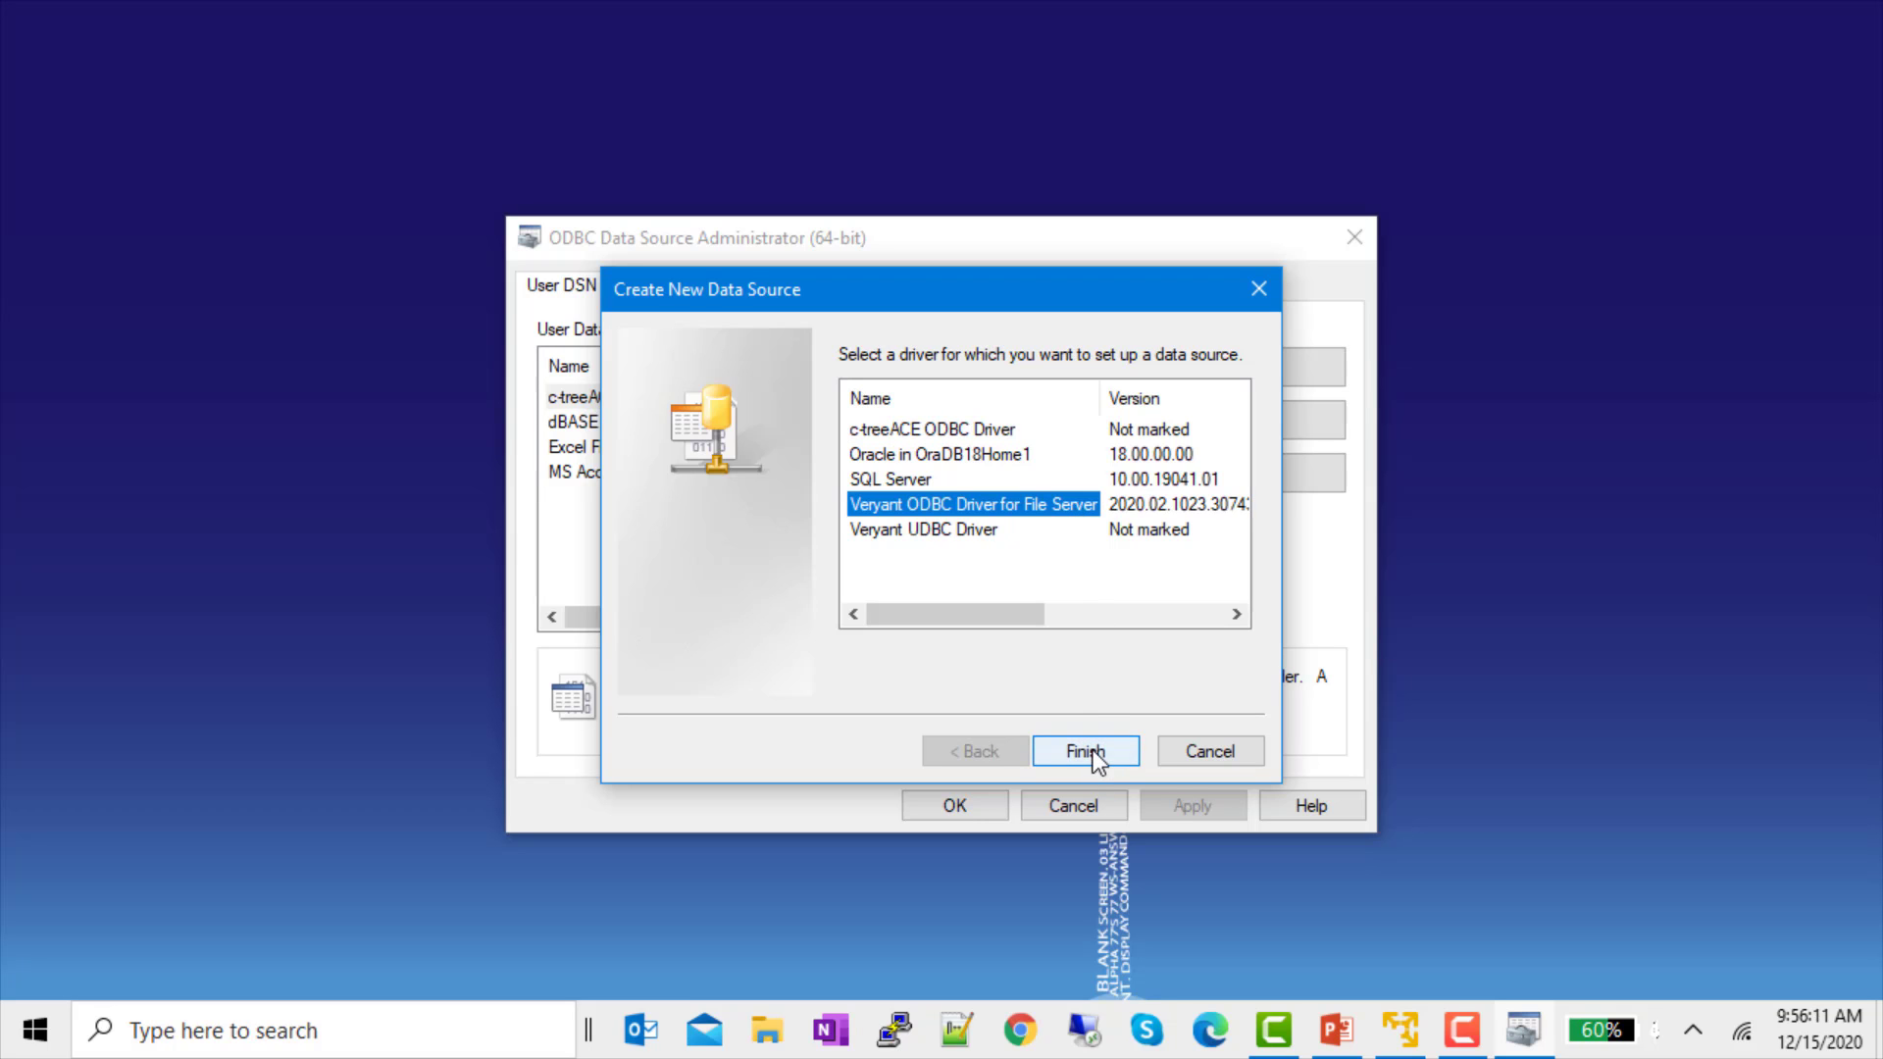
type("iscobo")
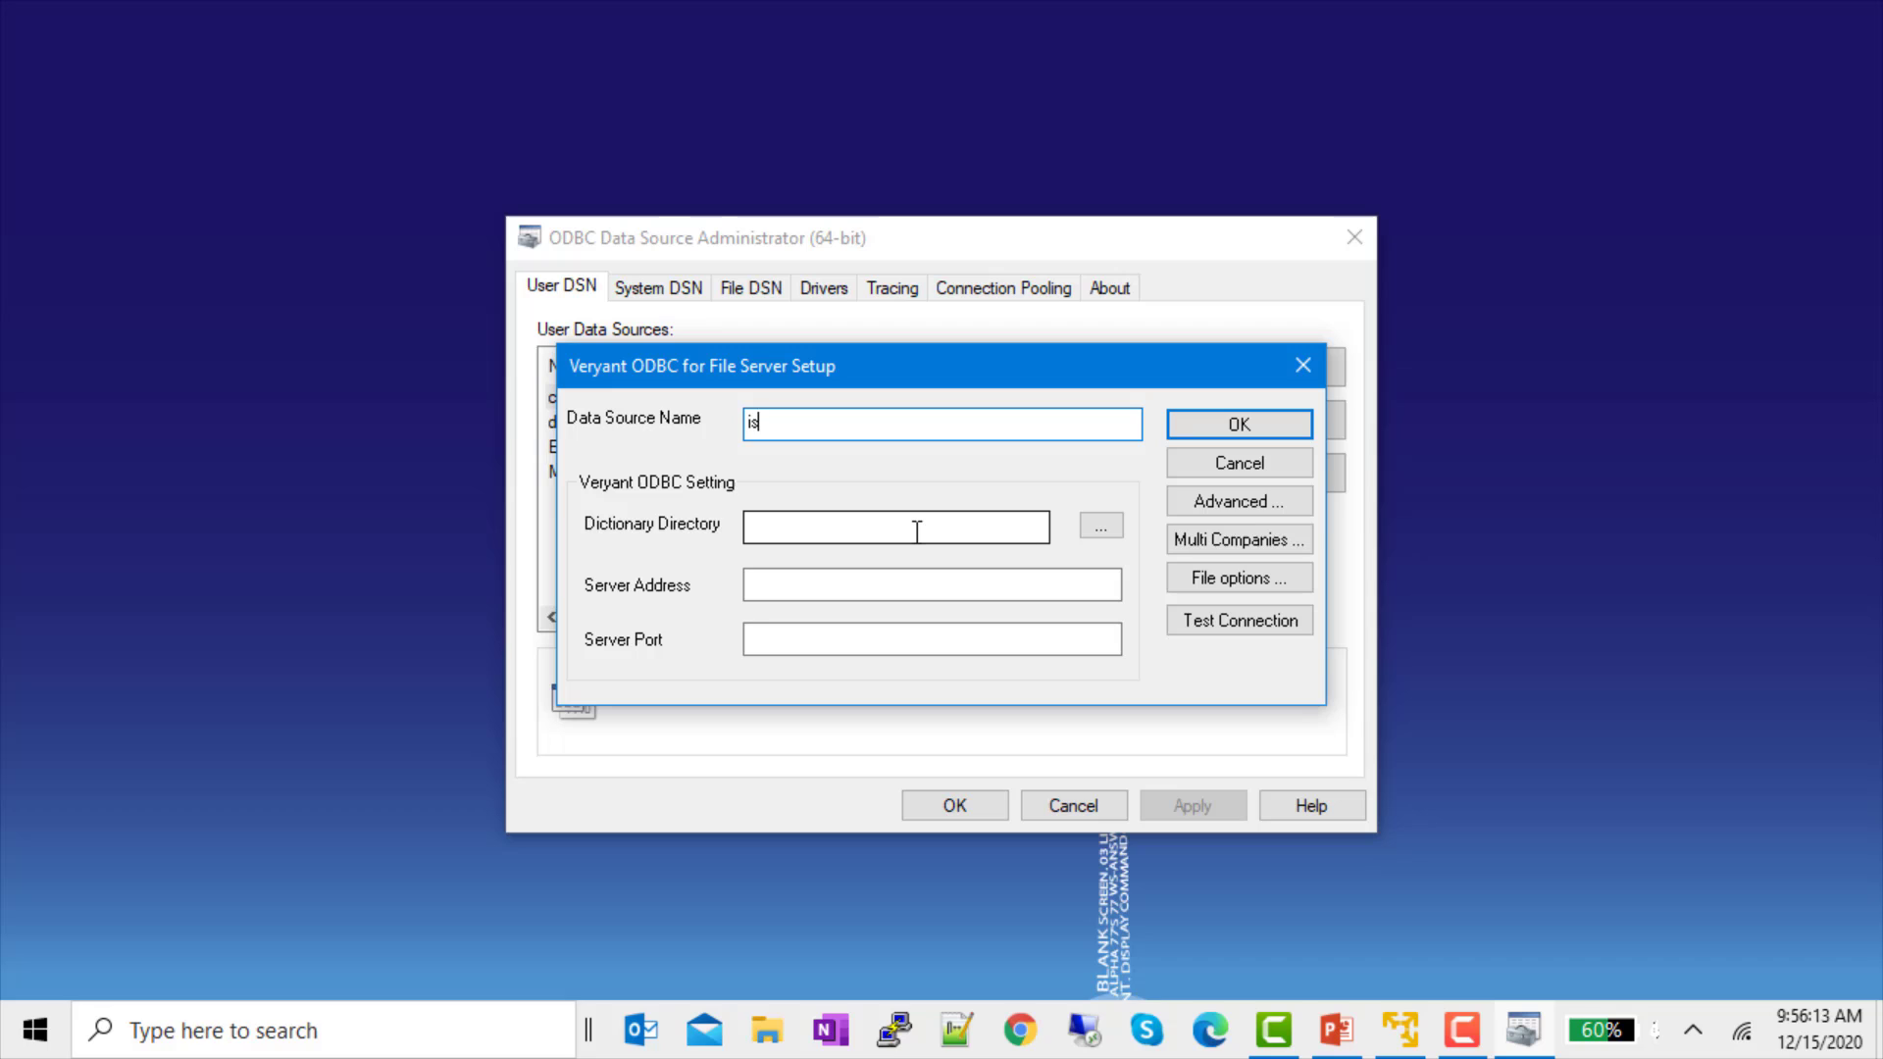
type("l-data")
Set dictionary directory /home/manager/xml, server address 192.168.35.128 and port 10997.
left_click(777, 527)
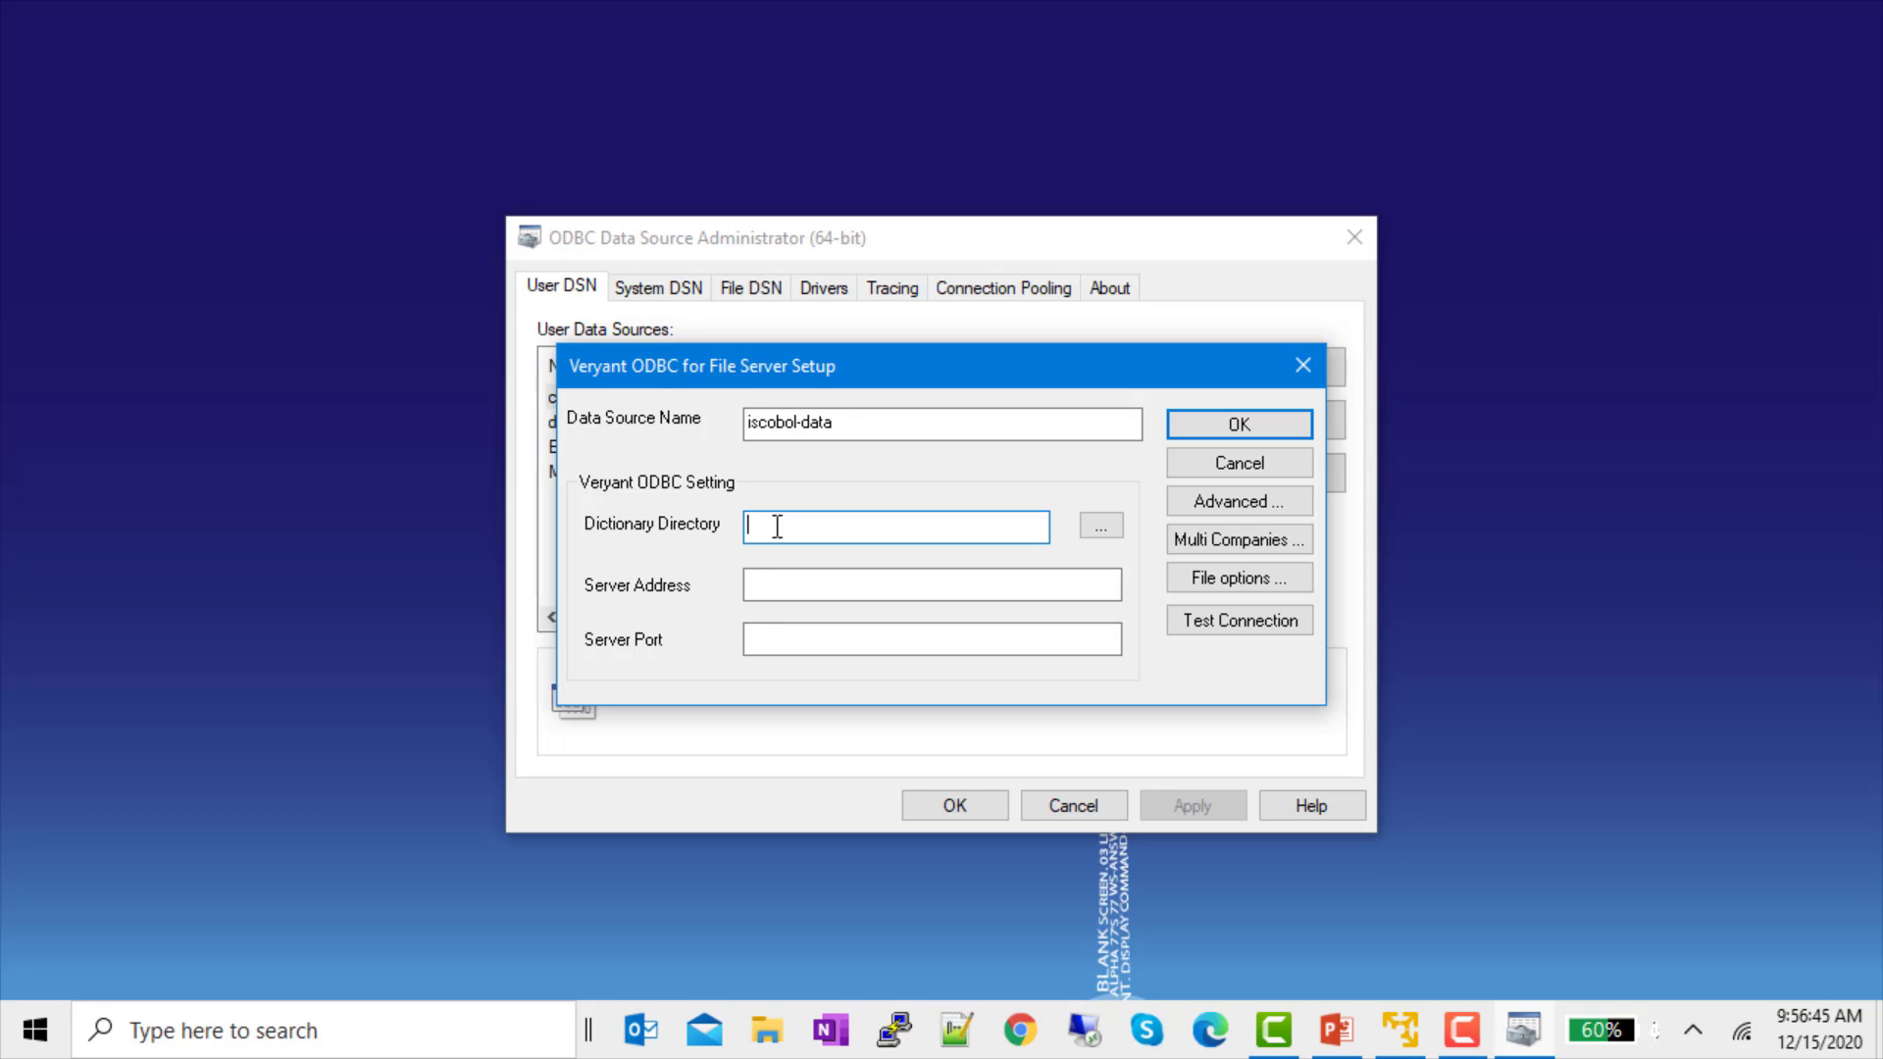
type(".")
type("/home/m")
type("anager/xml")
key("Tab")
key("Tab")
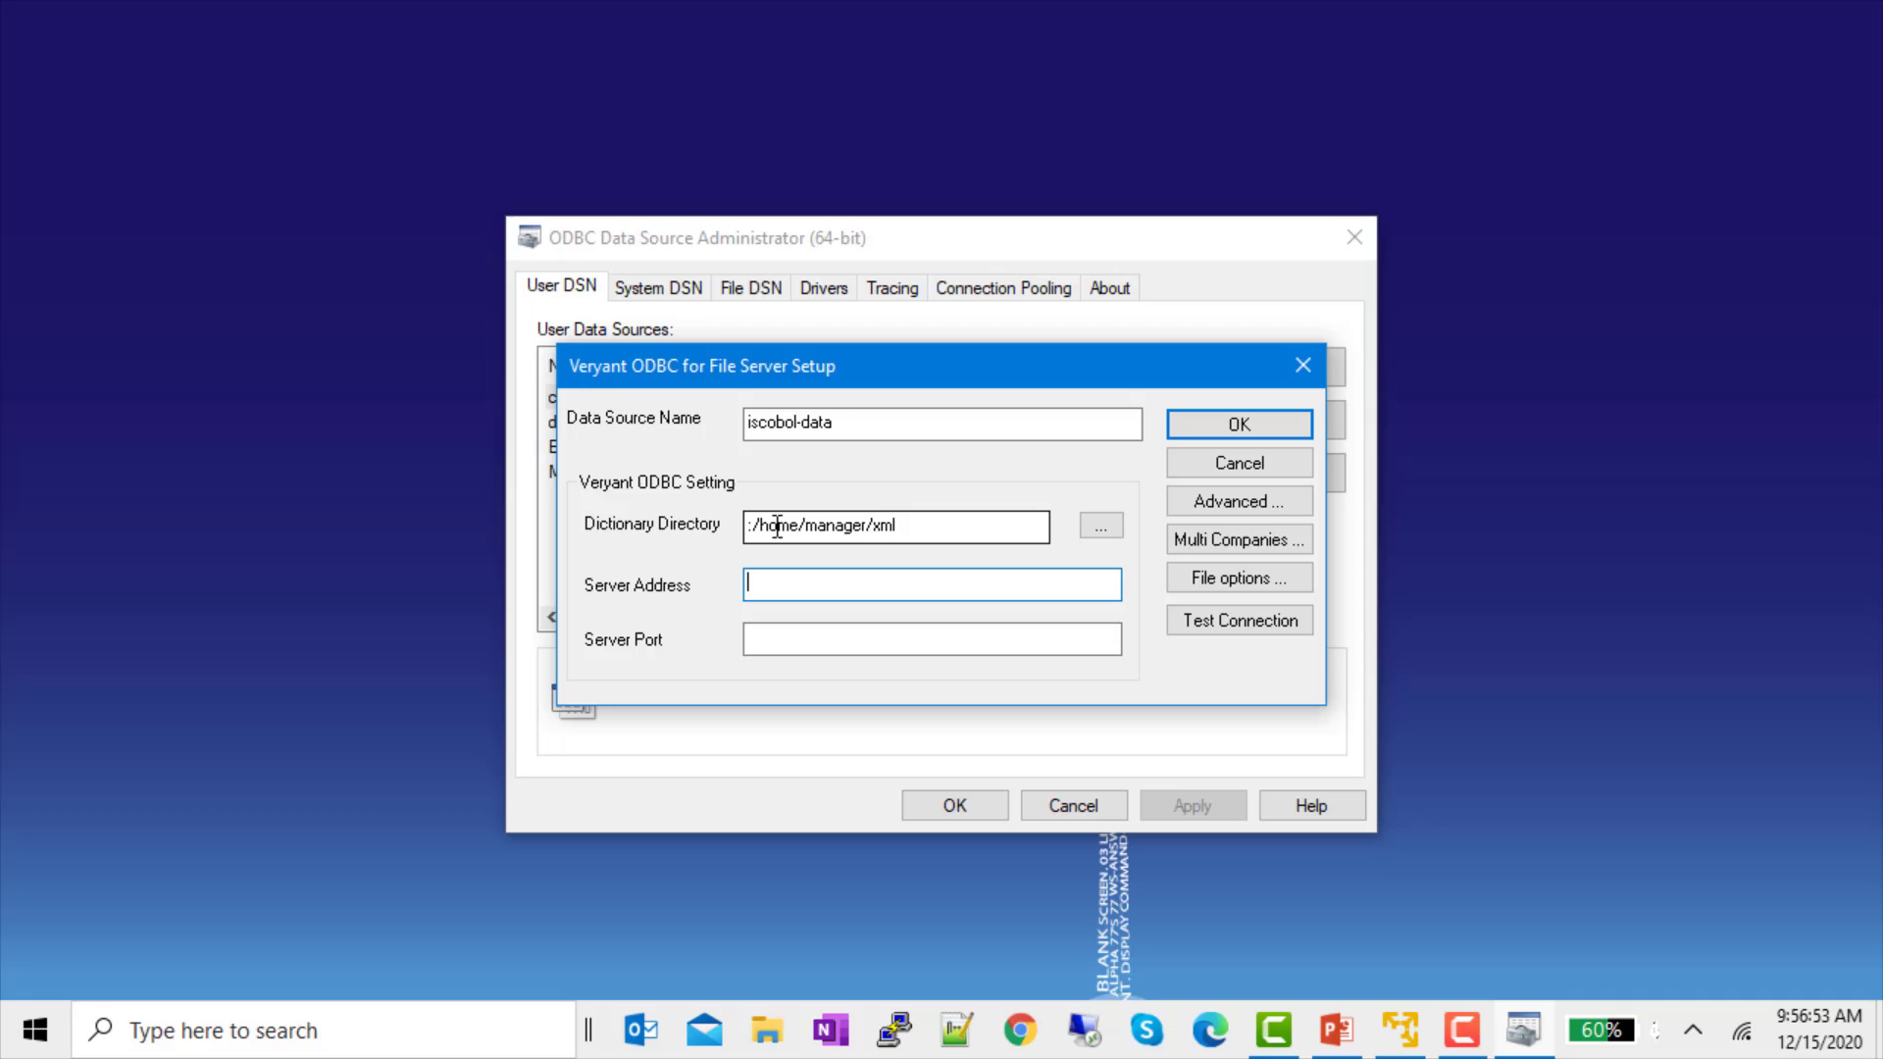
type("192.168.35.128")
key("Tab")
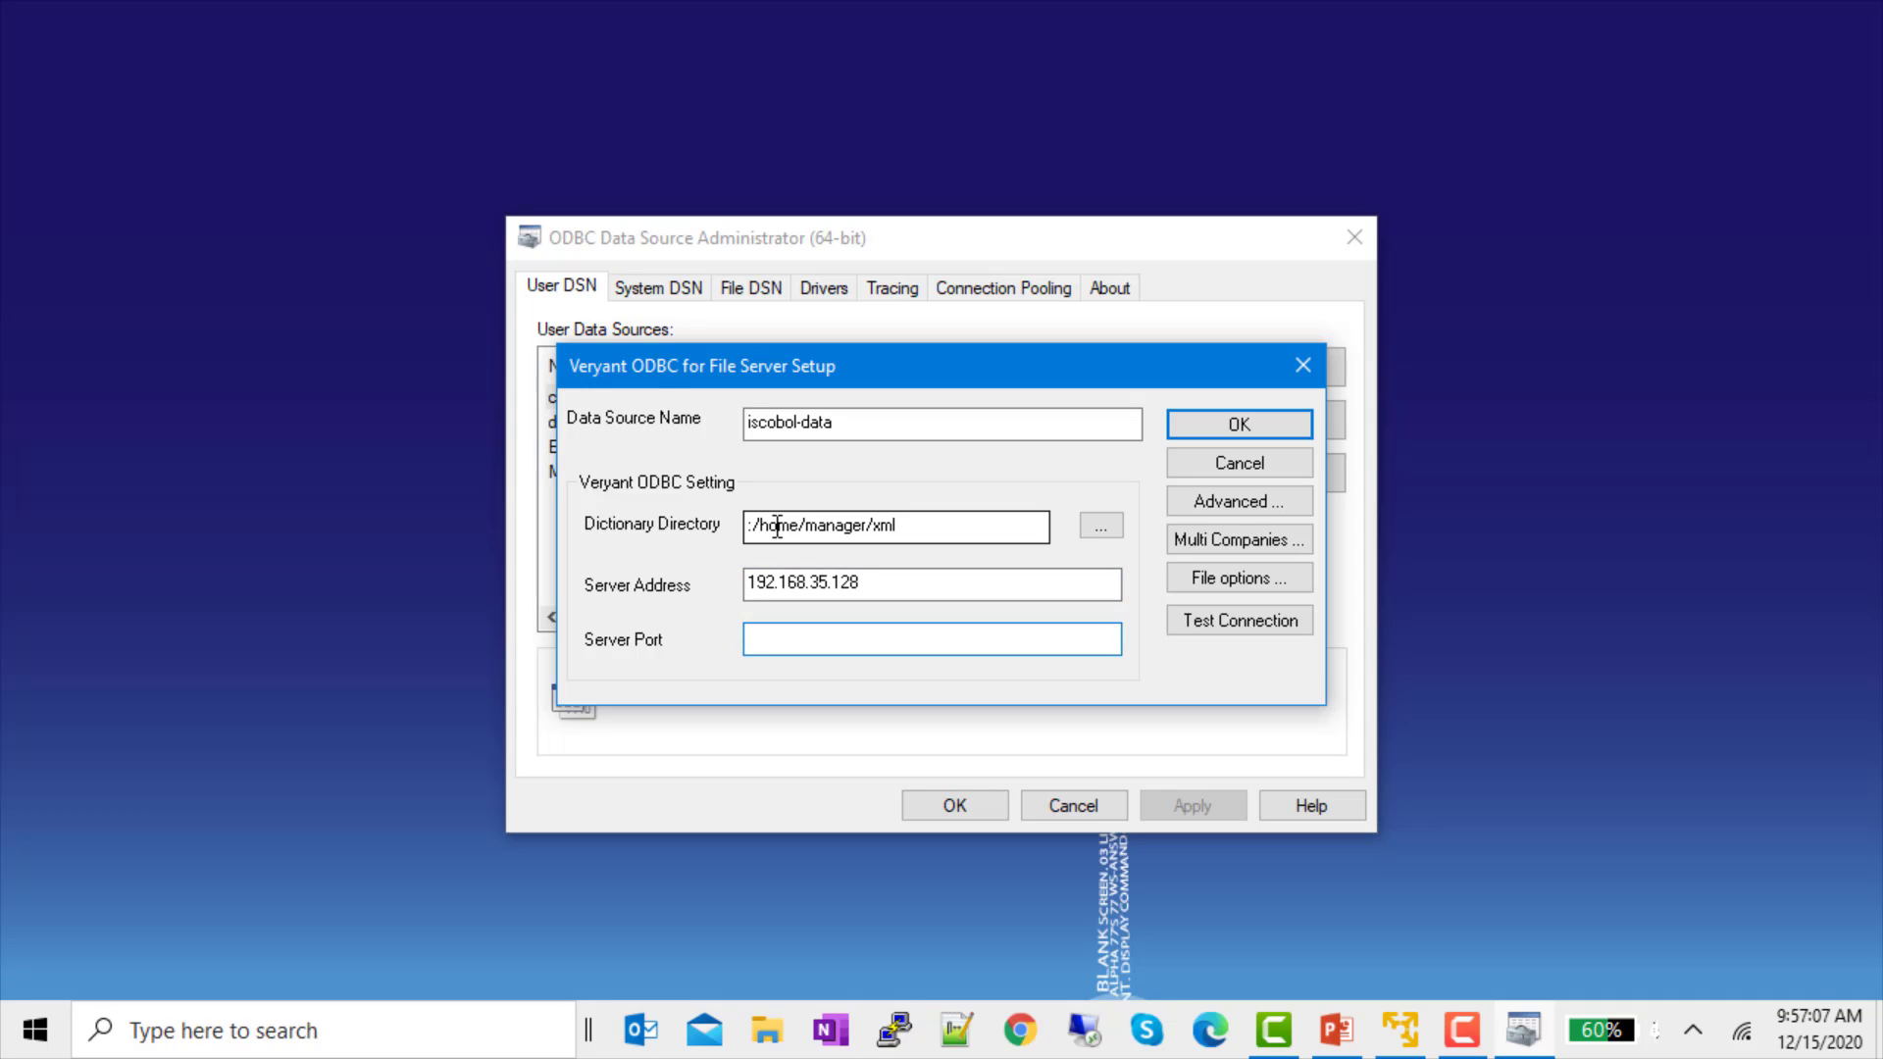
type("10997")
Test the iscobol-data connection, set its file prefix to /home/manager/data, and save it.
left_click(1227, 622)
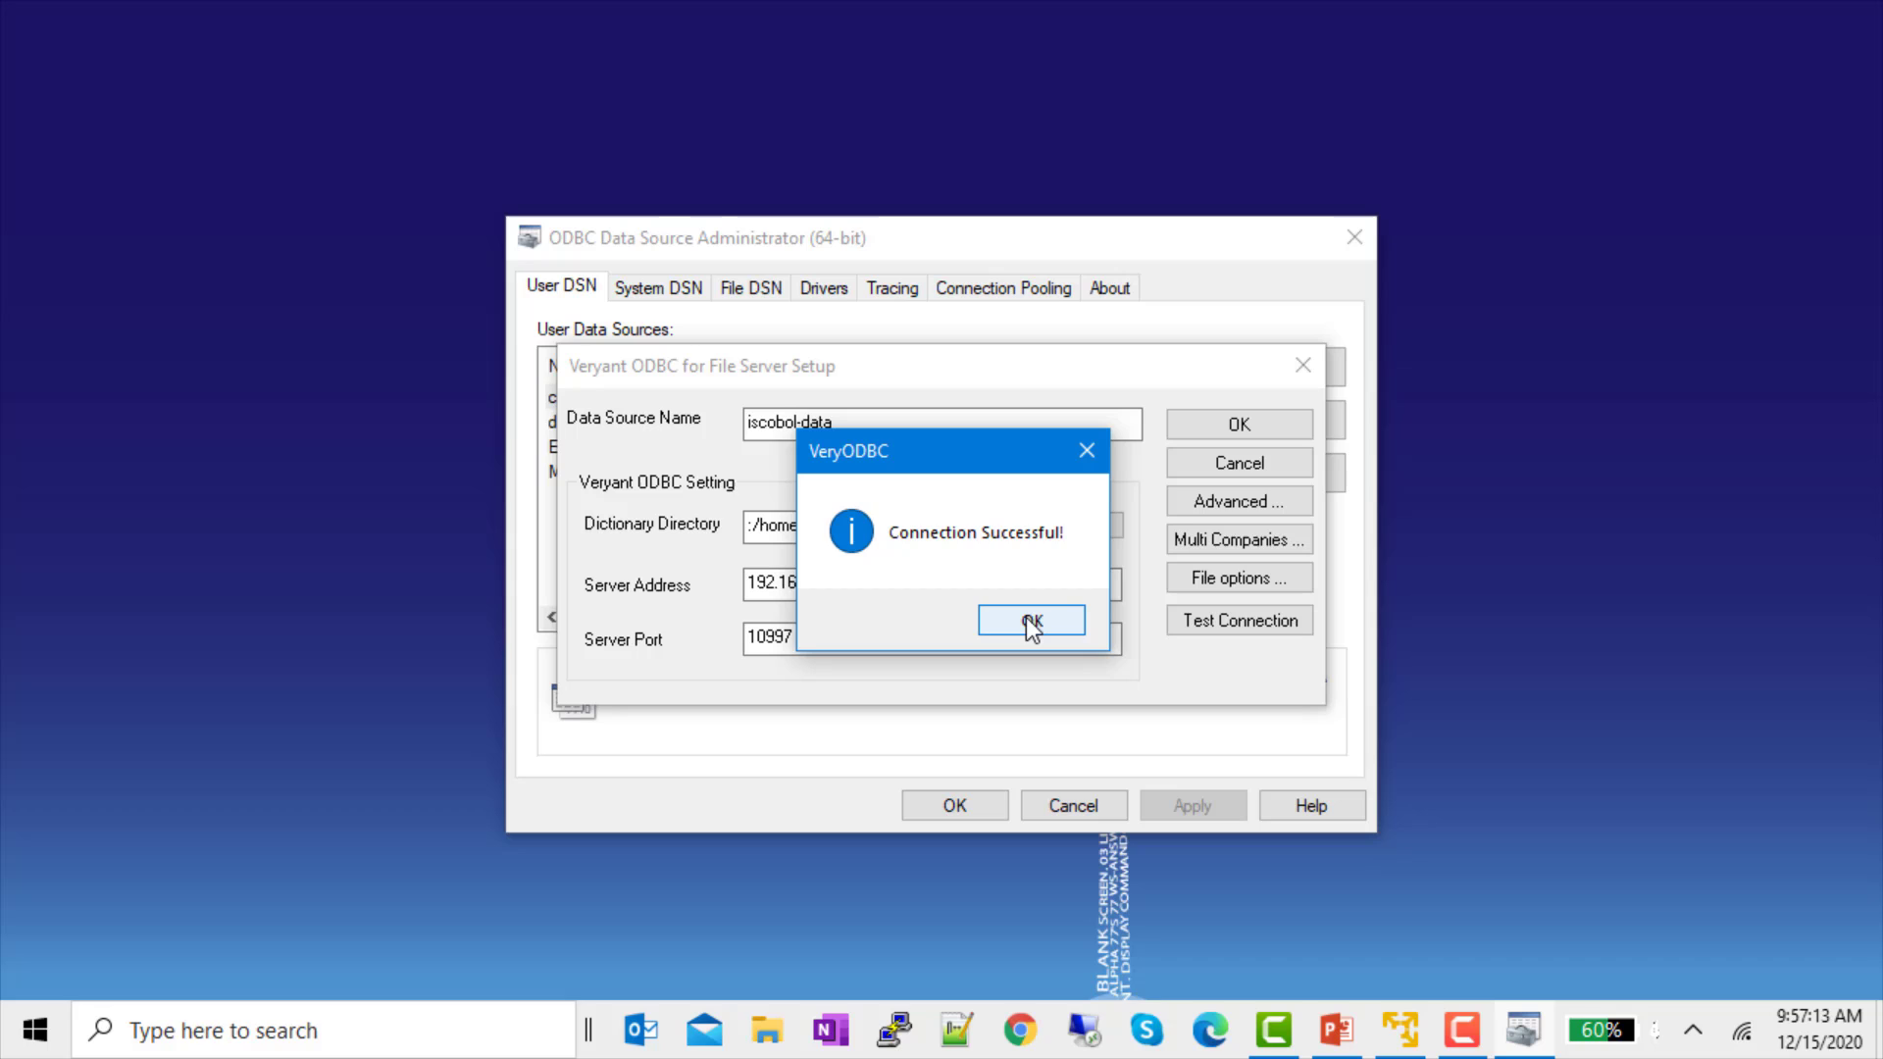
left_click(1029, 621)
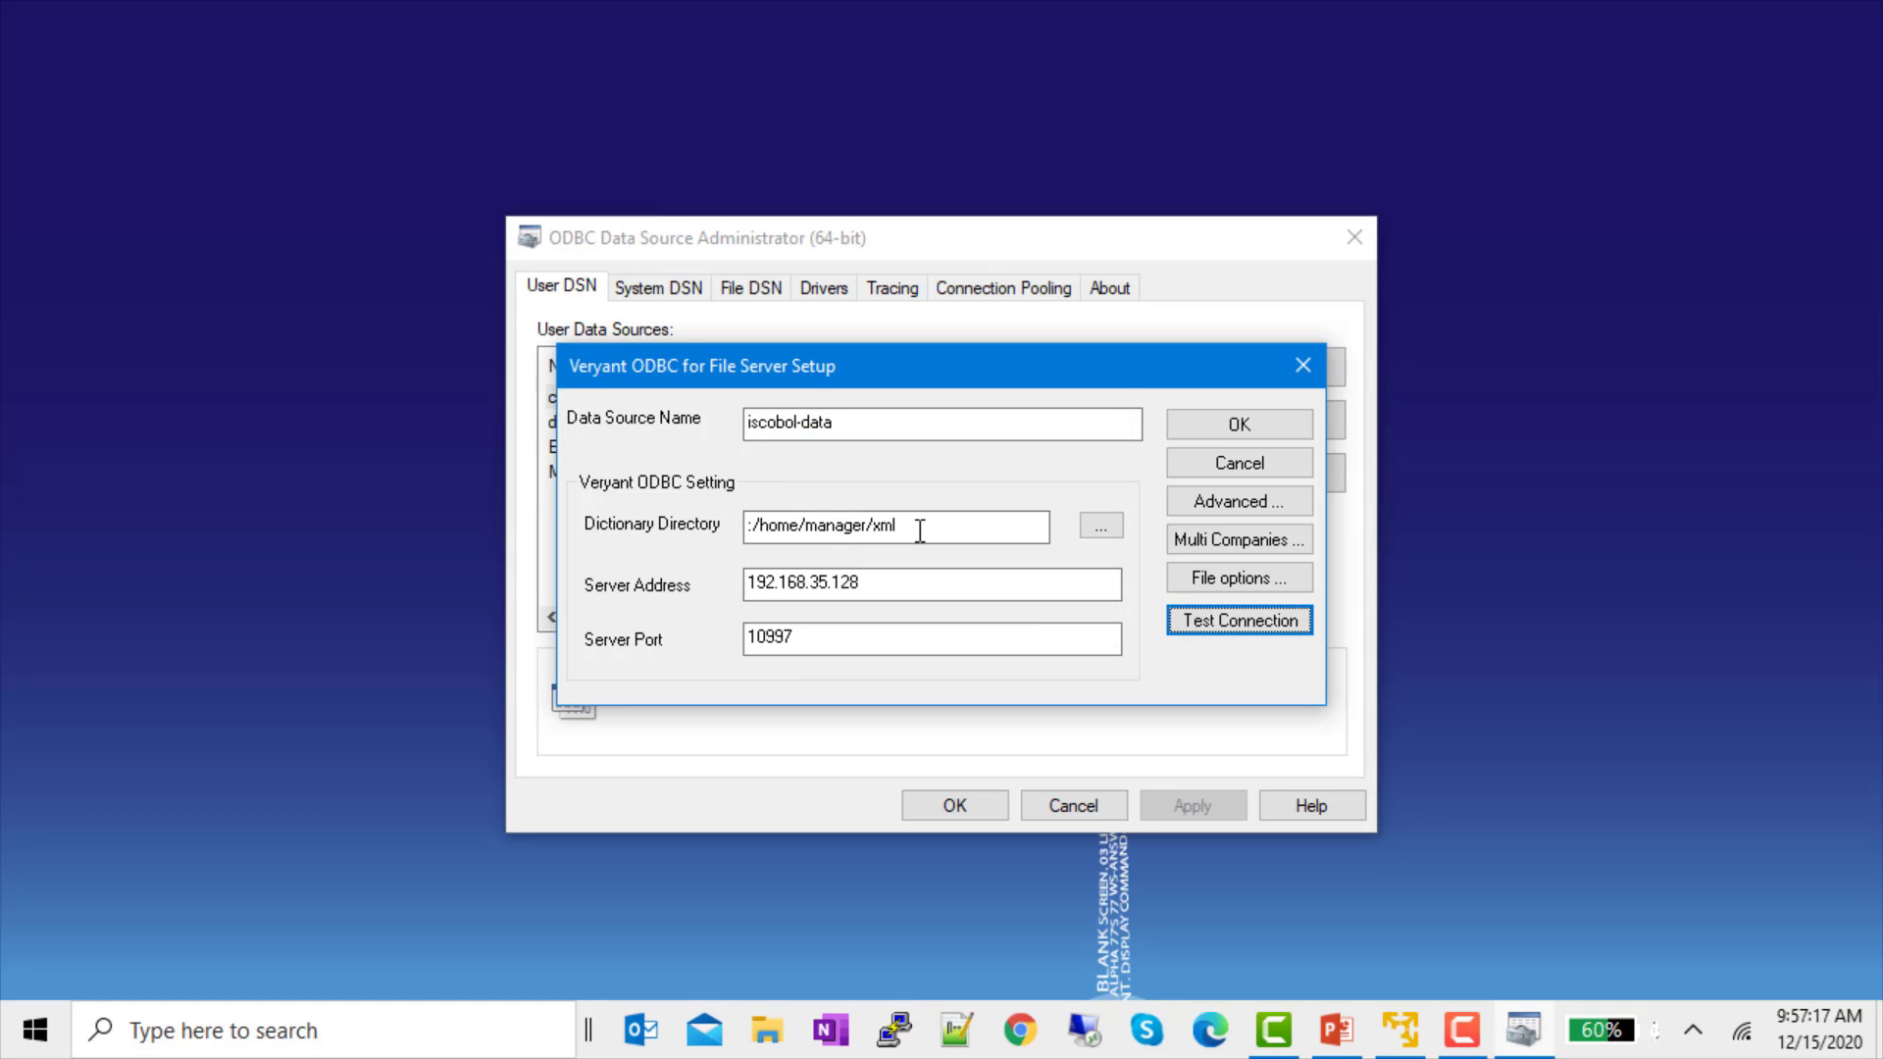
left_click(1219, 502)
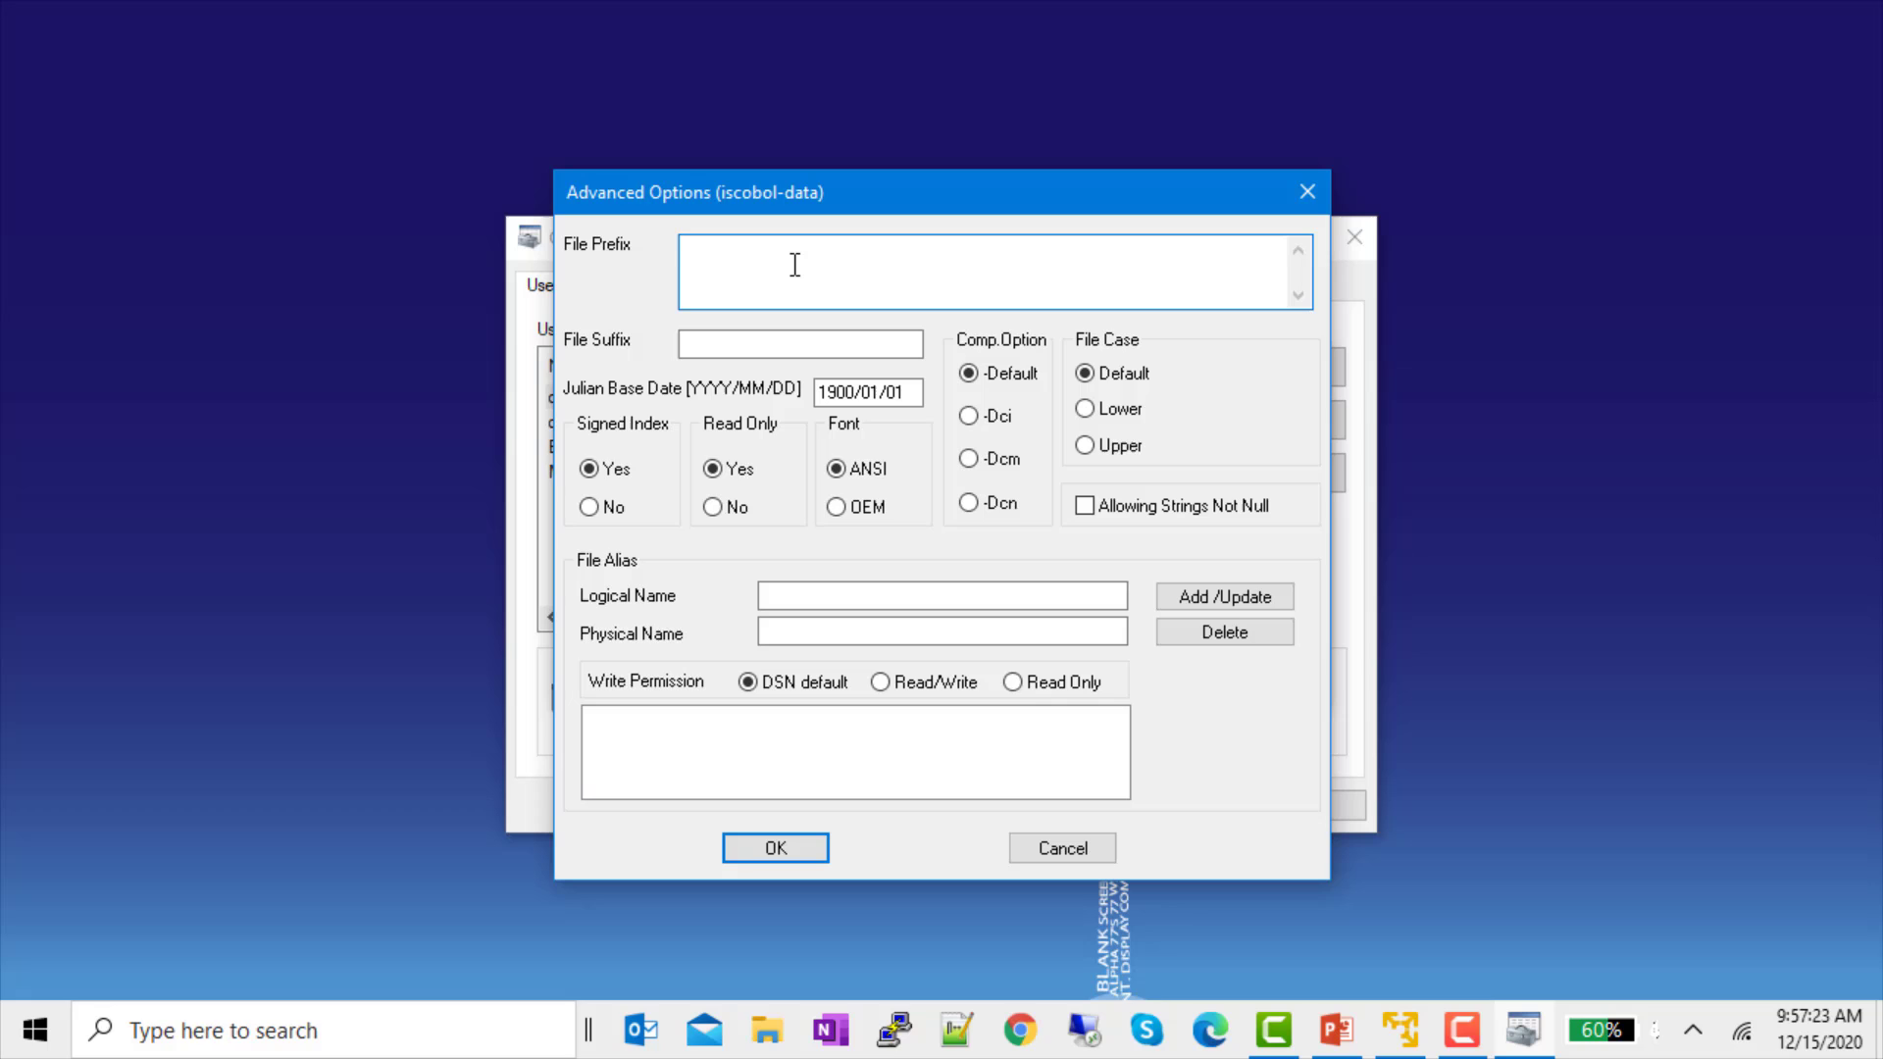
type("/home/manager/data")
left_click(744, 848)
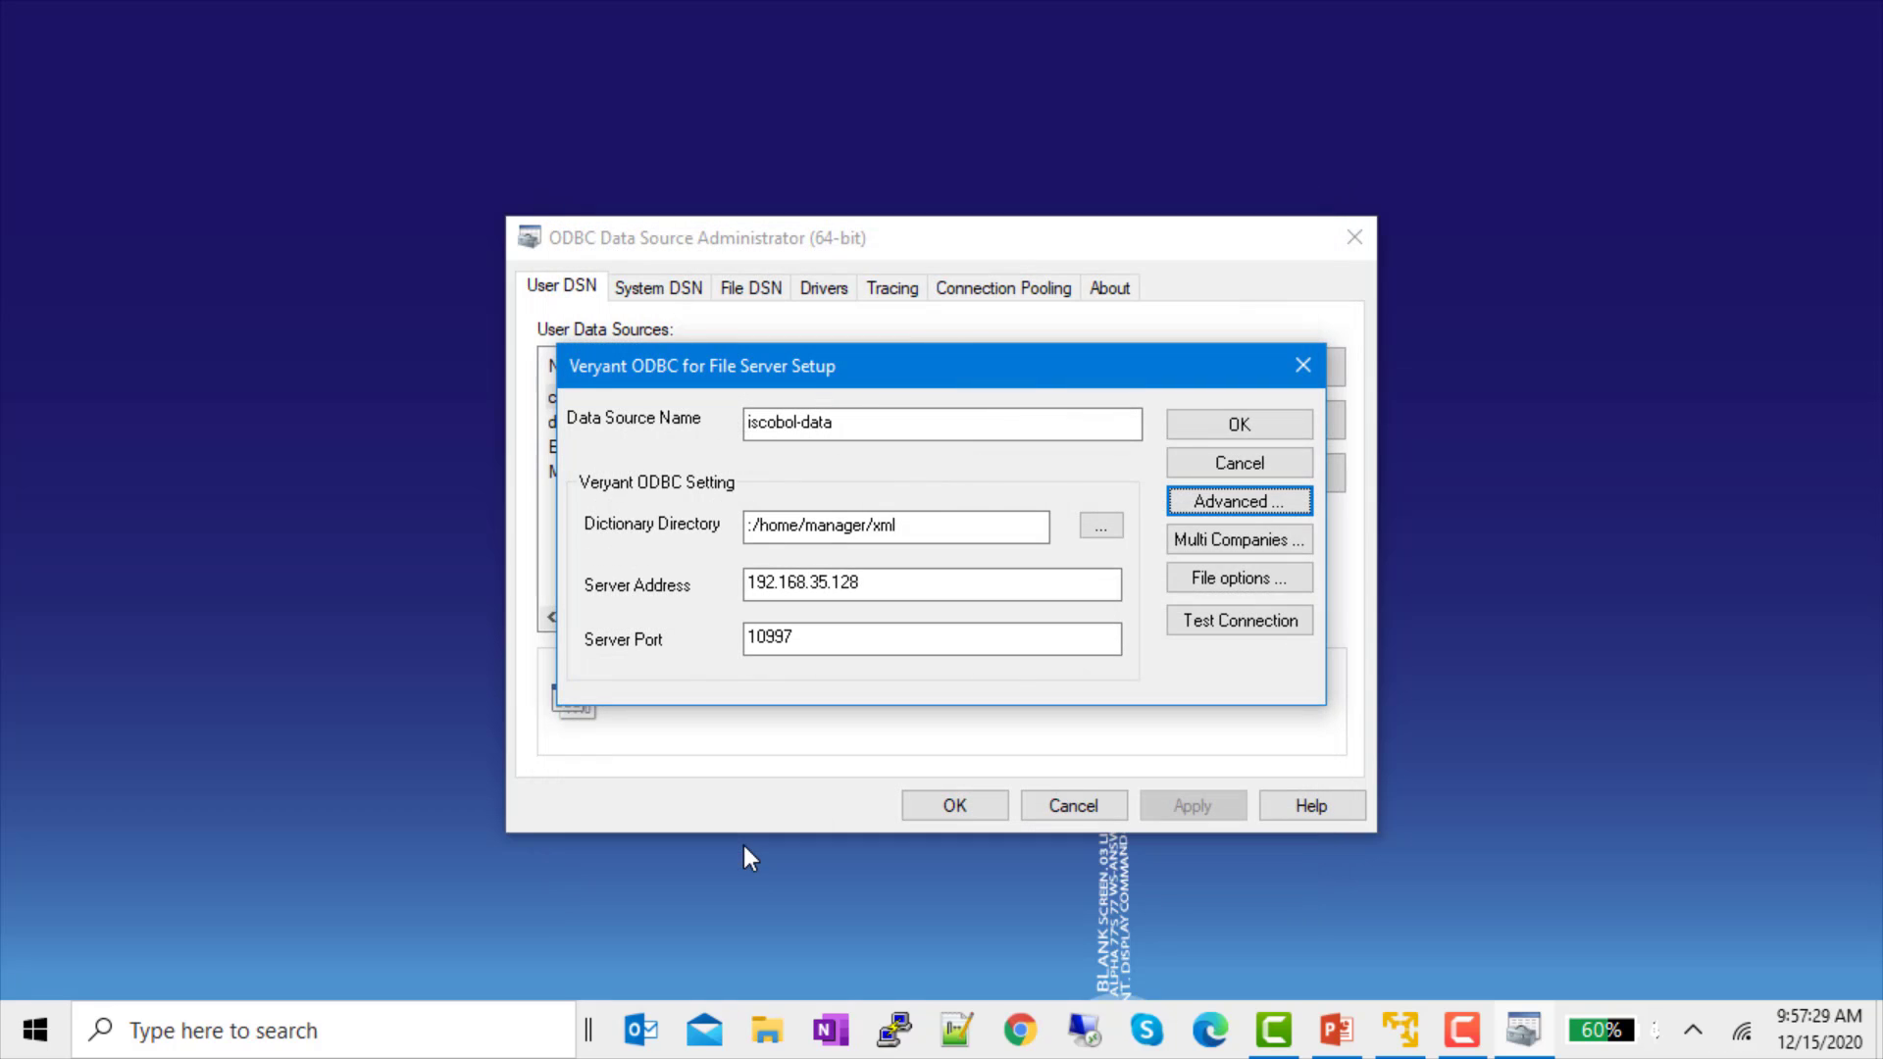
left_click(1249, 428)
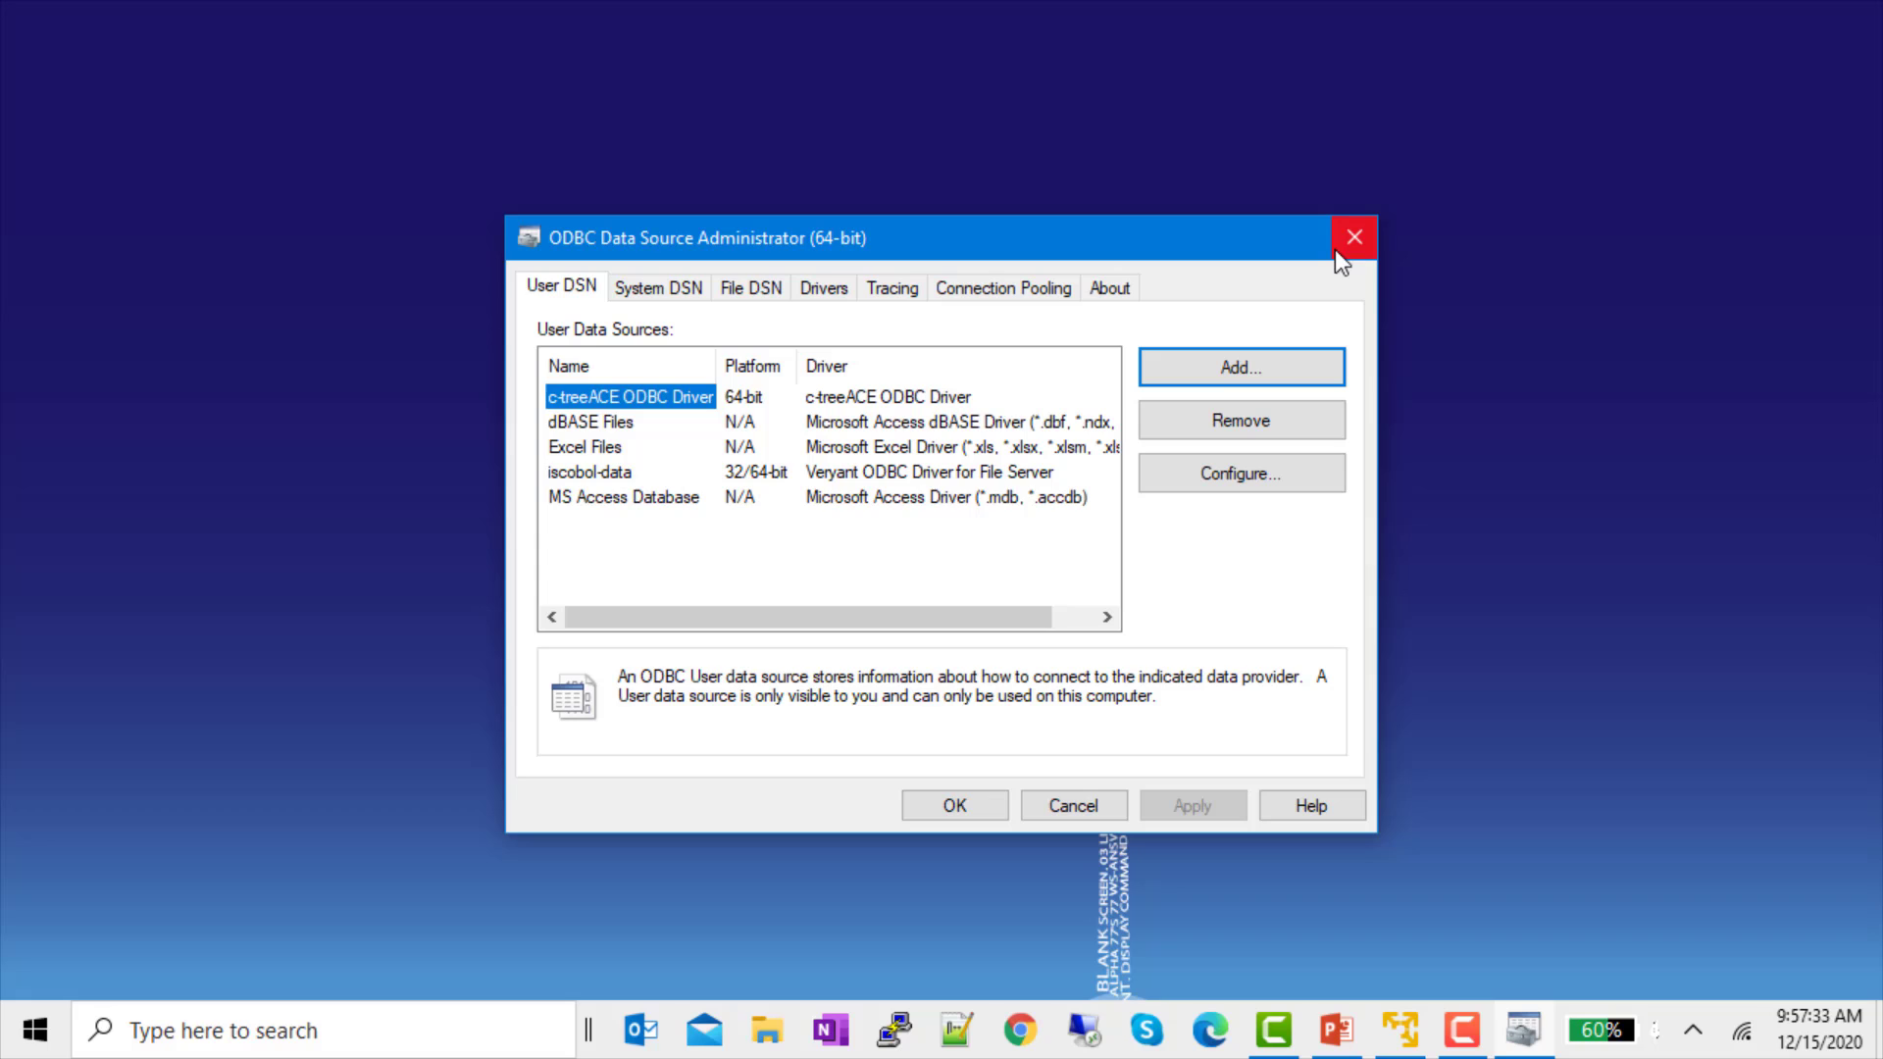
Close the ODBC administrator and start Excel with a new blank workbook.
left_click(1353, 240)
left_click(209, 1030)
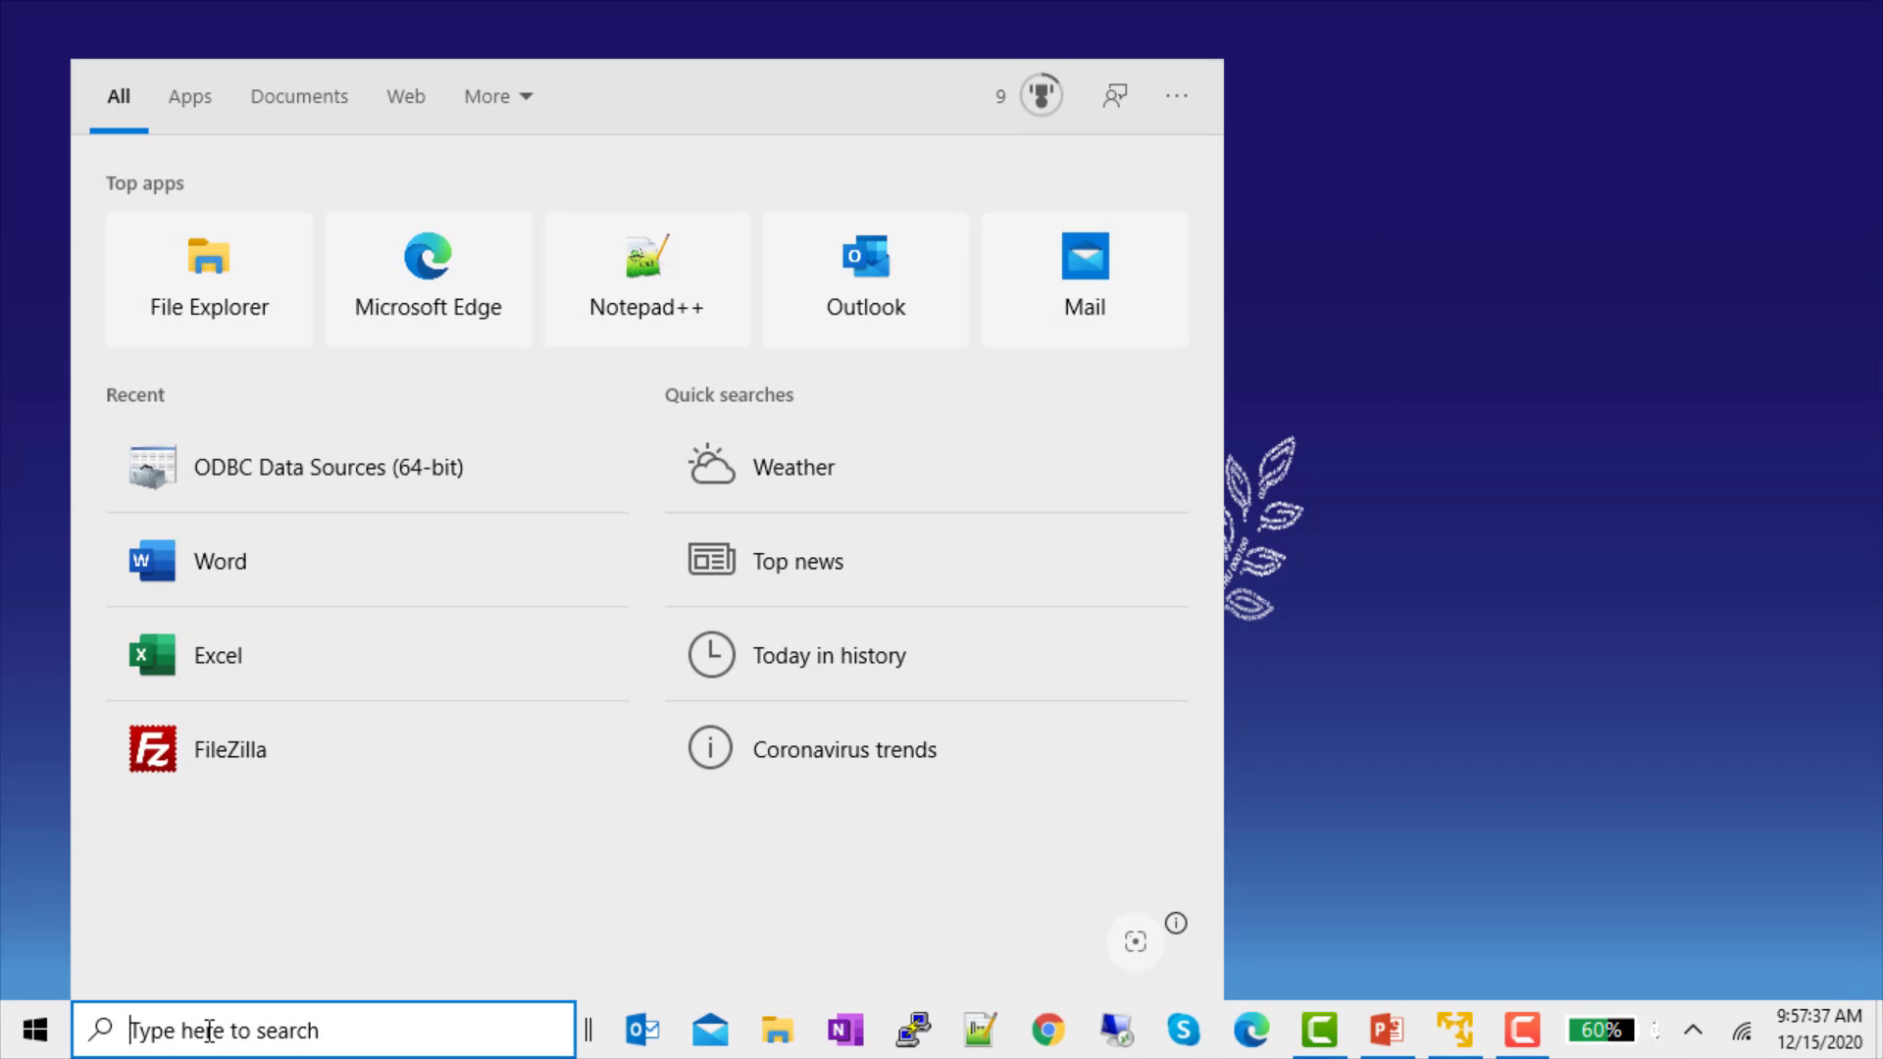
left_click(222, 667)
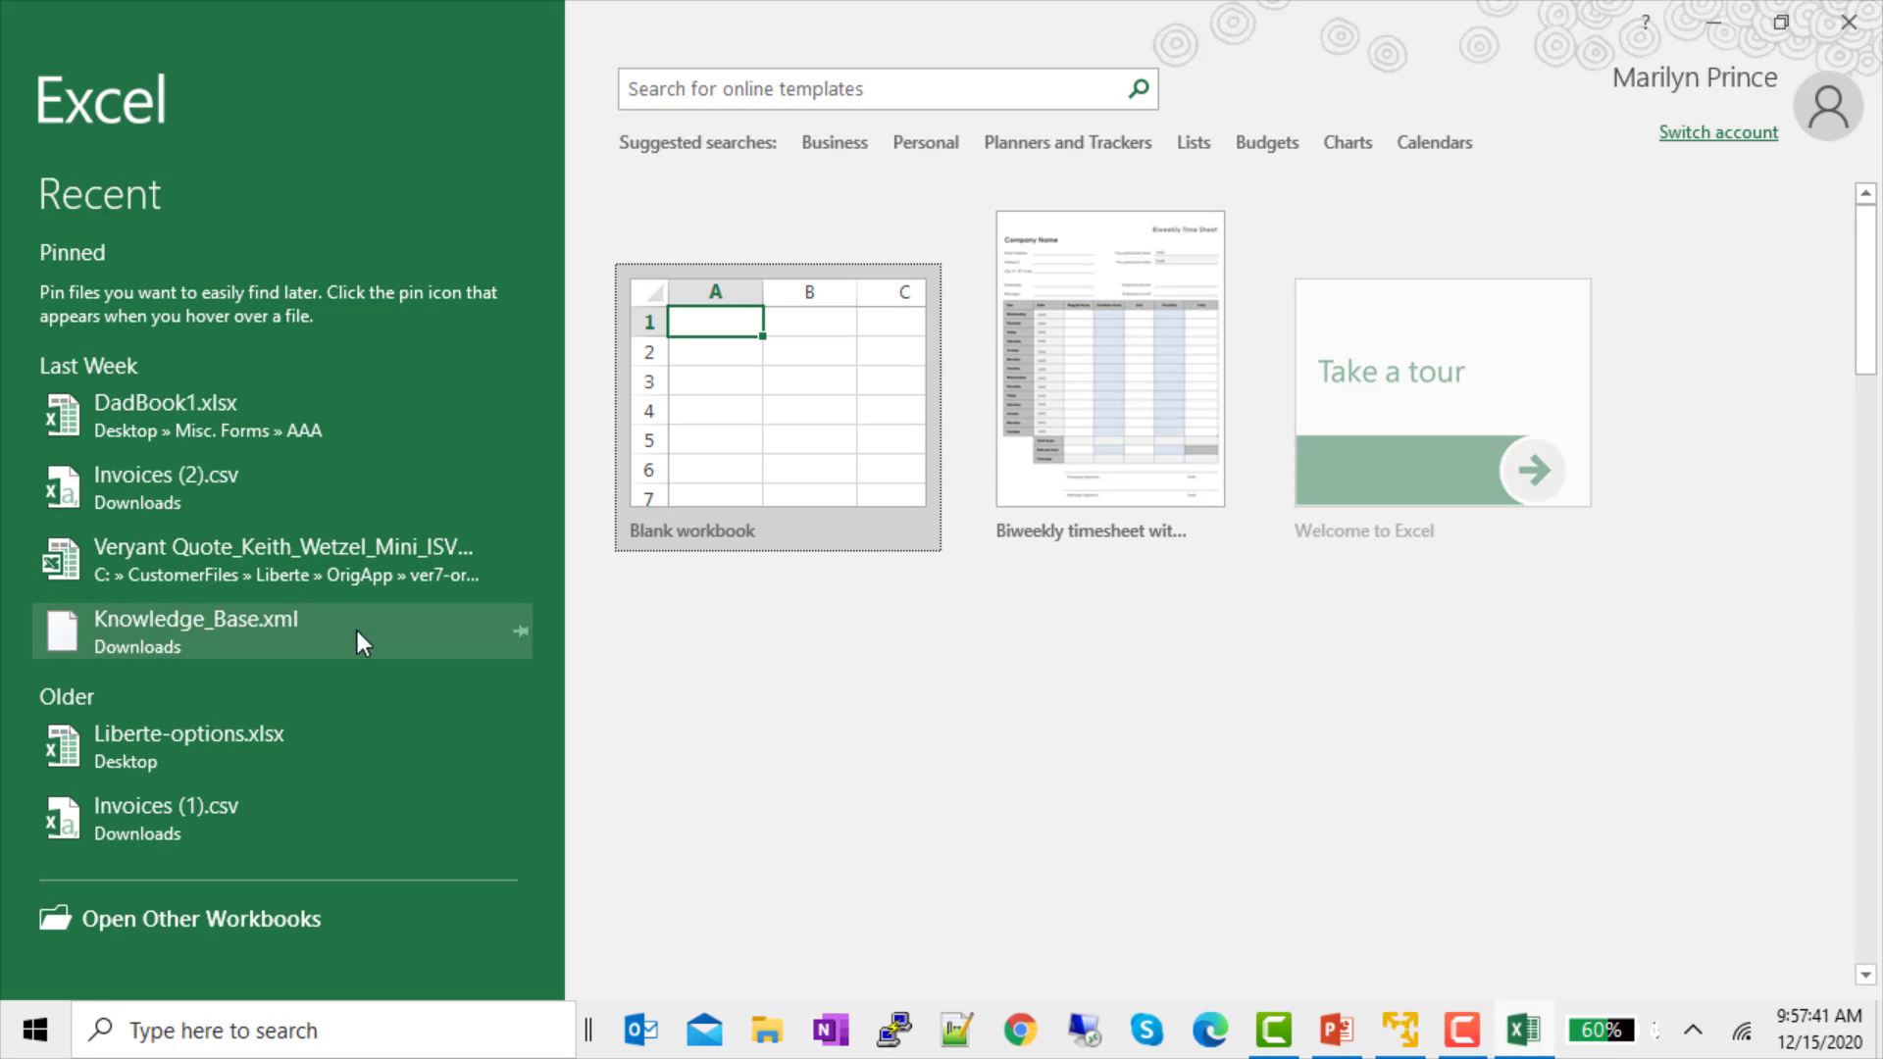
left_click(779, 414)
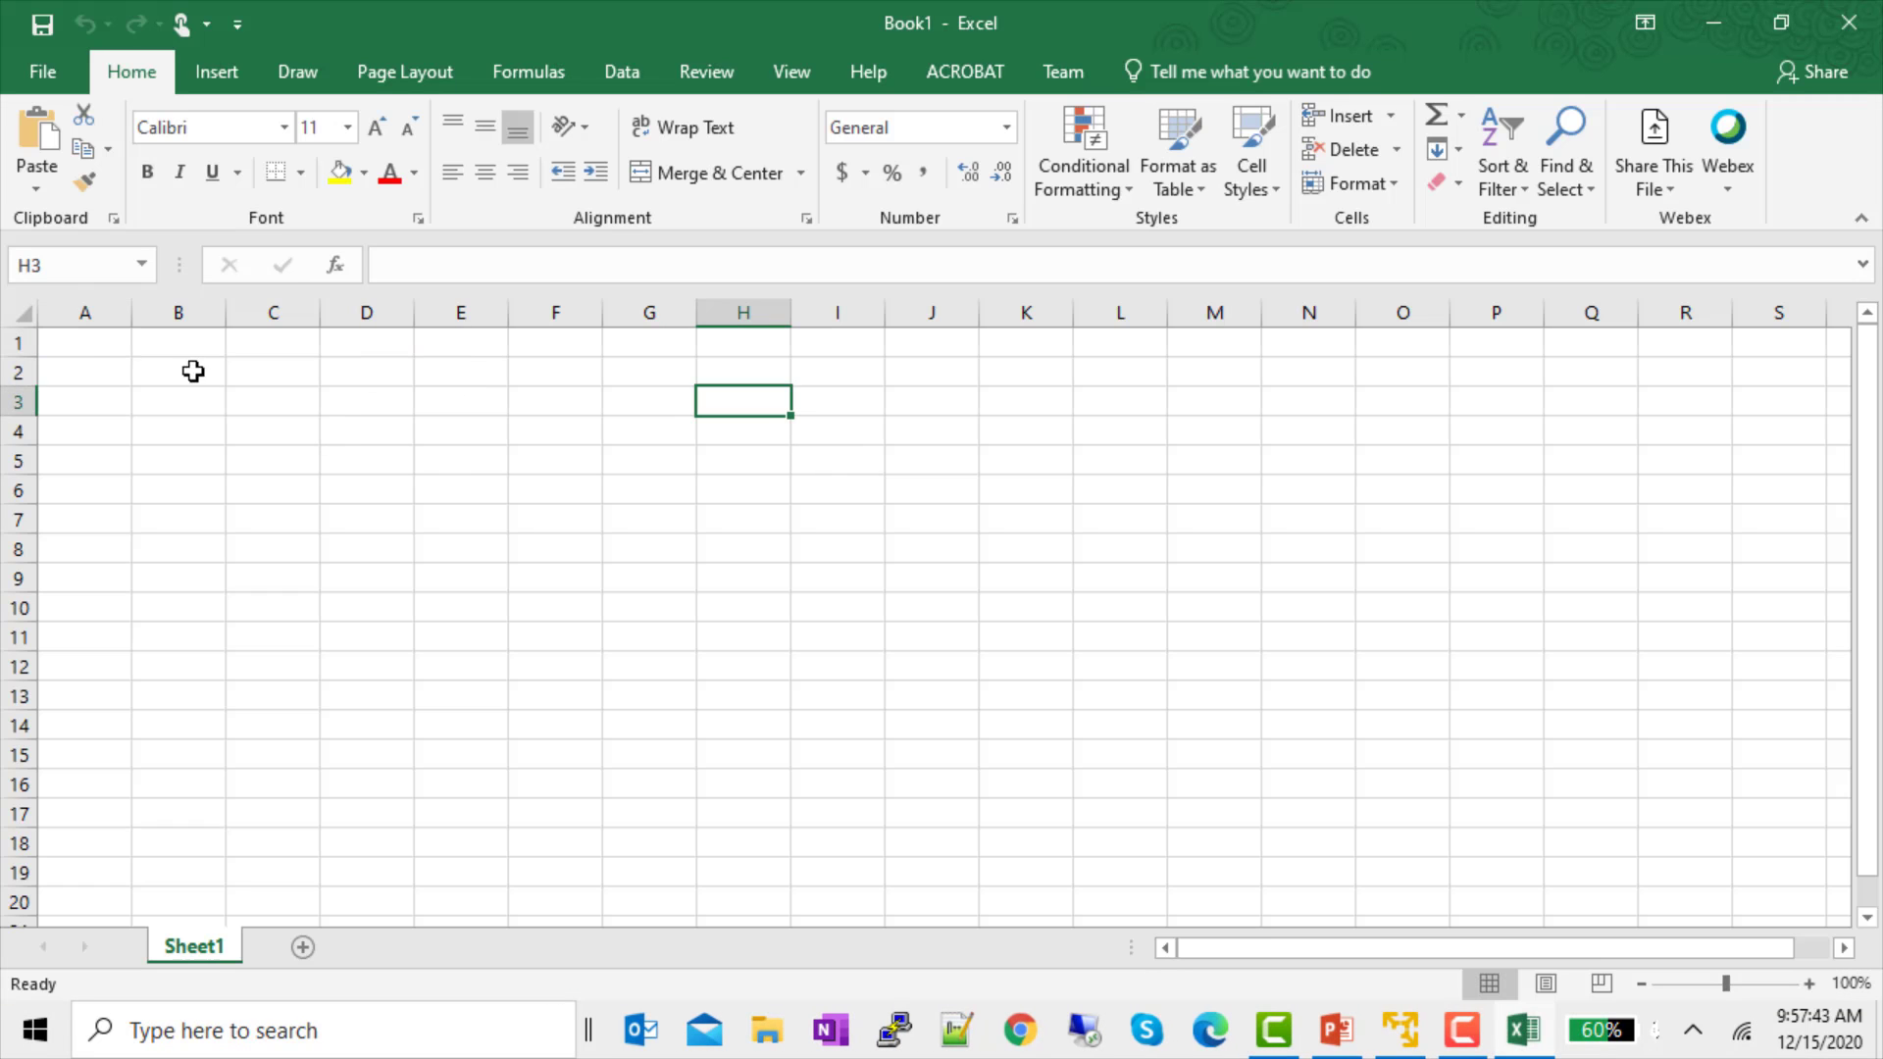
Start a Get Data From ODBC import and choose the iscobol-data DSN.
left_click(621, 70)
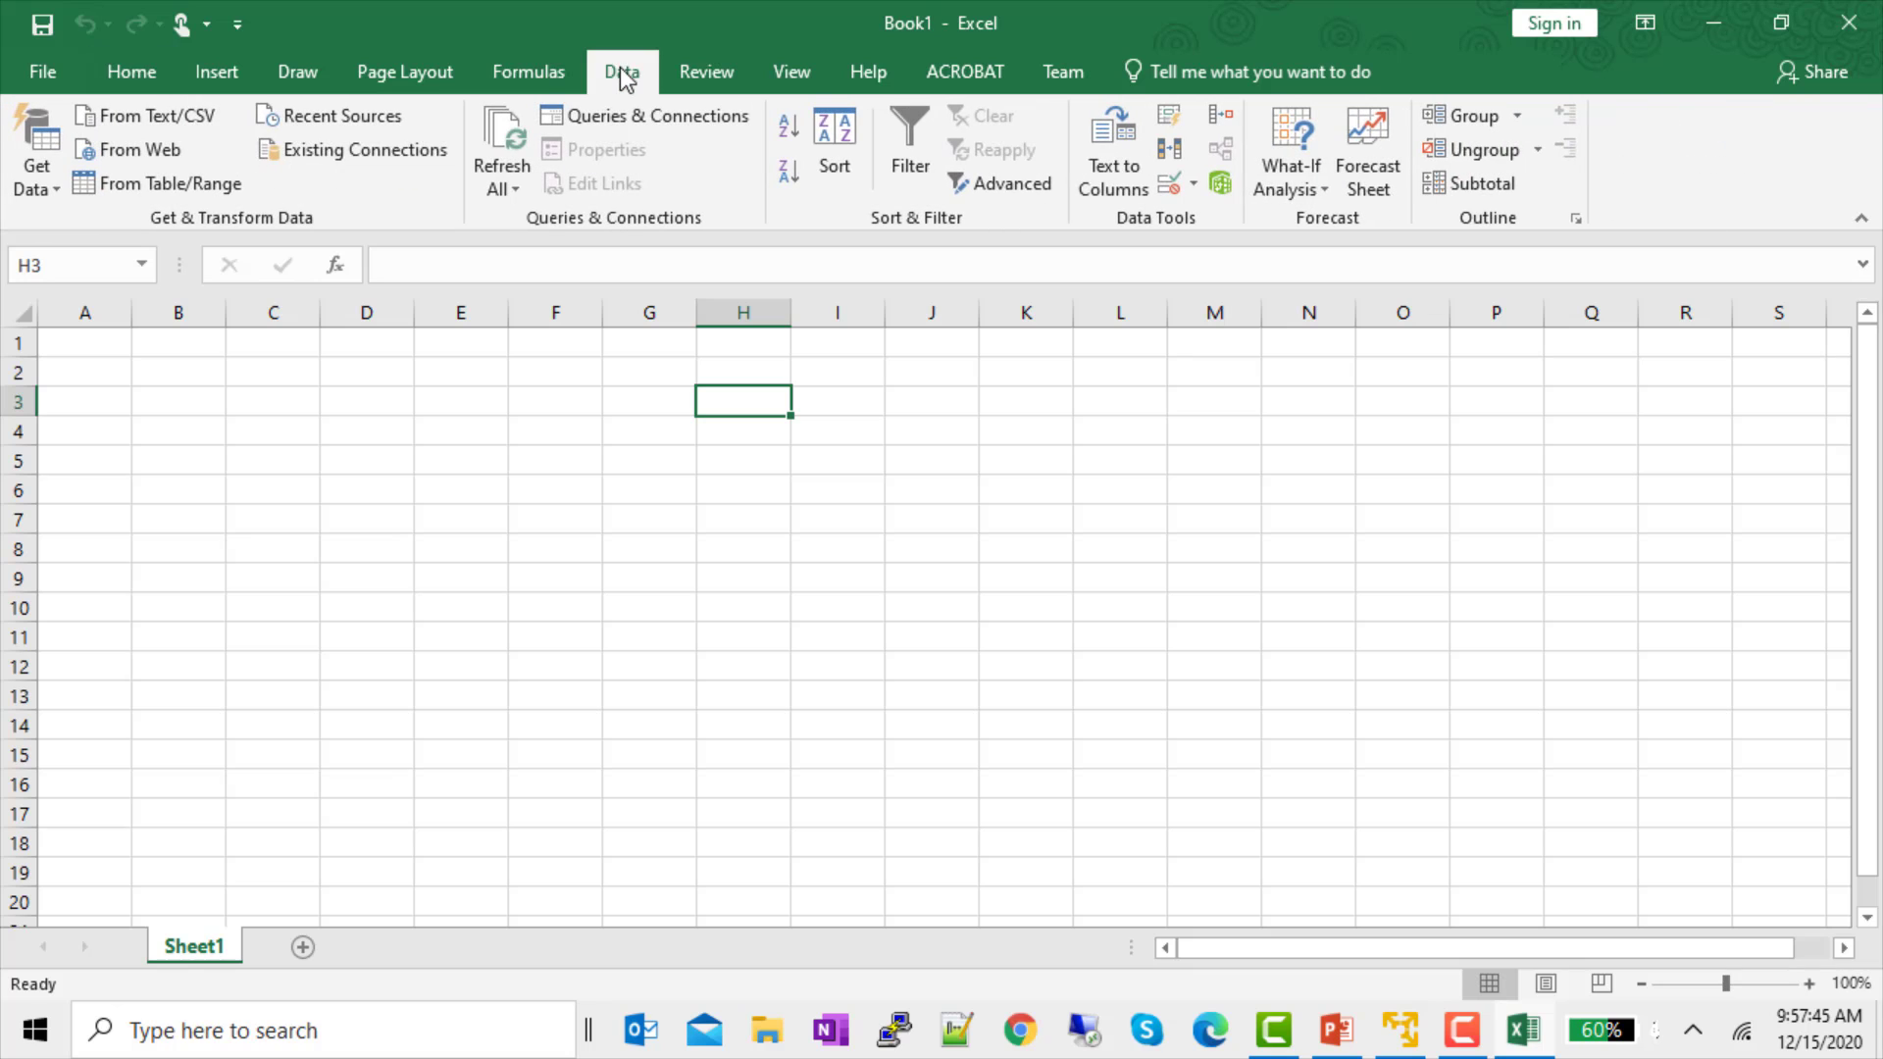
left_click(58, 196)
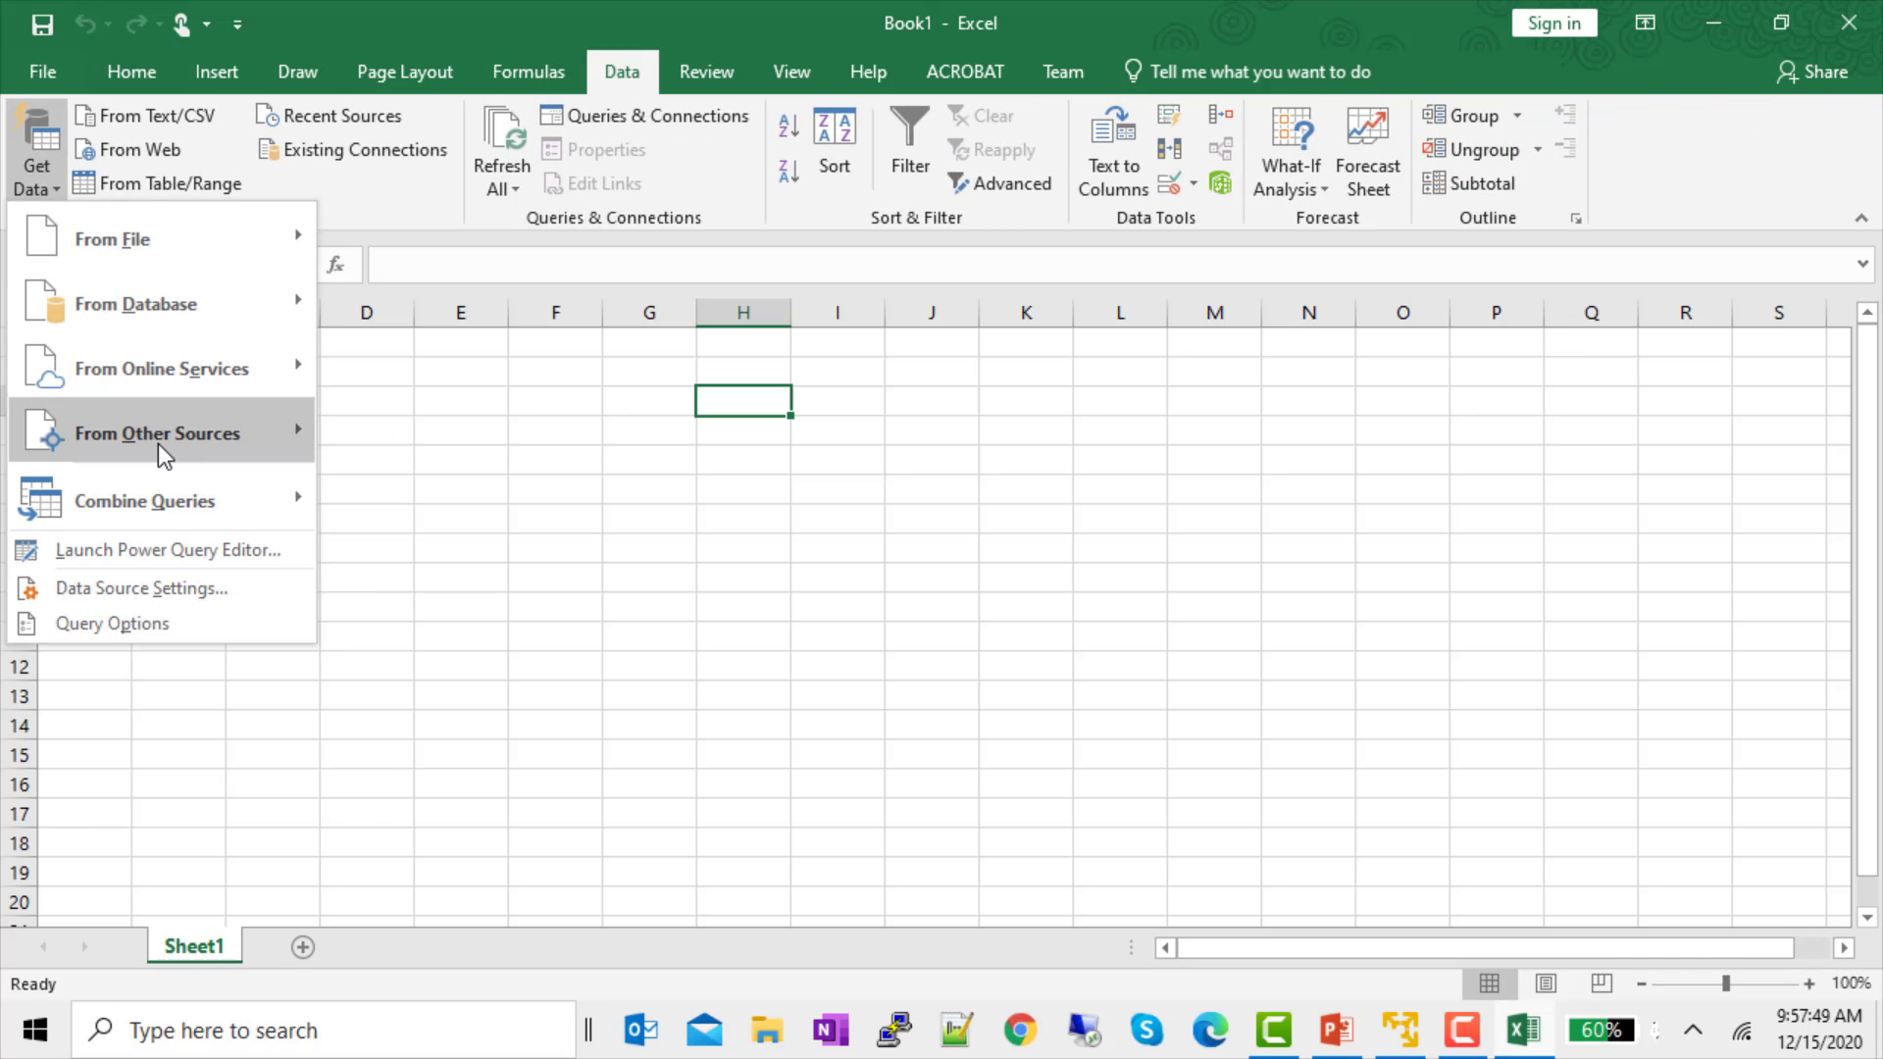
mouse_move(299, 431)
left_click(451, 694)
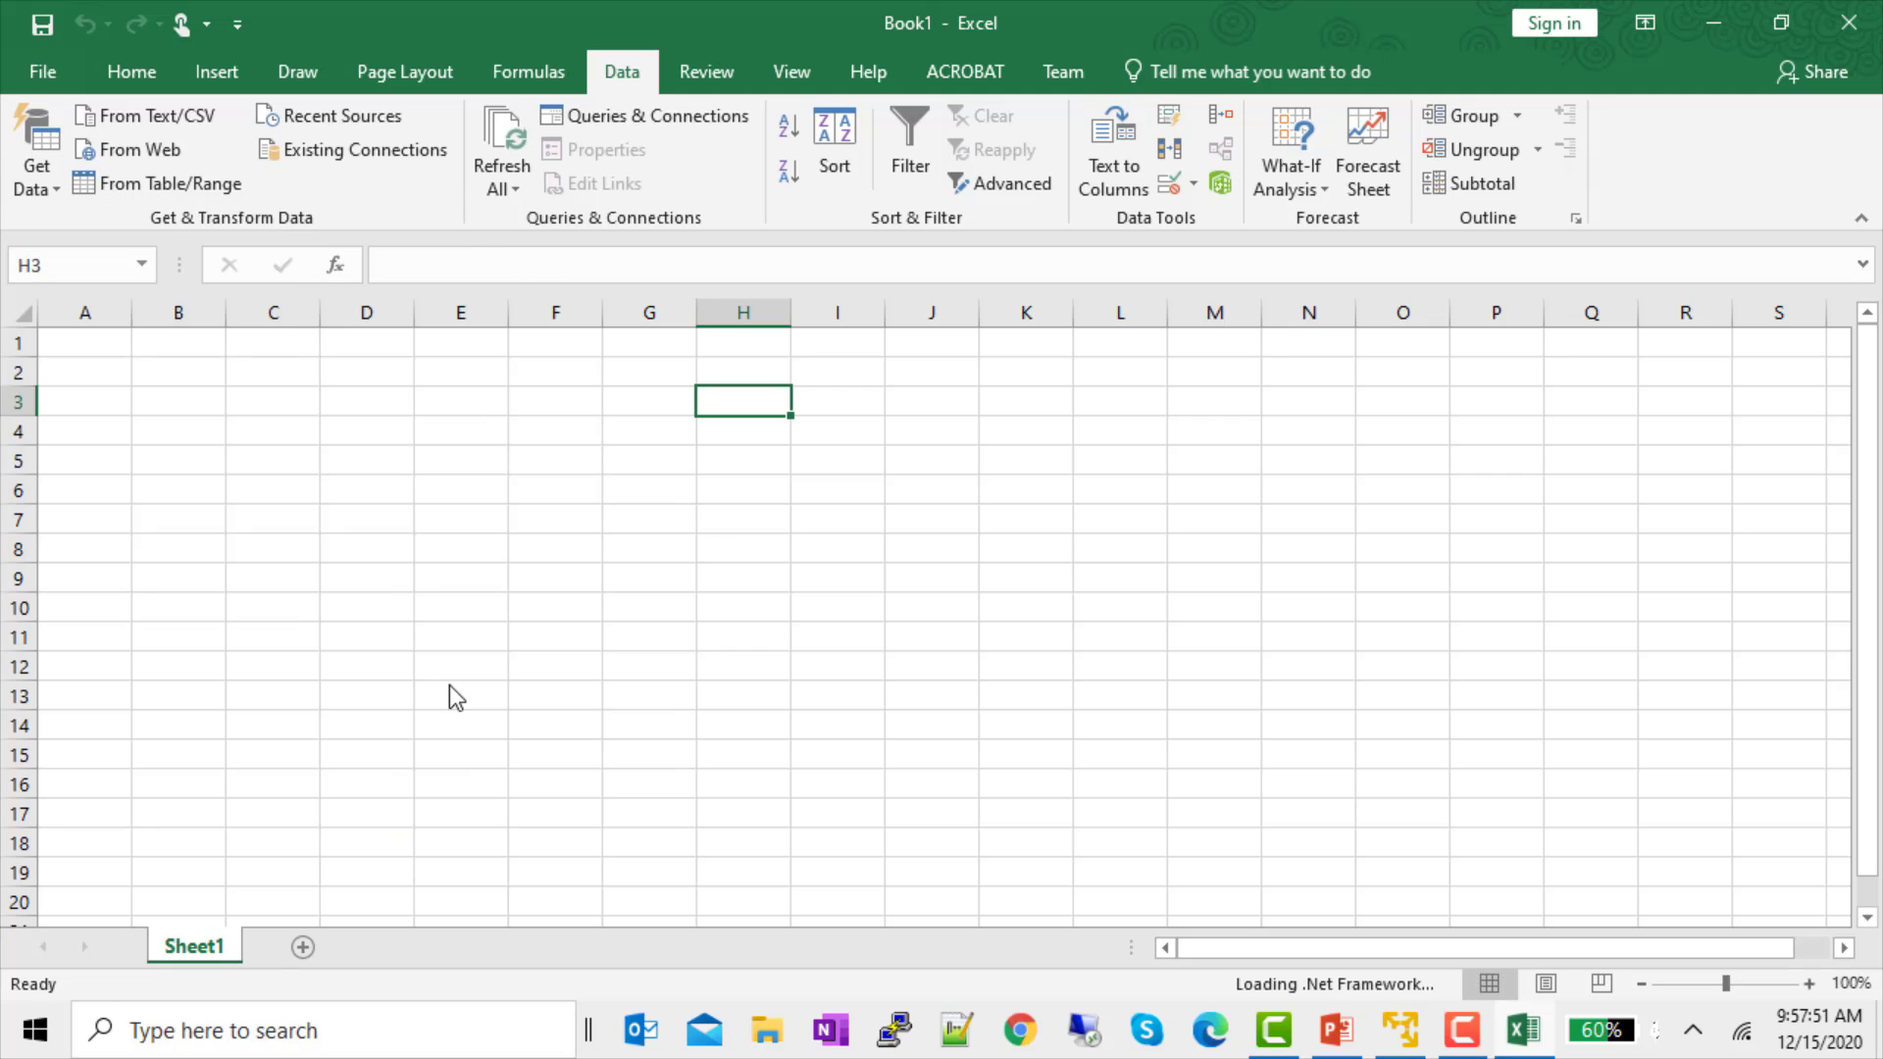
left_click(556, 475)
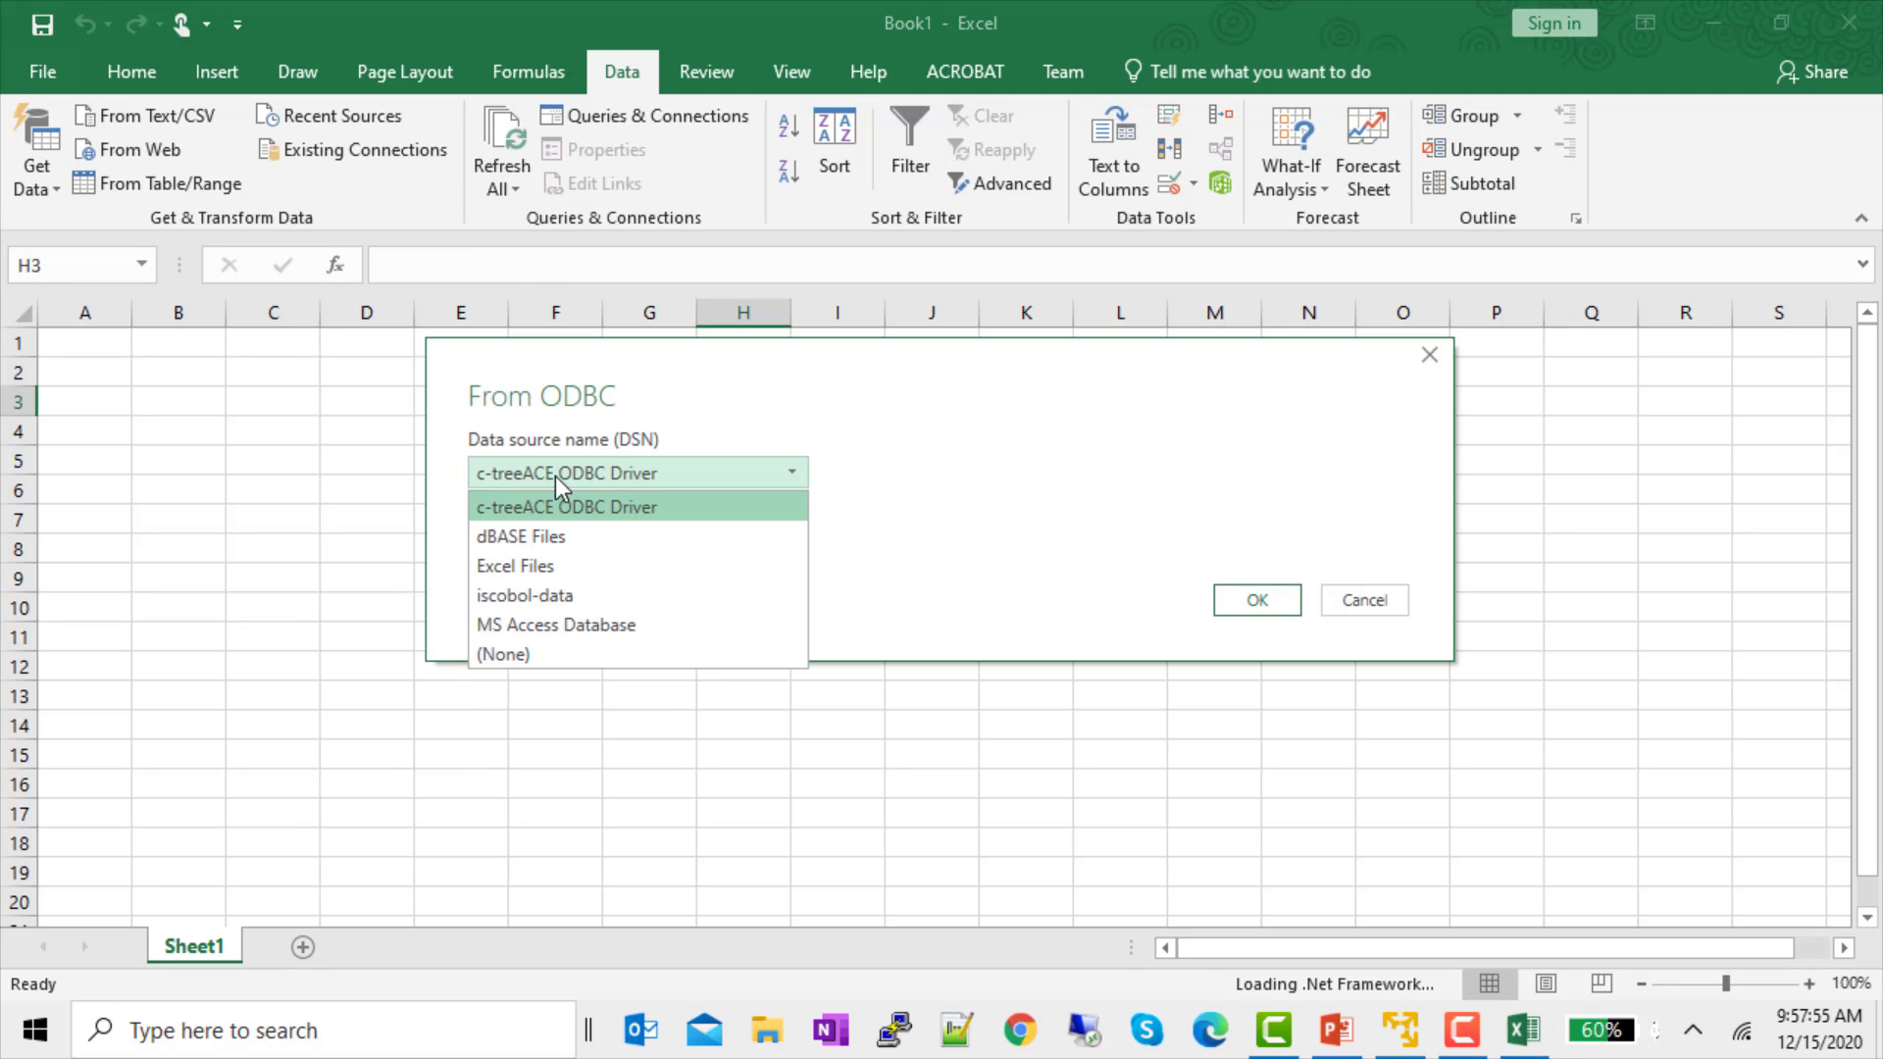
left_click(527, 596)
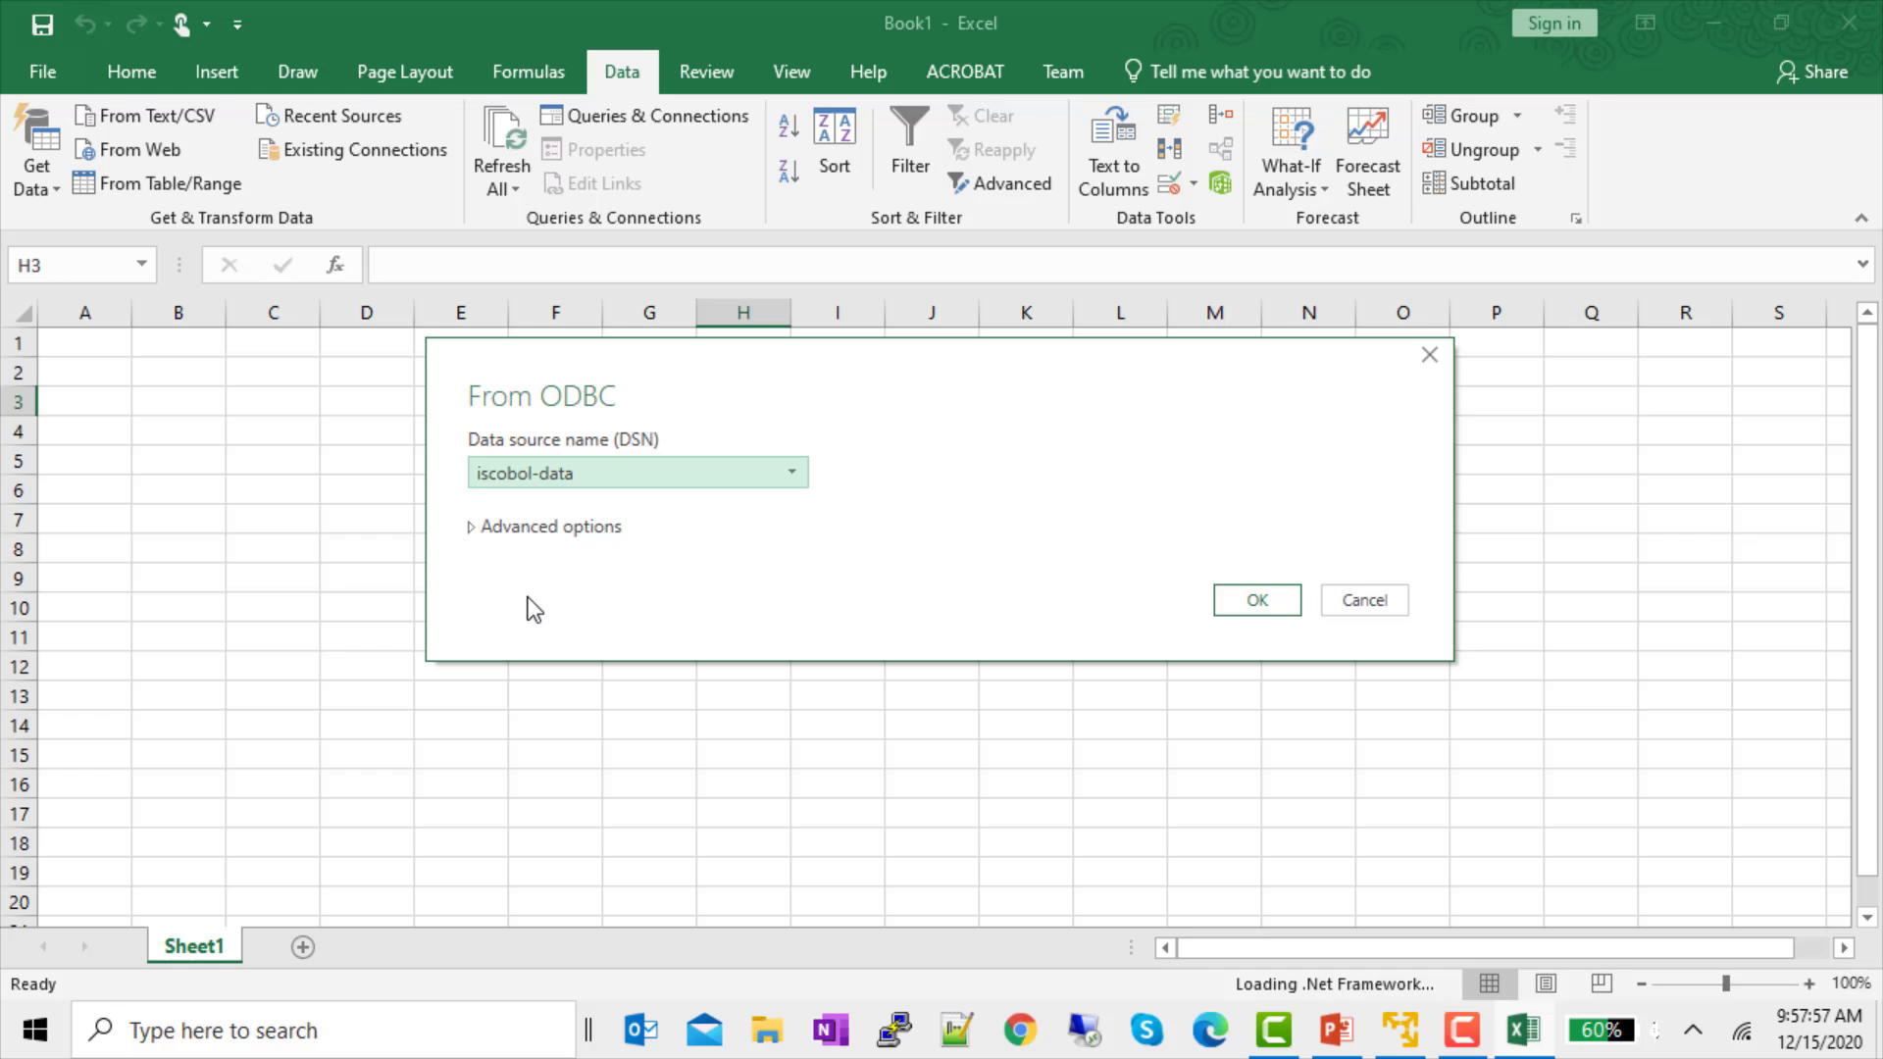
Load the PRODUCT table from the Navigator onto a new sheet and scroll through its 20 rows.
left_click(1265, 602)
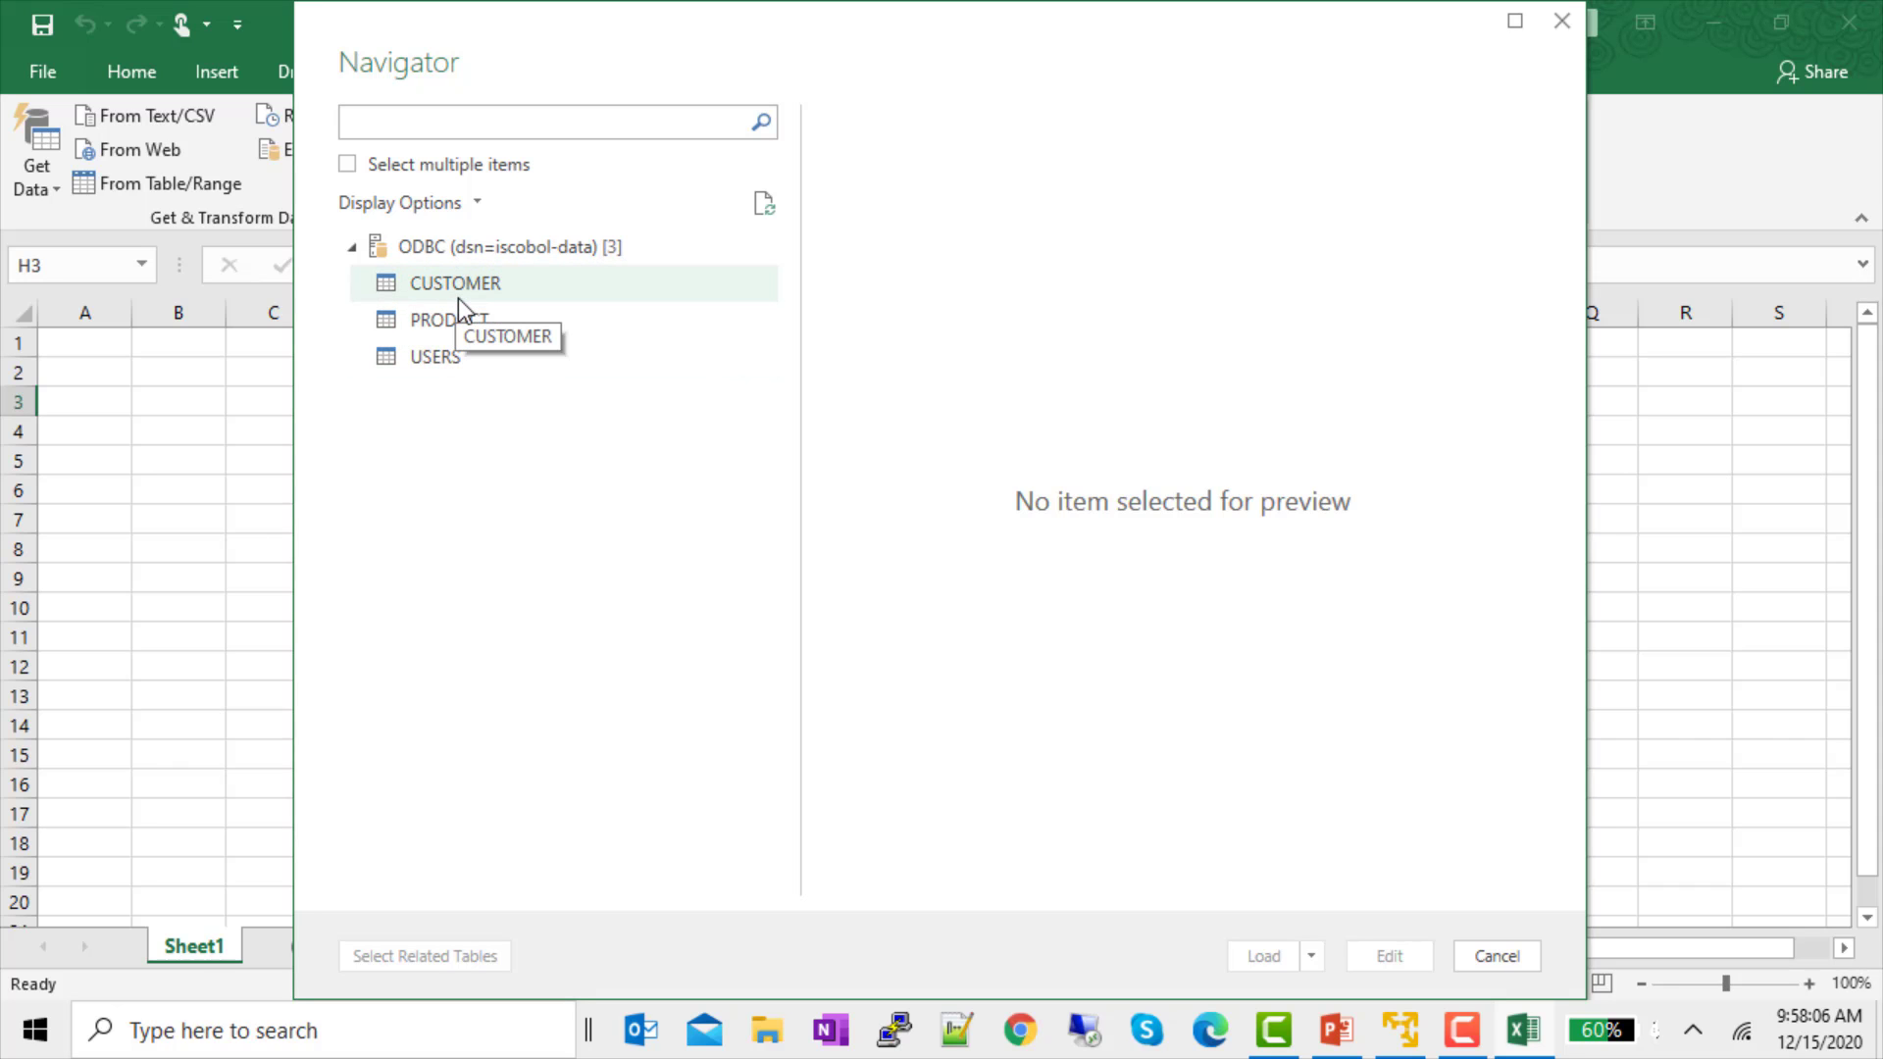
left_click(457, 322)
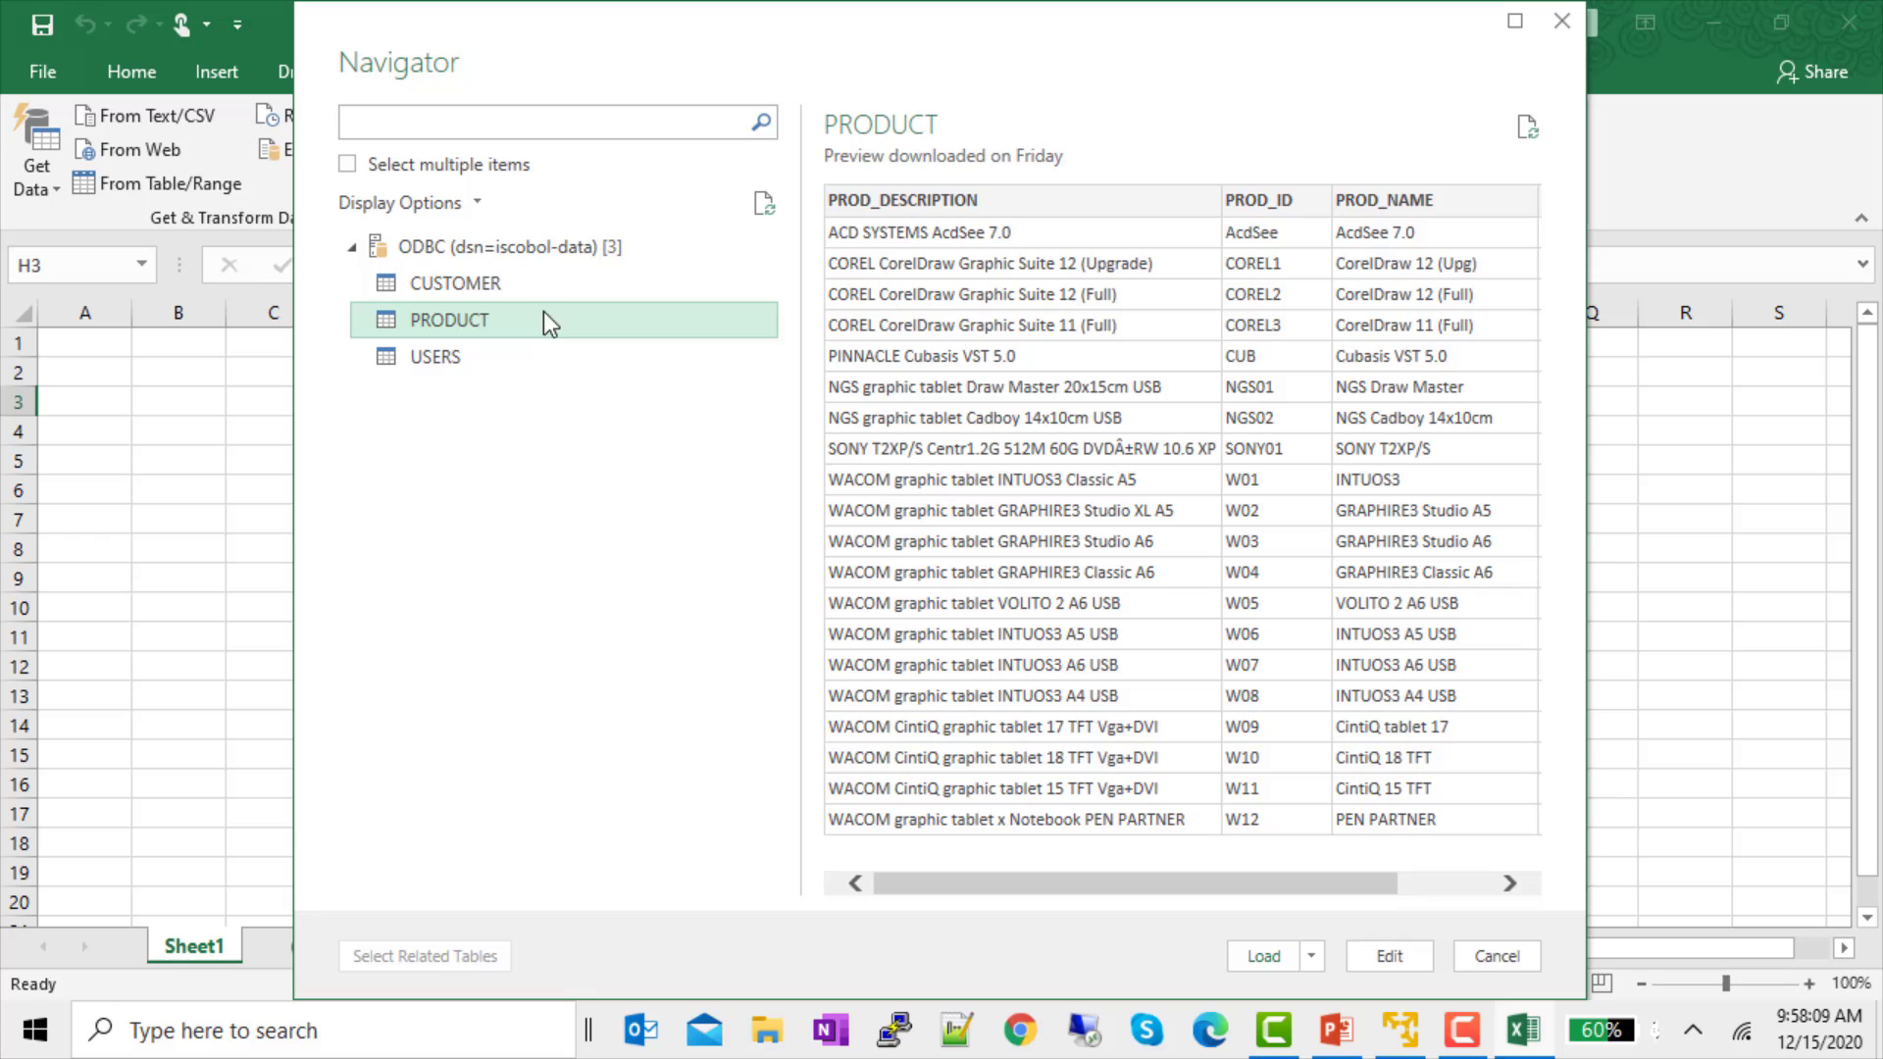
left_click(1264, 957)
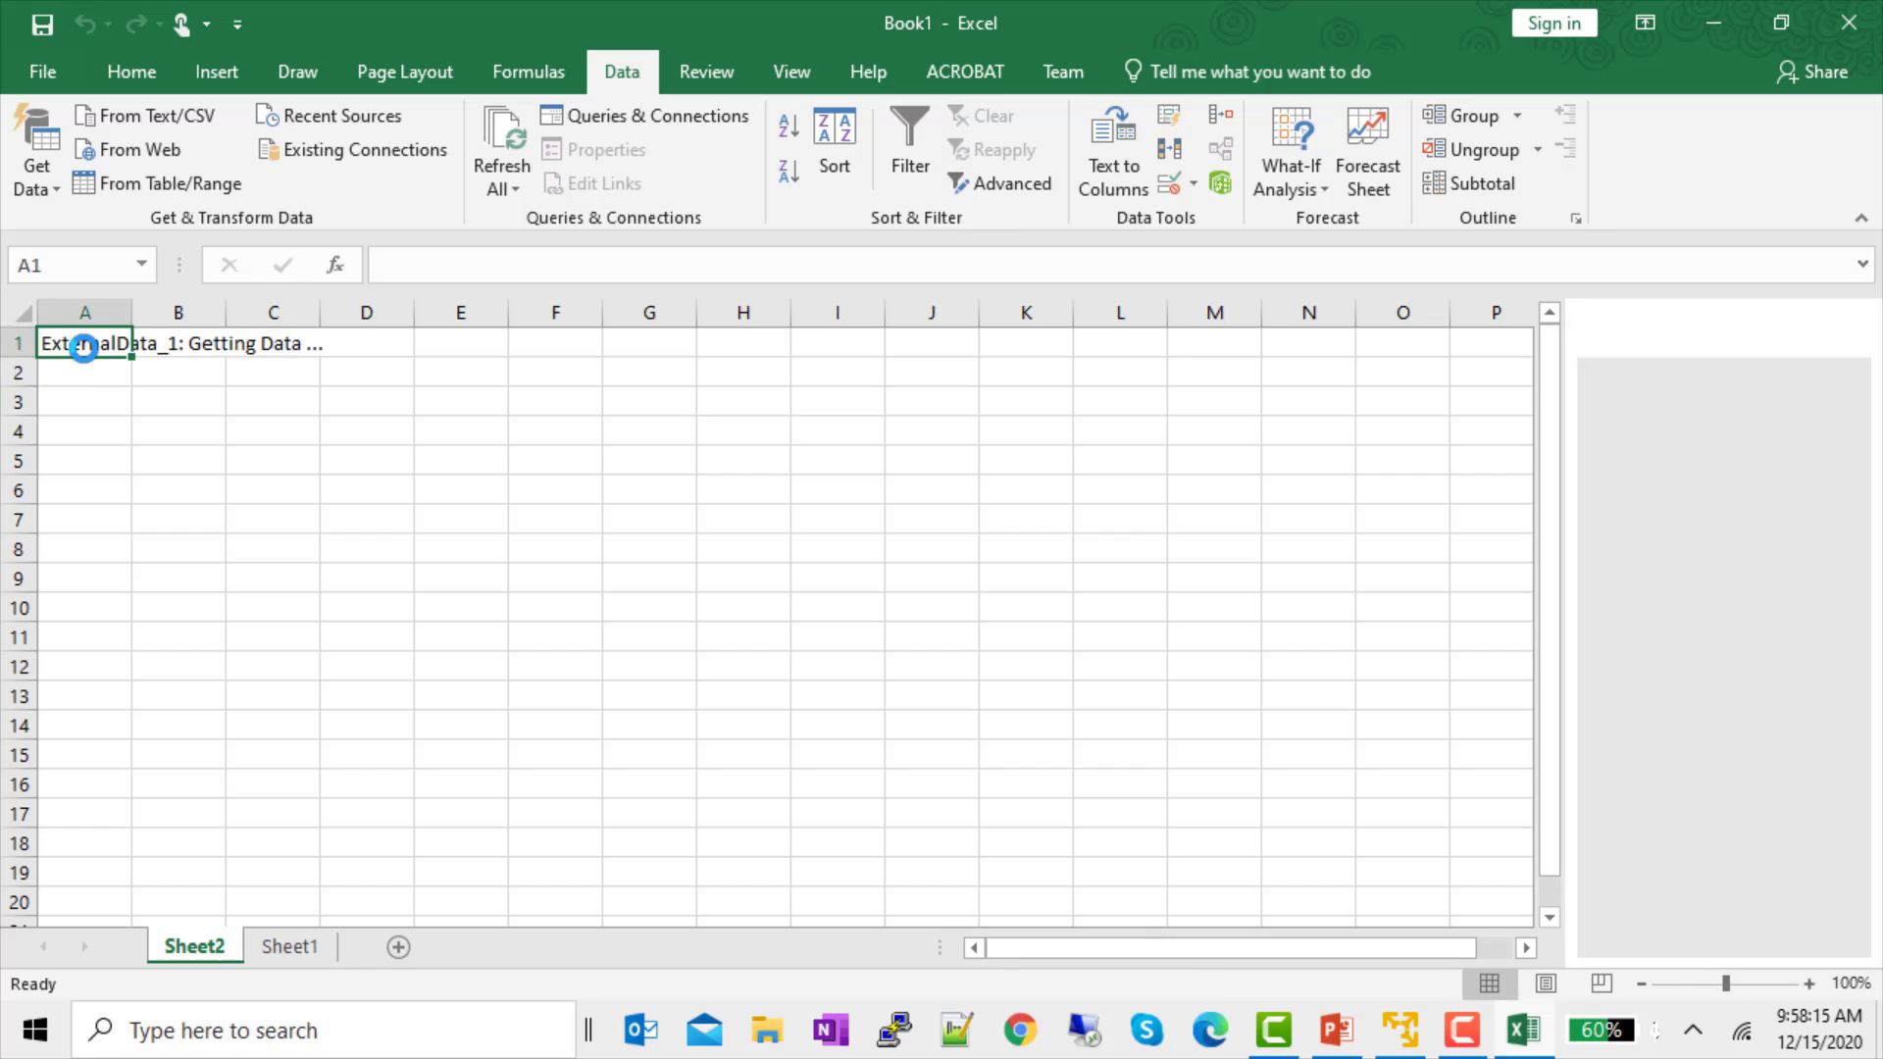
scroll(632, 496, "down", 5)
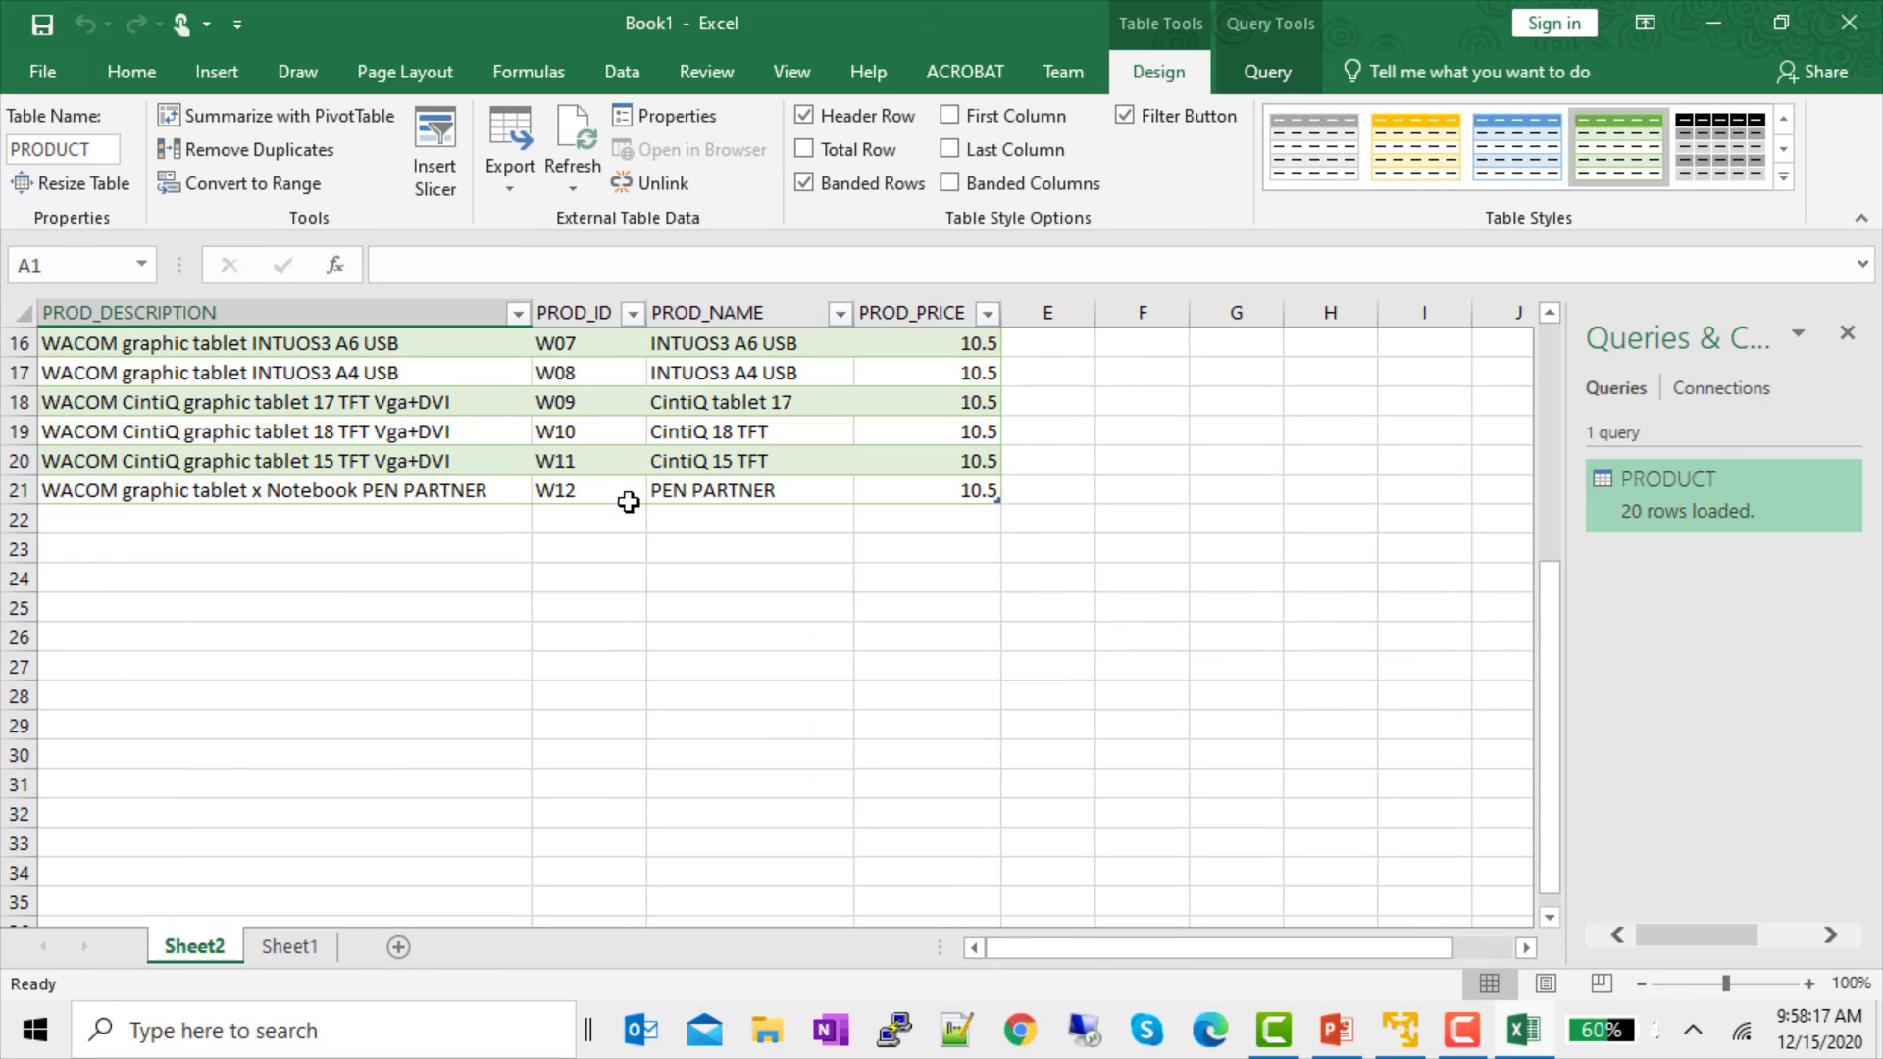
scroll(628, 500, "up", 5)
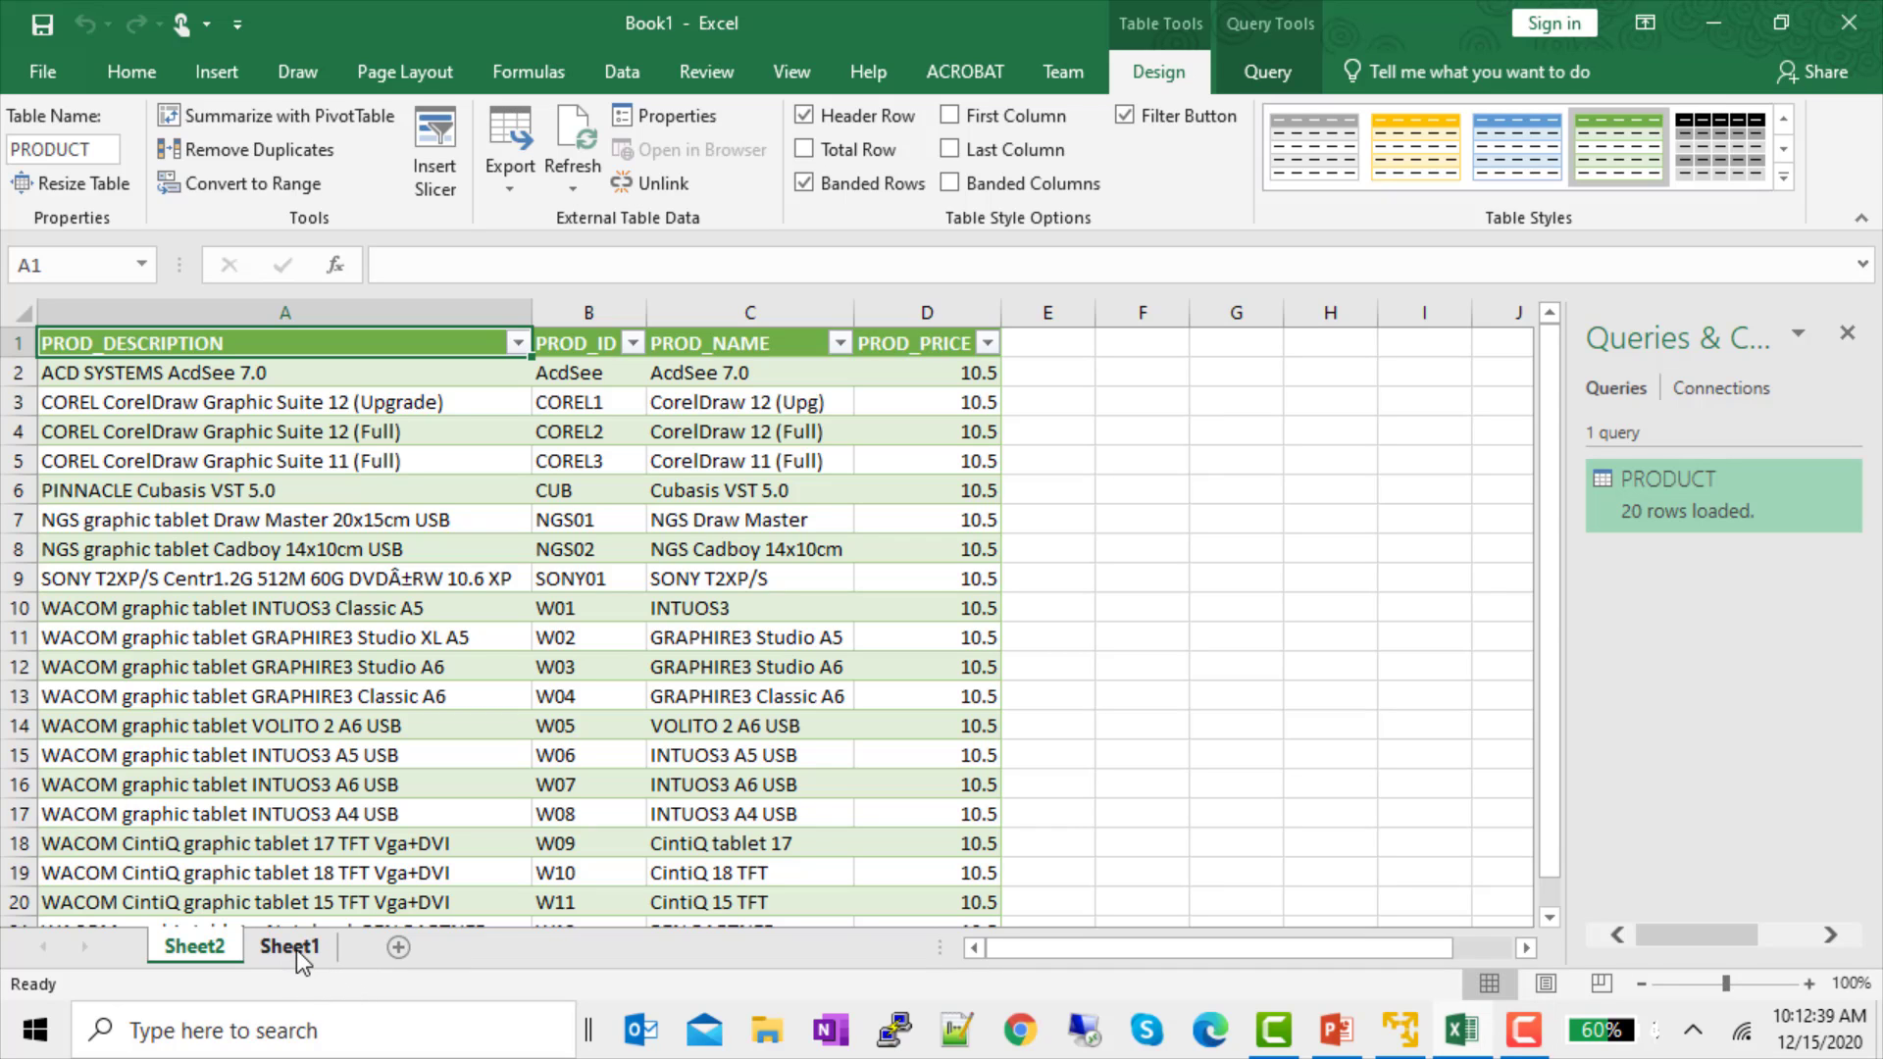
On Sheet1, start a From Microsoft Query import using the iscobol-data data source.
left_click(292, 947)
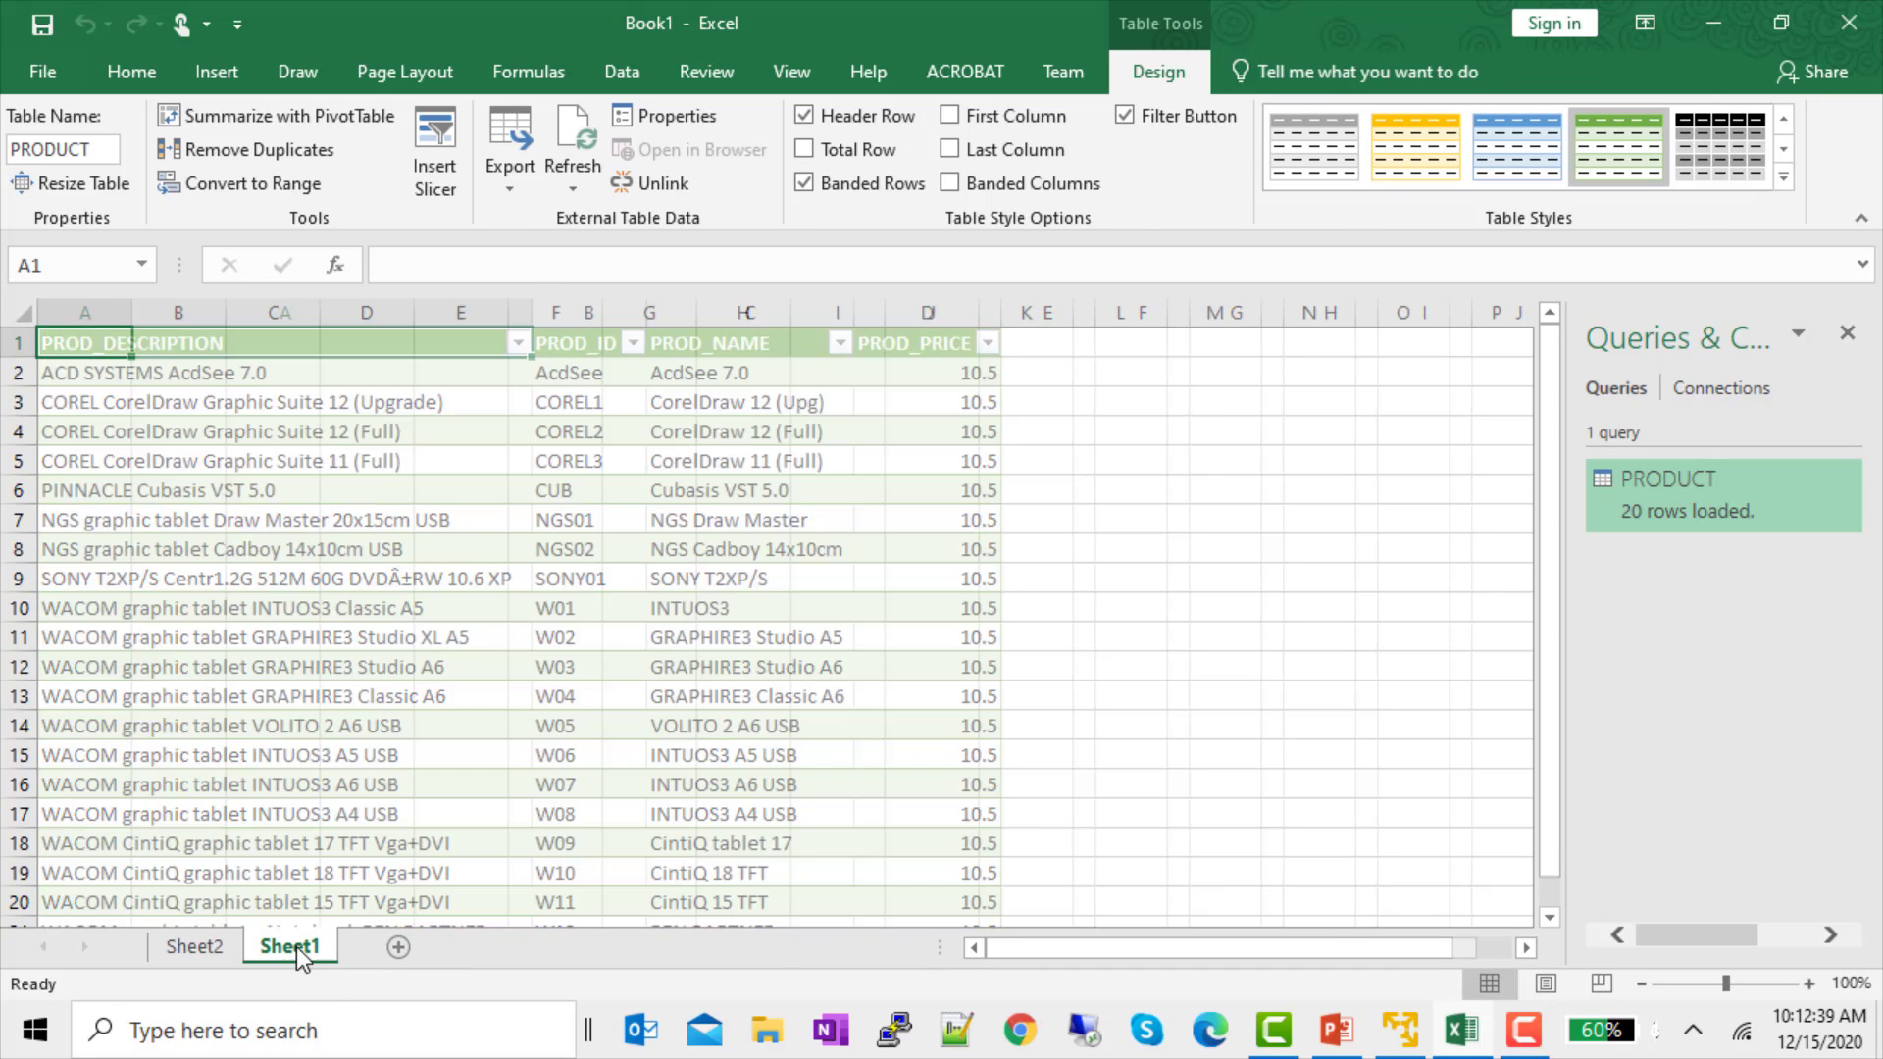
left_click(620, 71)
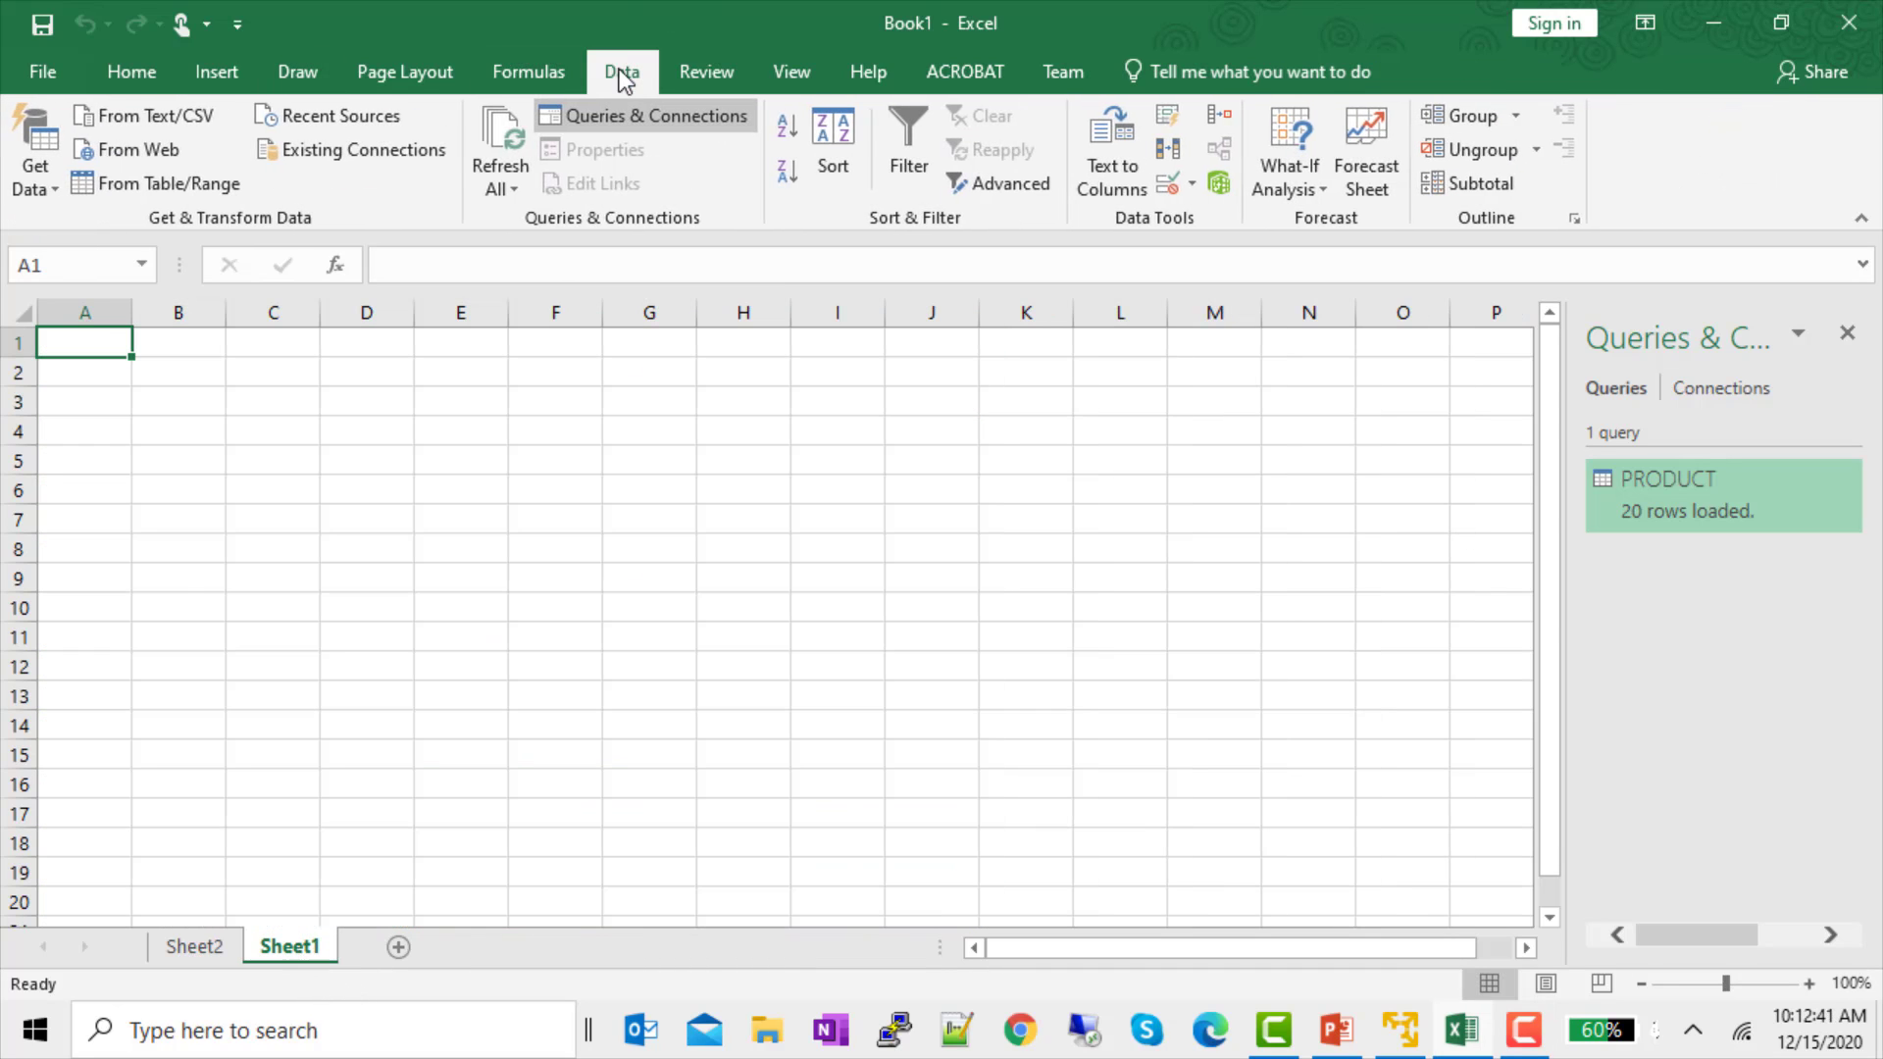
left_click(49, 187)
mouse_move(157, 432)
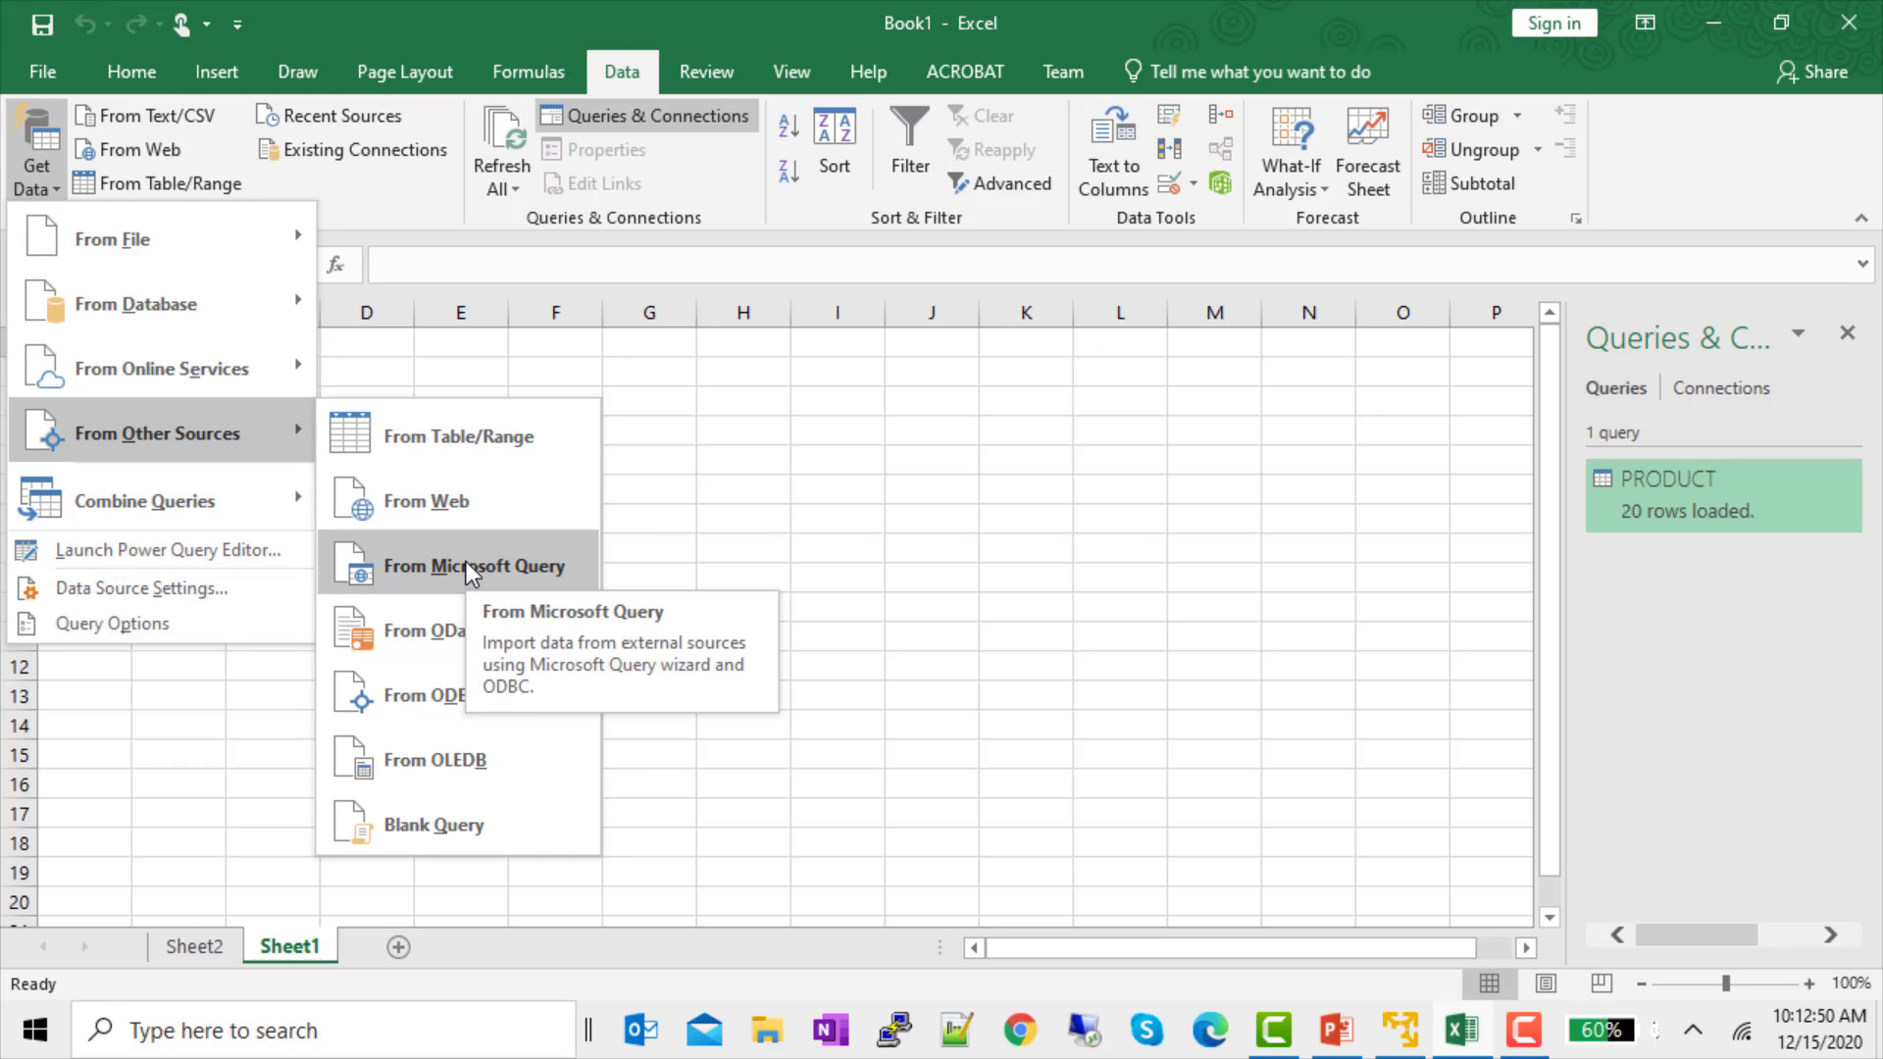
left_click(467, 565)
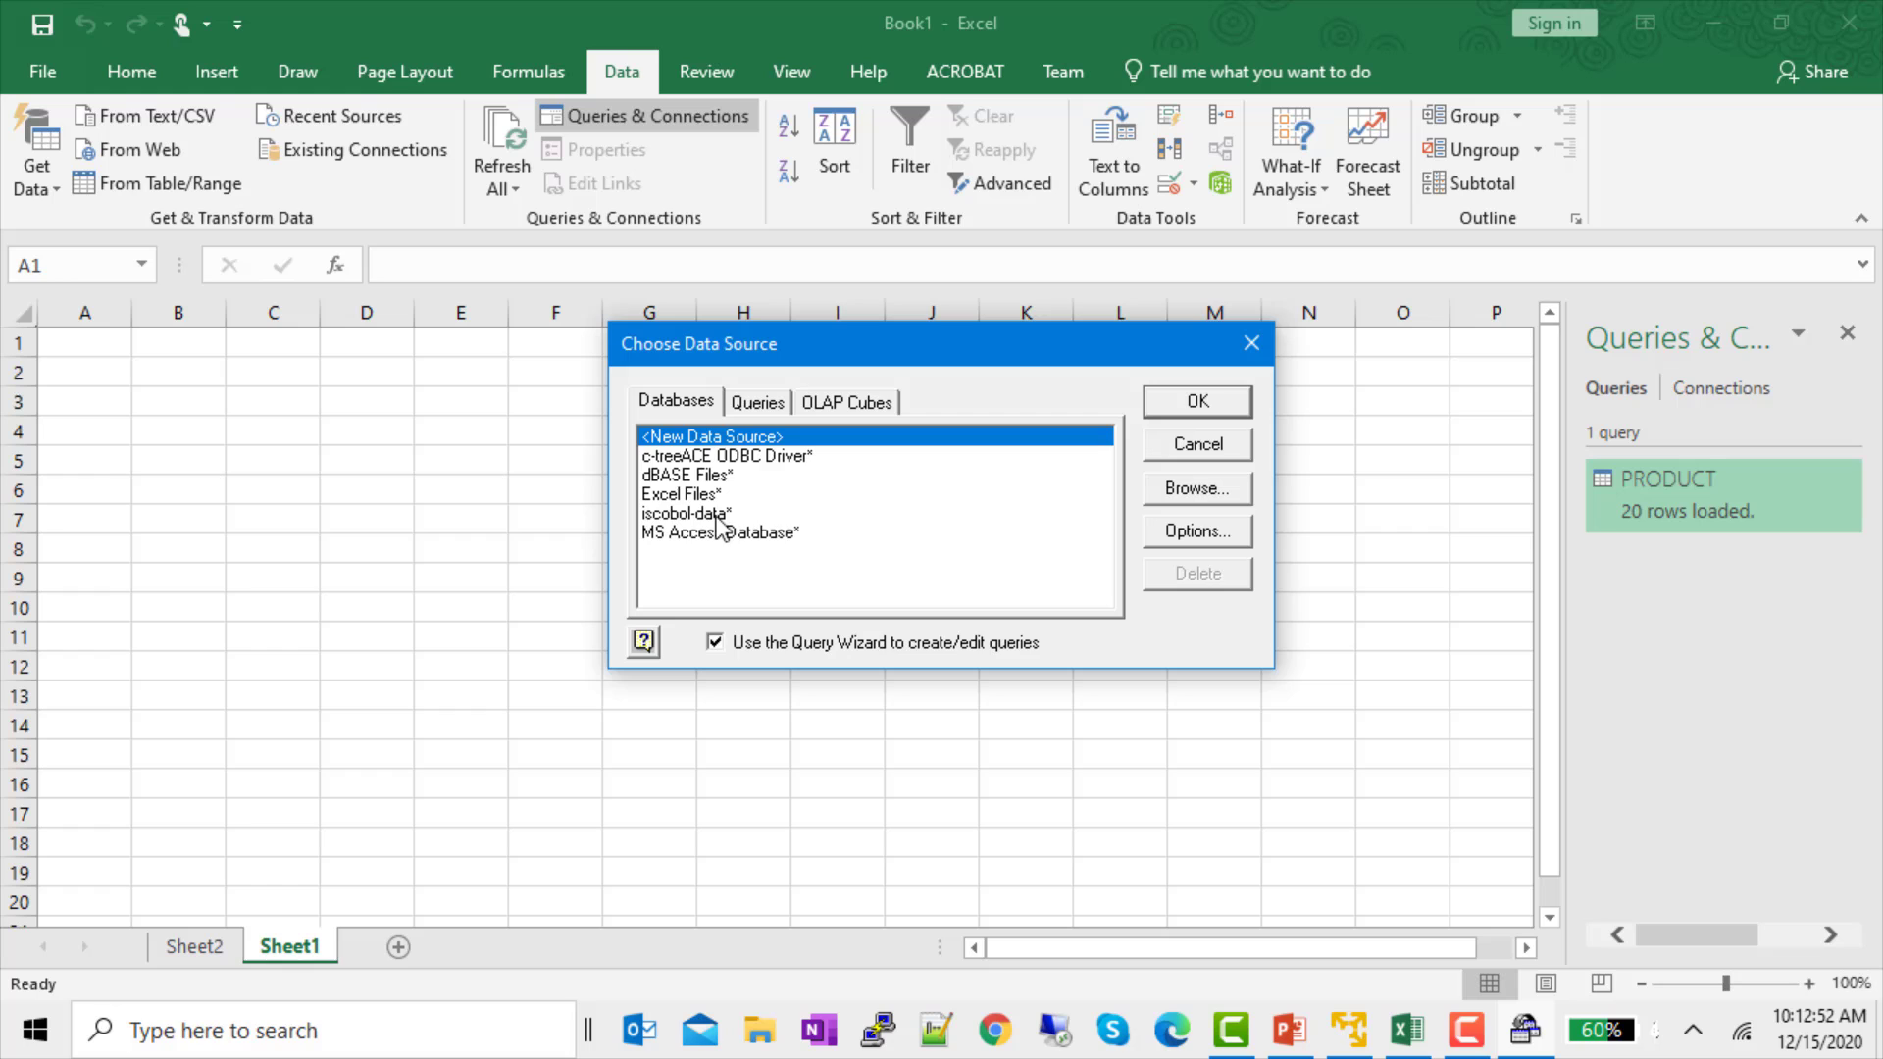
left_click(726, 513)
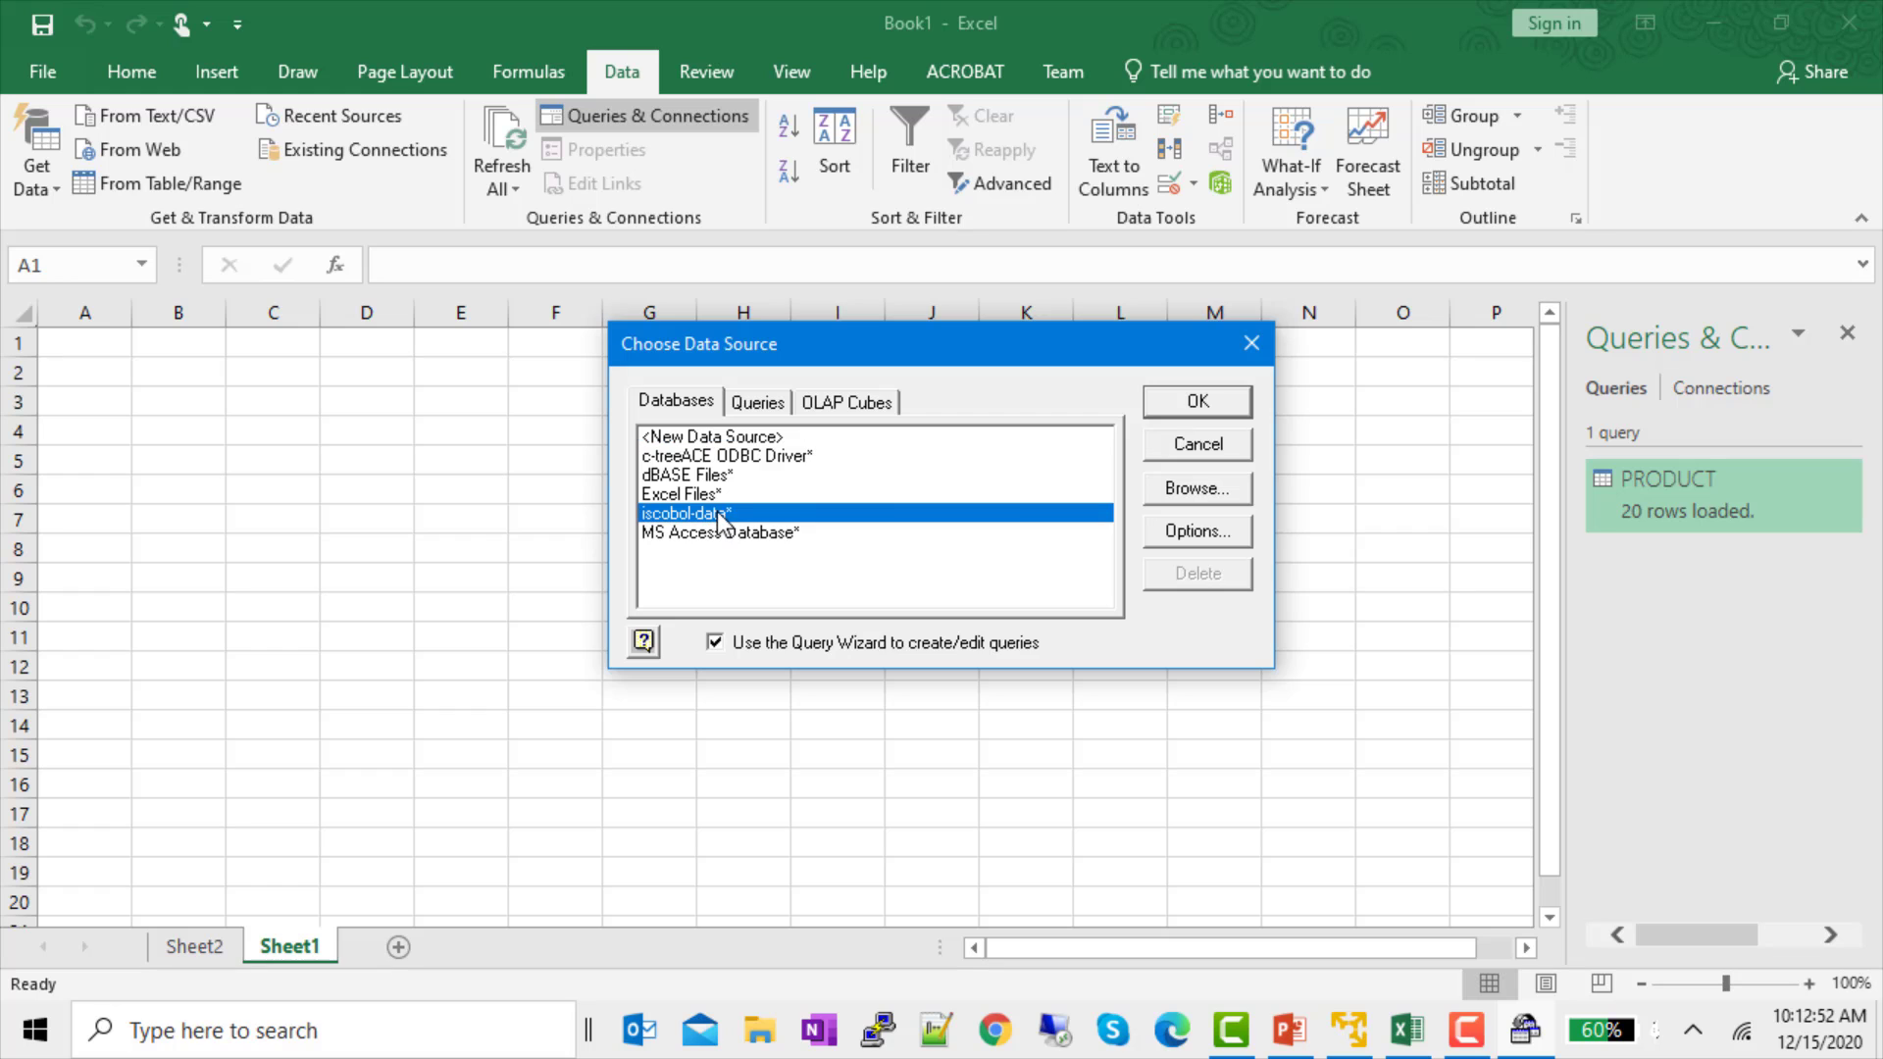
left_click(1195, 402)
Add all PRODUCT columns, skip filtering and sorting, and choose to view data in Microsoft Query.
left_click(830, 398)
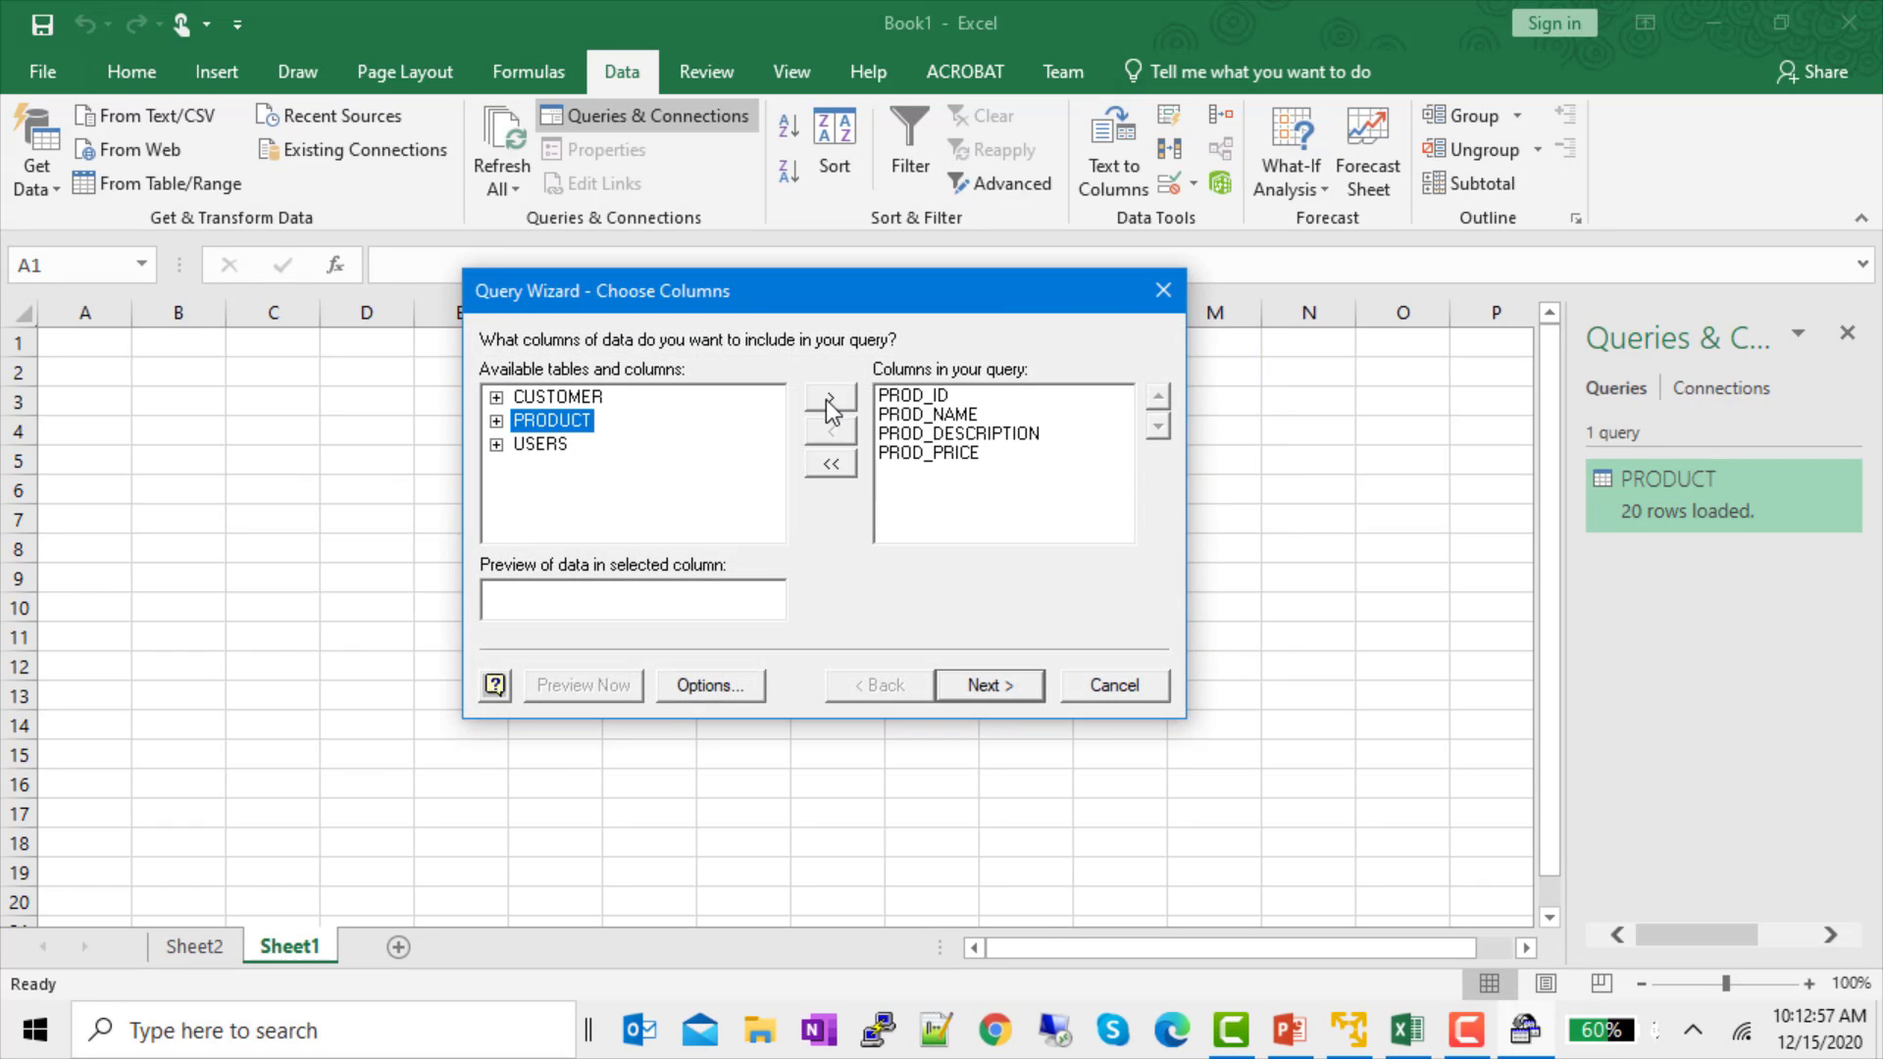
left_click(975, 687)
left_click(975, 686)
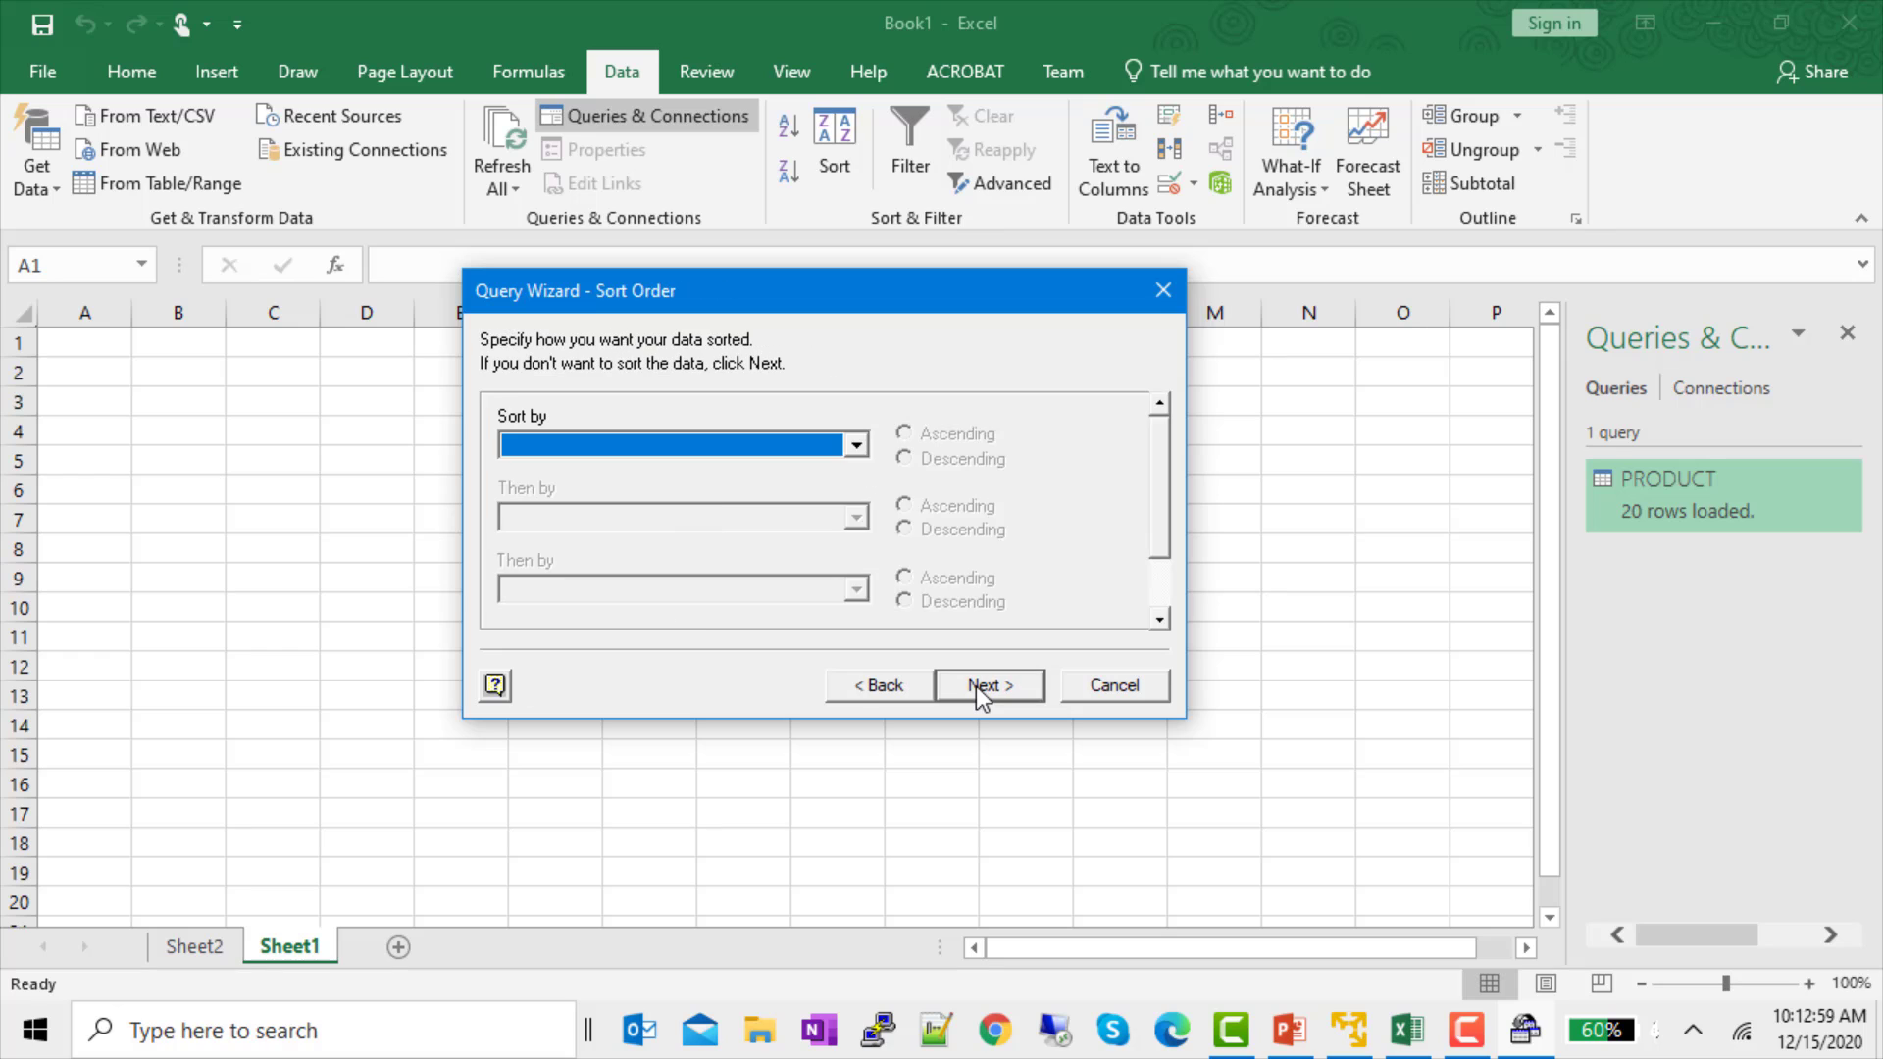
left_click(975, 687)
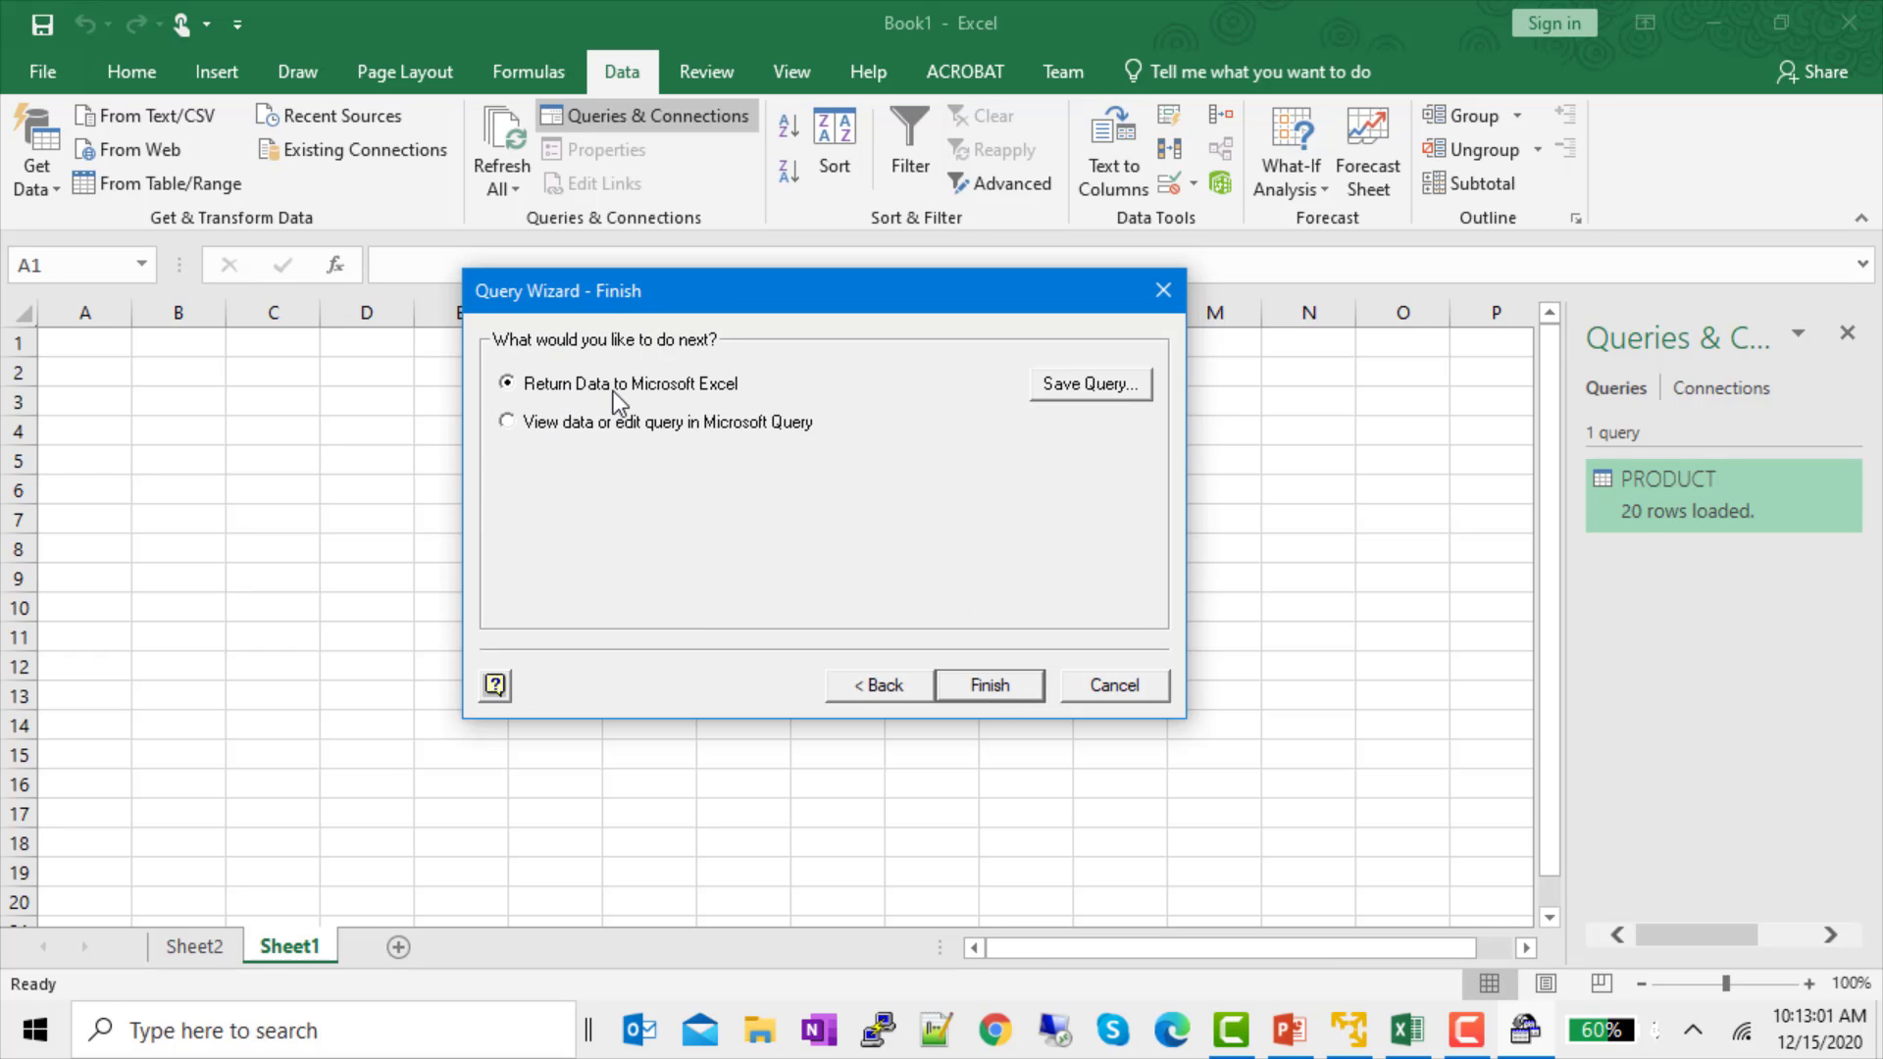
left_click(506, 421)
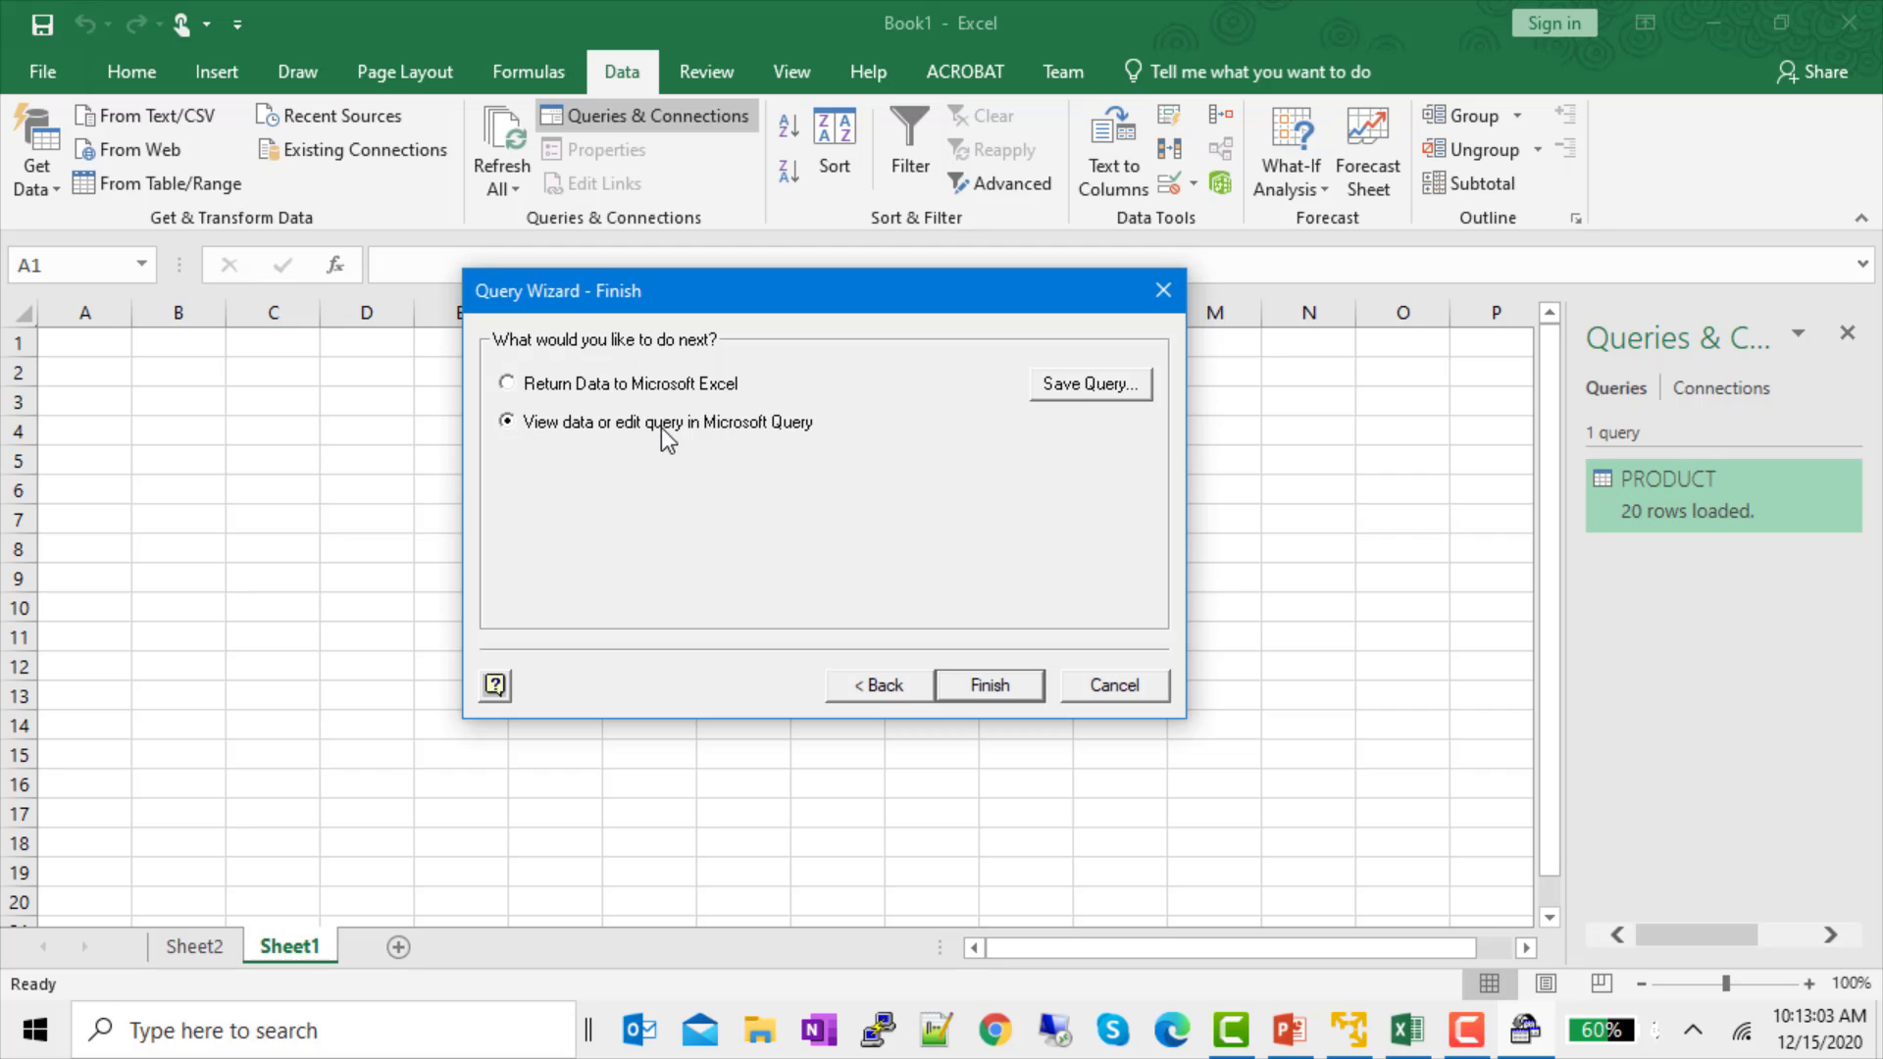
Append 'order by PROD_NAME' to the query's SQL so rows sort by product name.
left_click(994, 691)
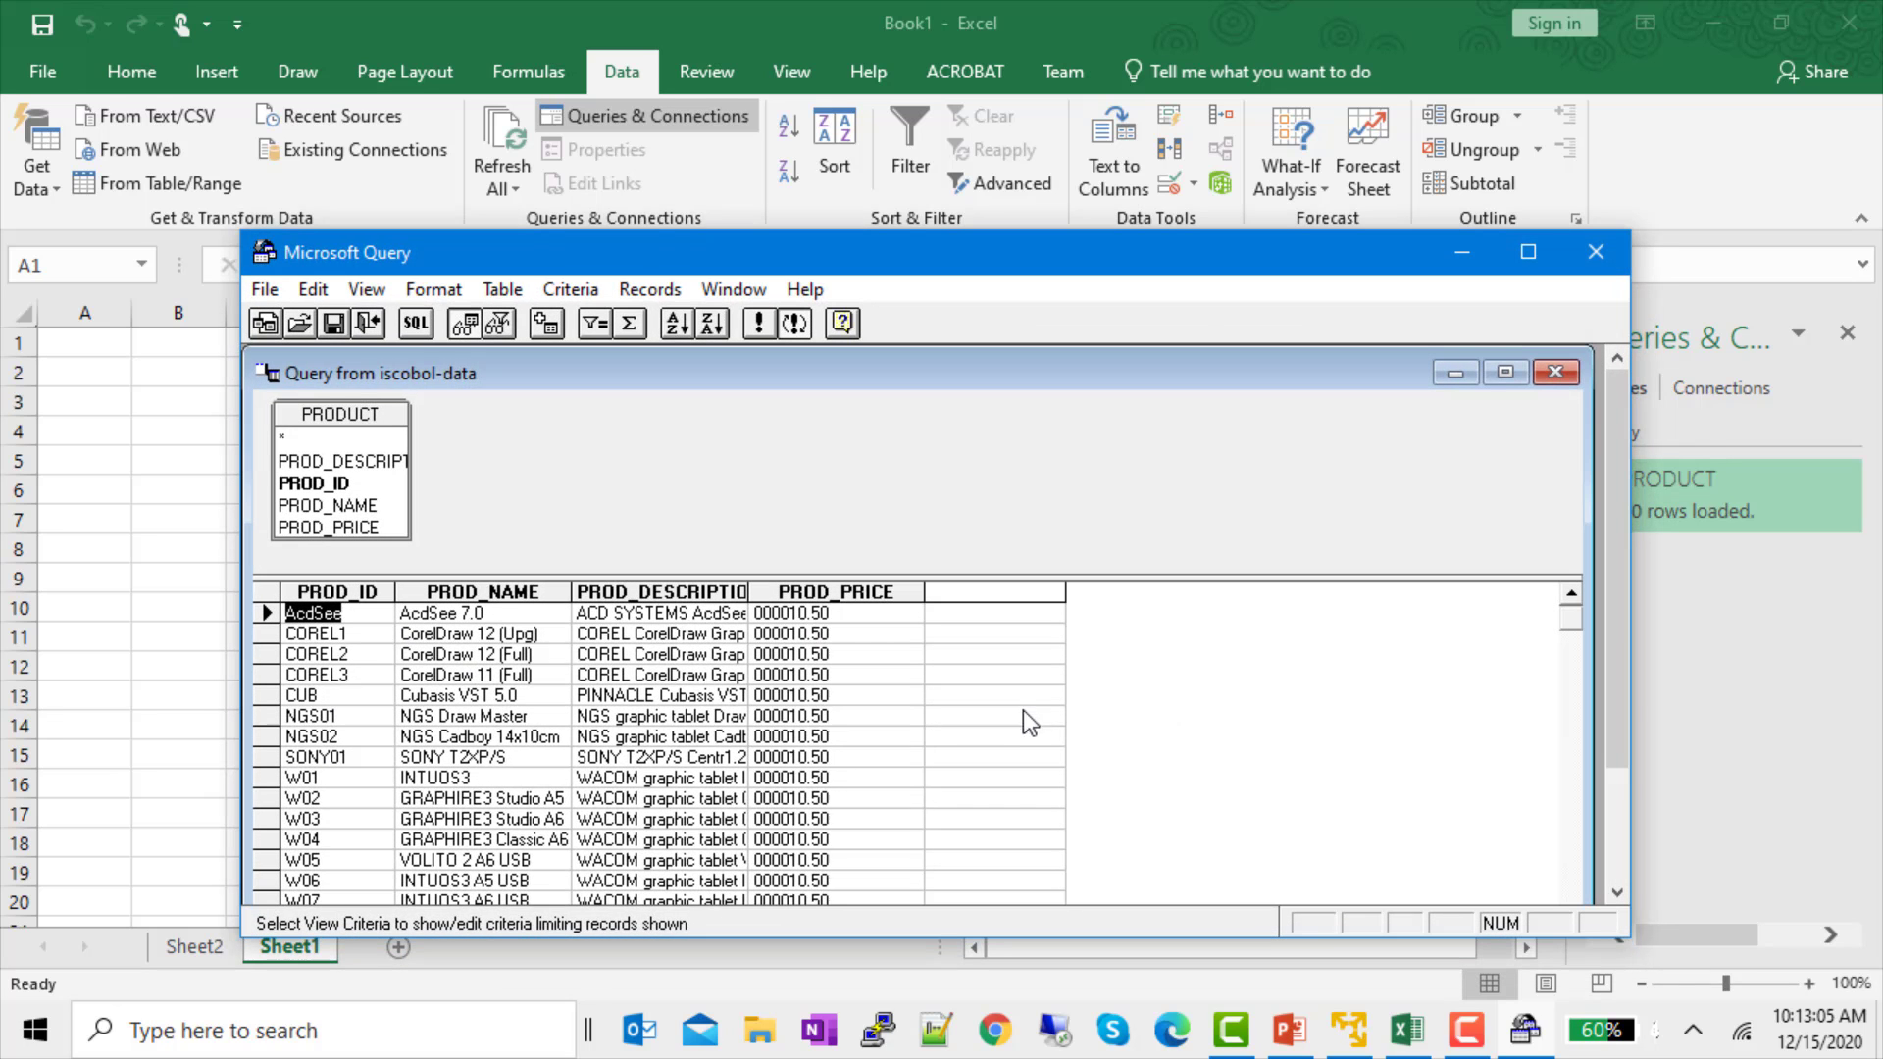
left_click(415, 323)
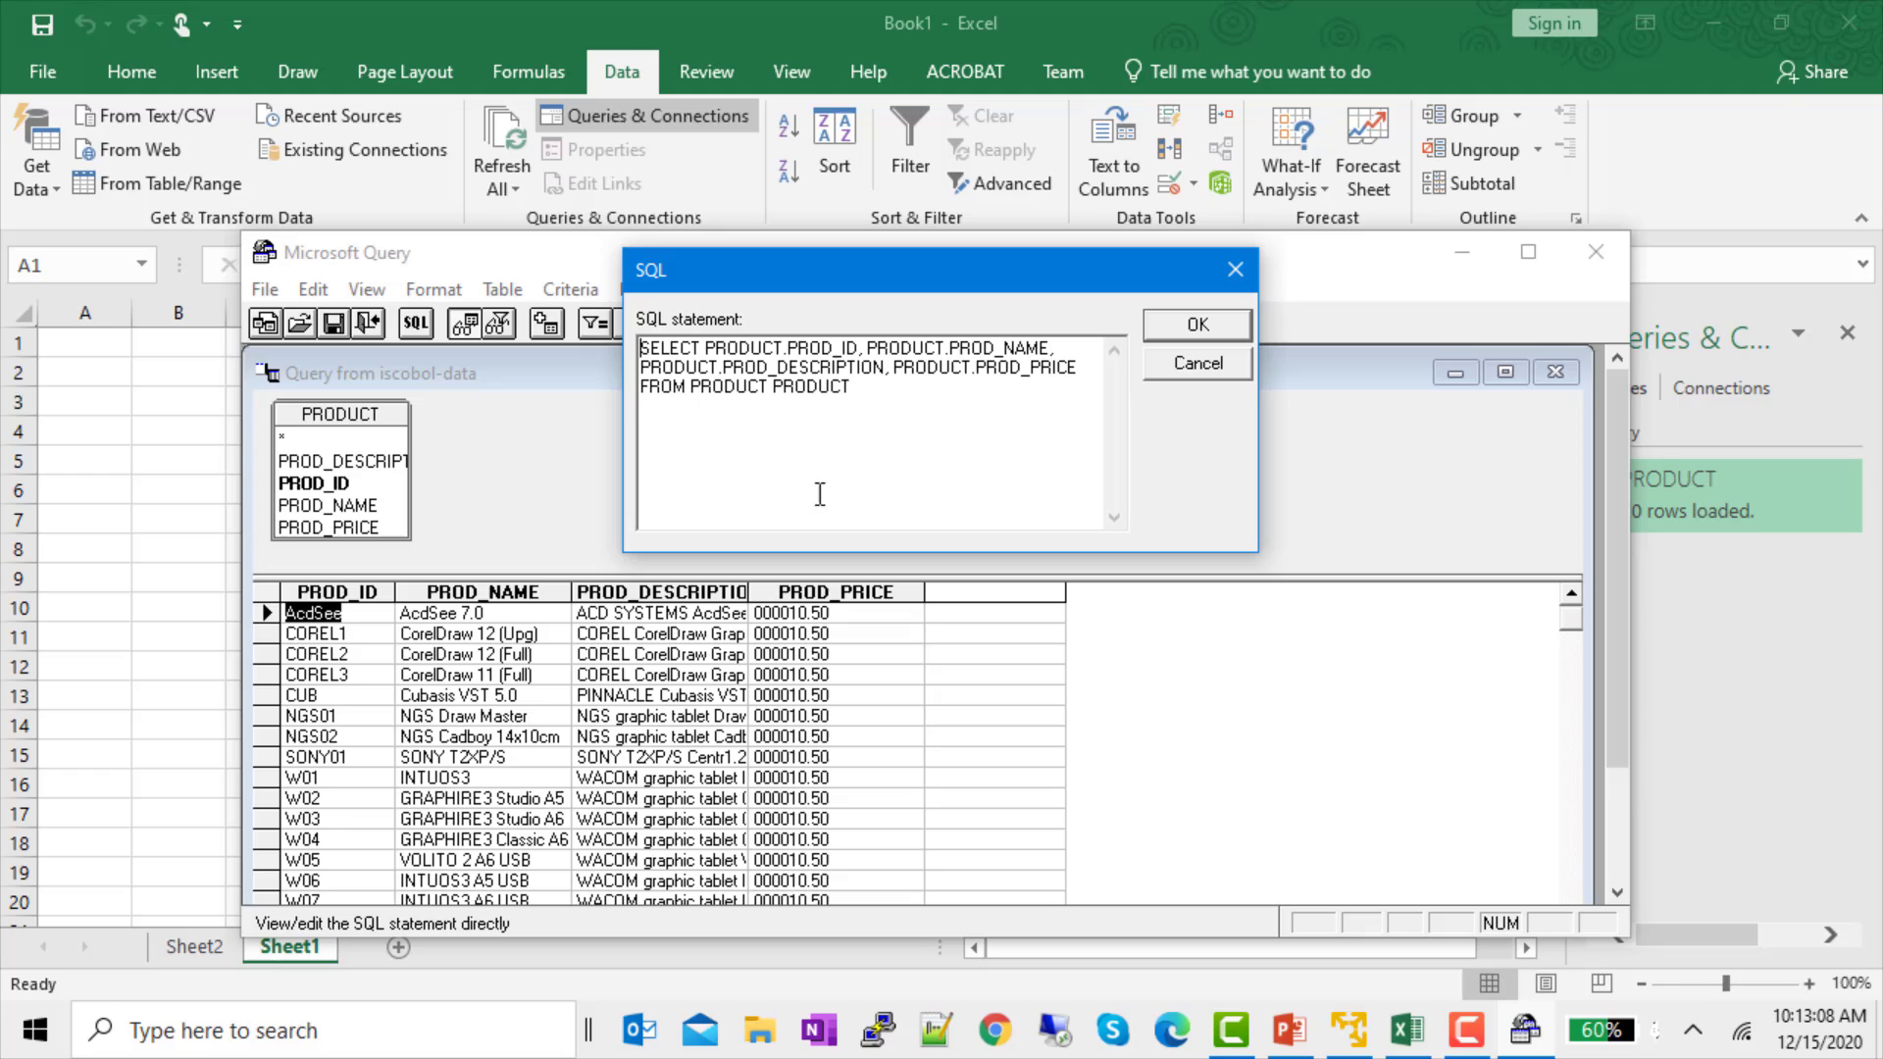
left_click(893, 391)
type("order by PROD_NAME")
left_click(1205, 324)
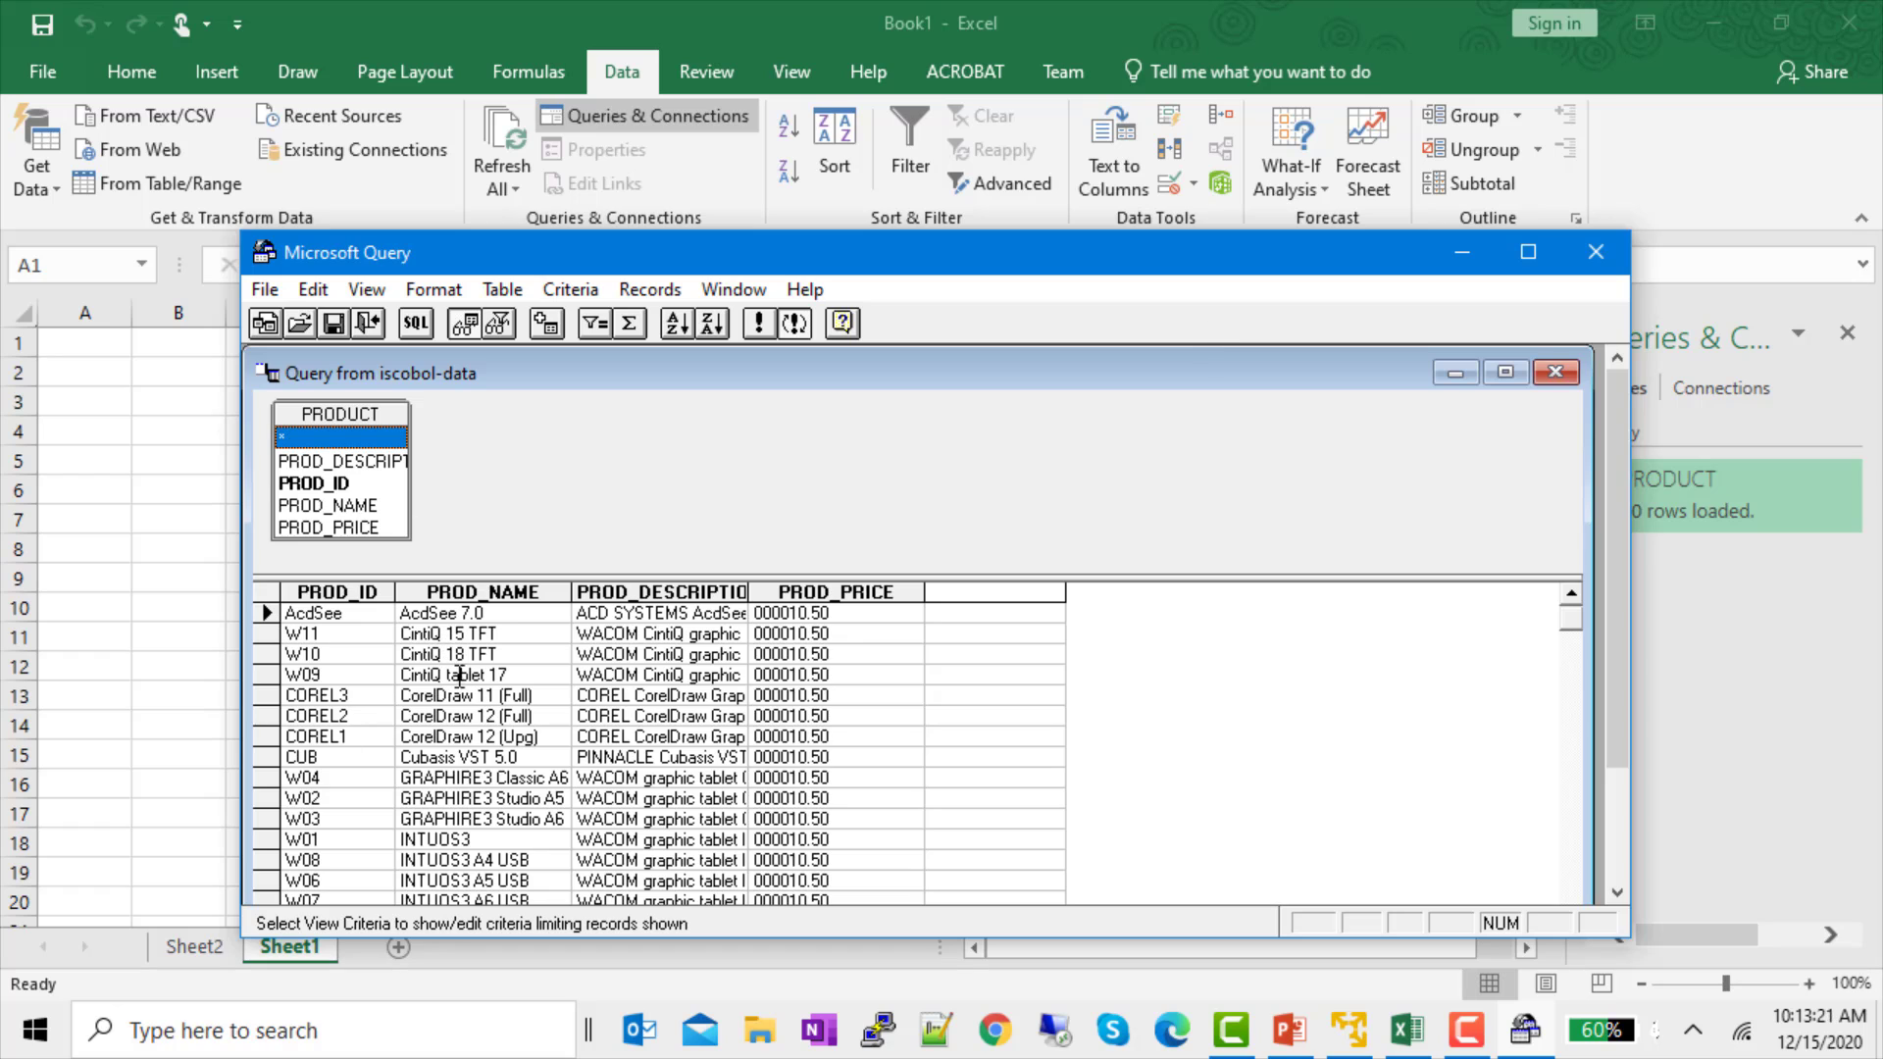
Return the sorted query results to Excel as a table at Sheet1 cell $A$1.
left_click(368, 323)
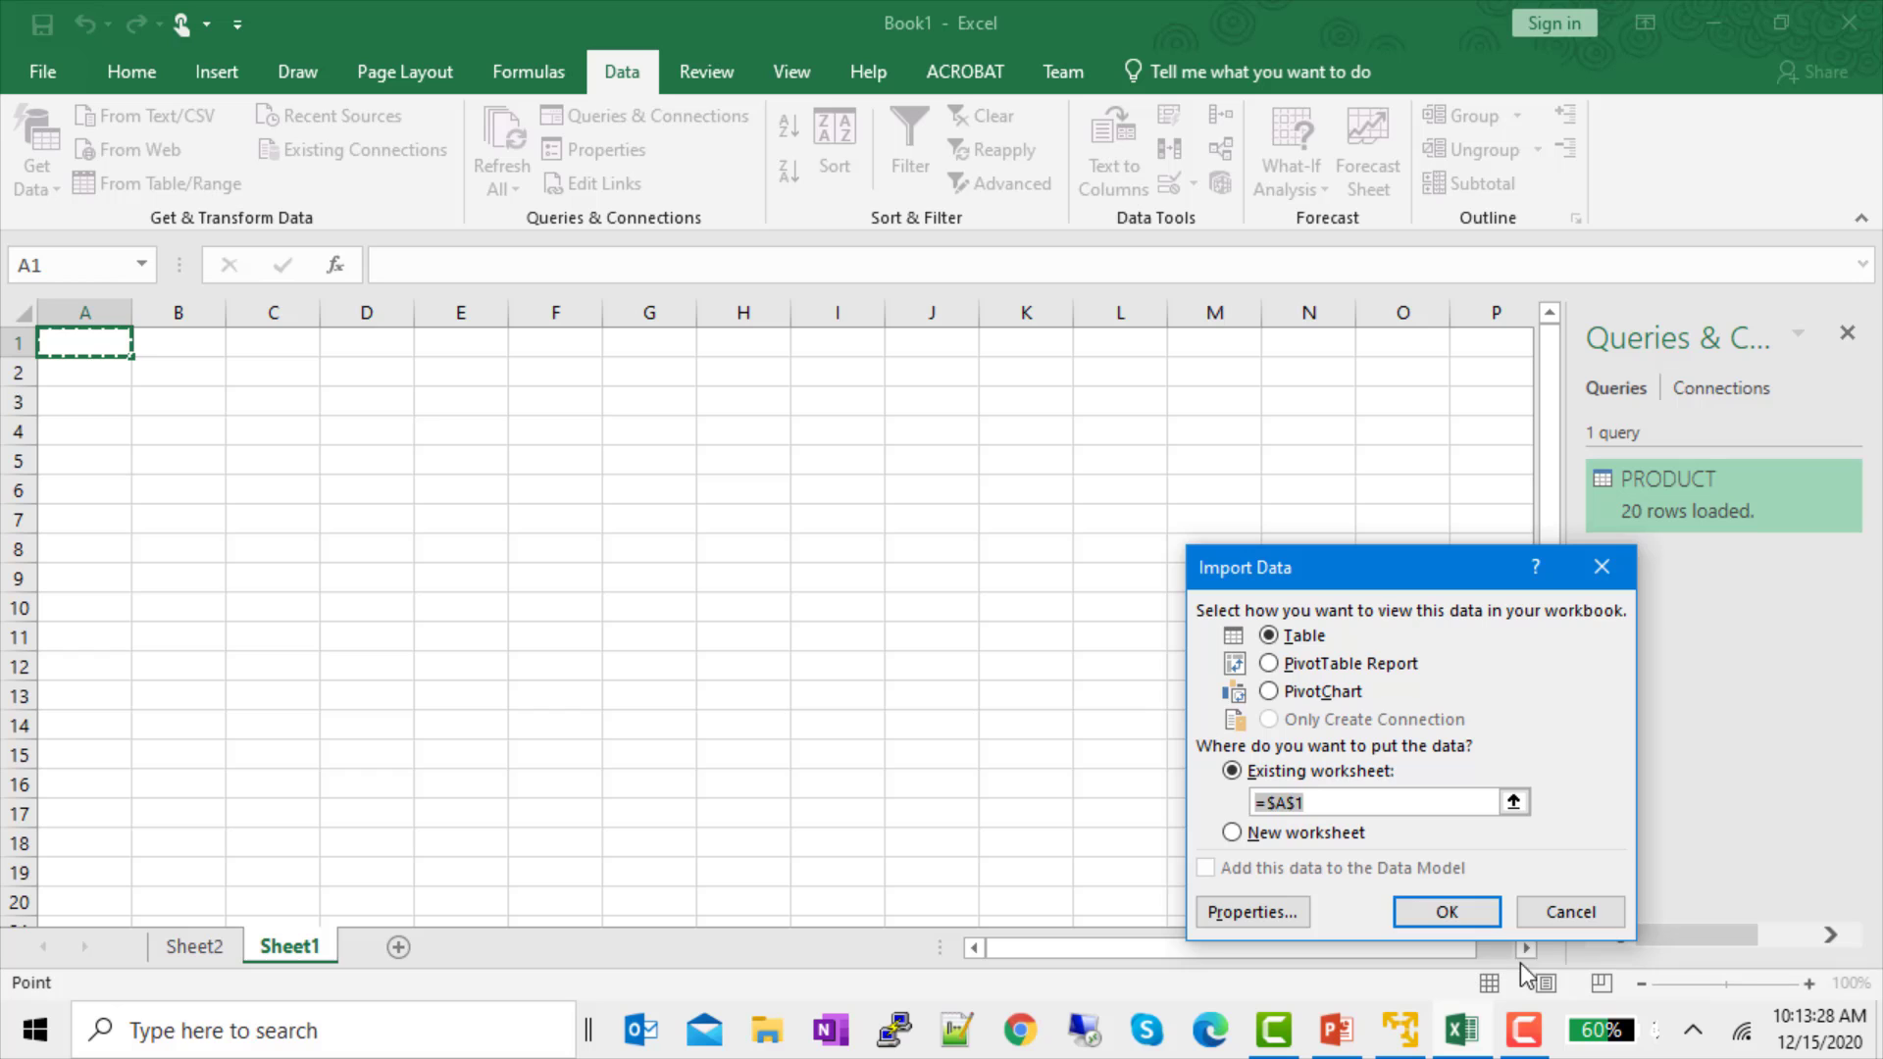
left_click(1444, 911)
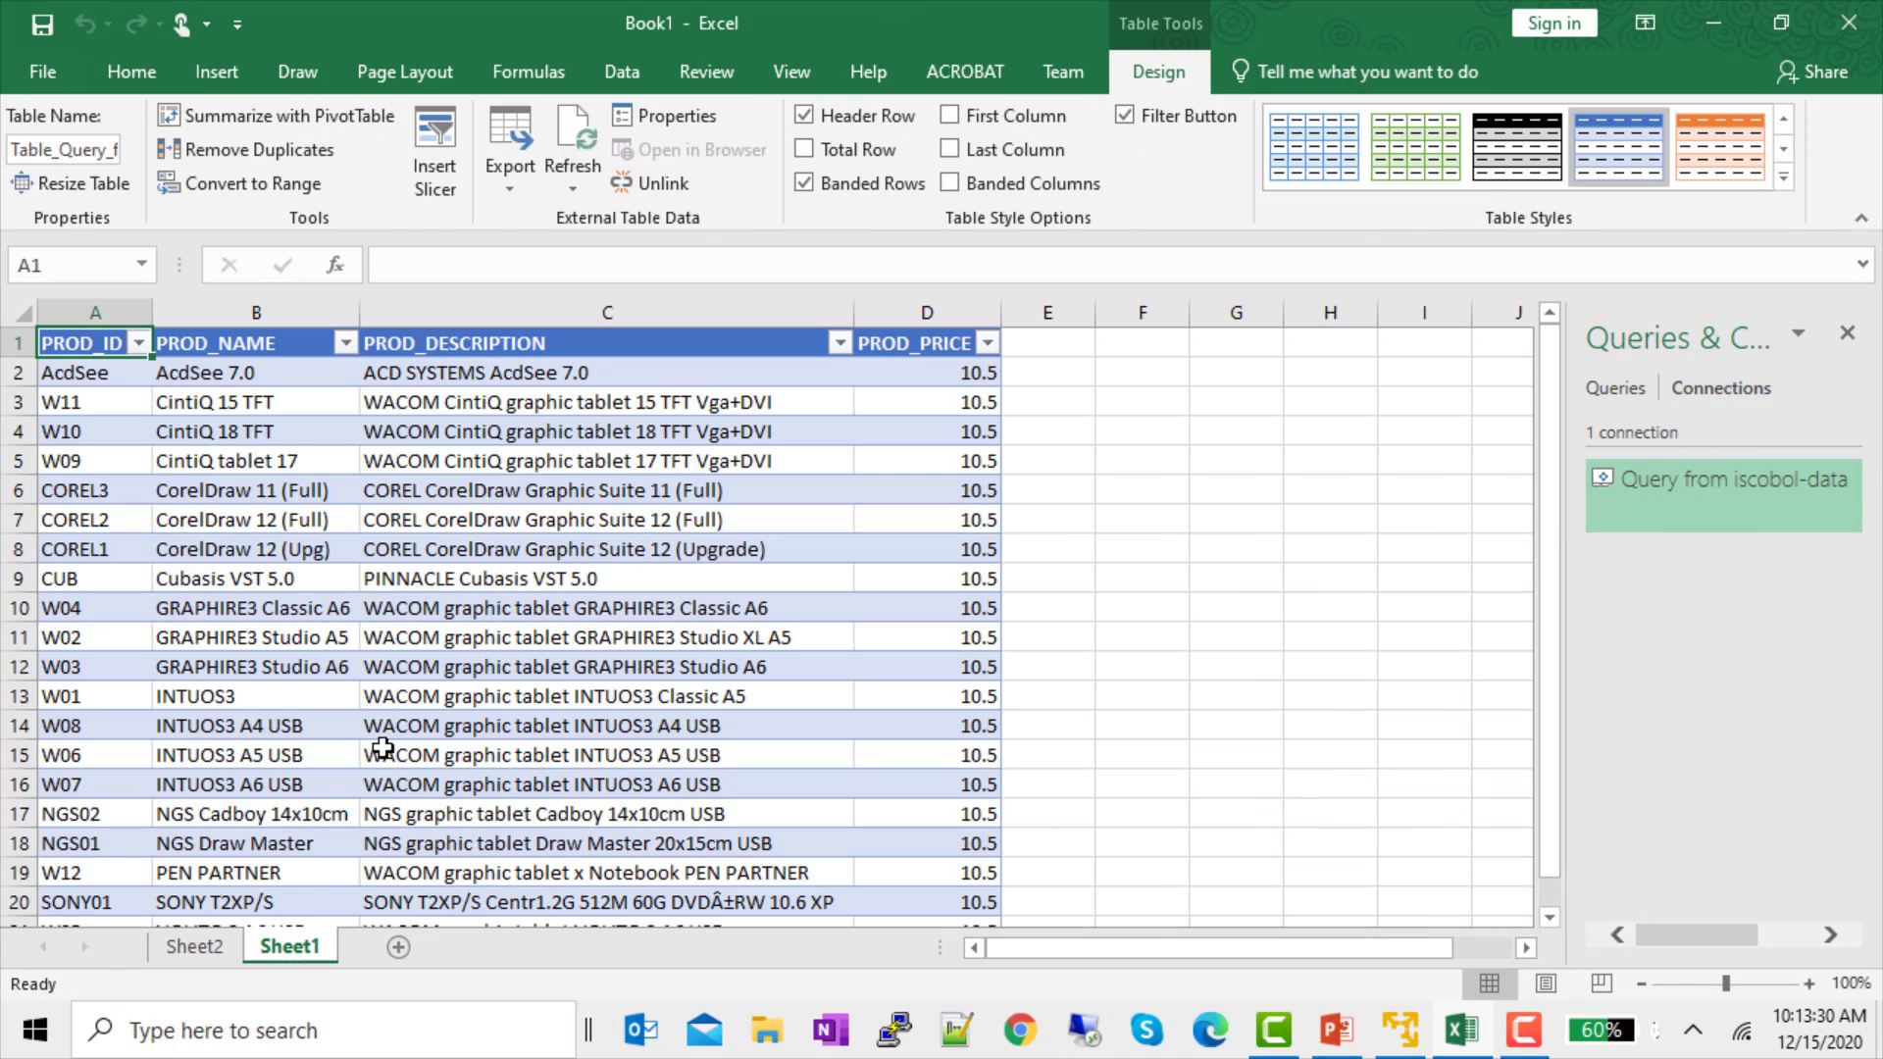